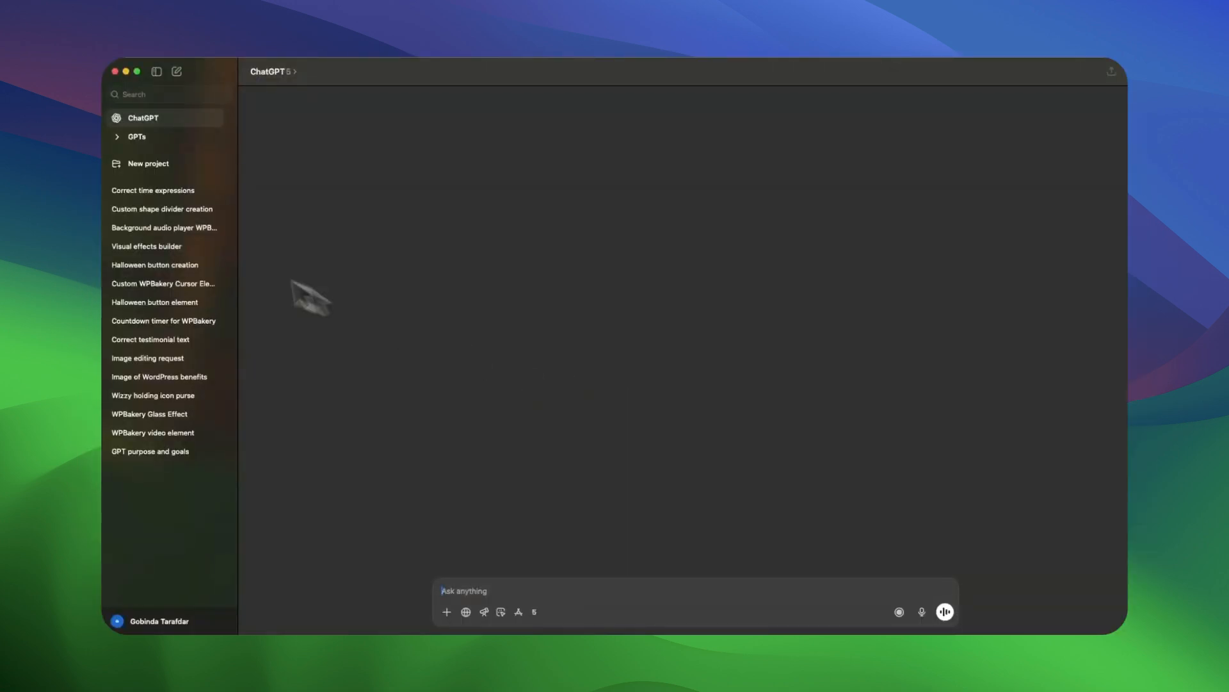
# Explore the GPT Store and view the details of the WPBakery Element Builder from Text GPT.
pyautogui.click(180, 242)
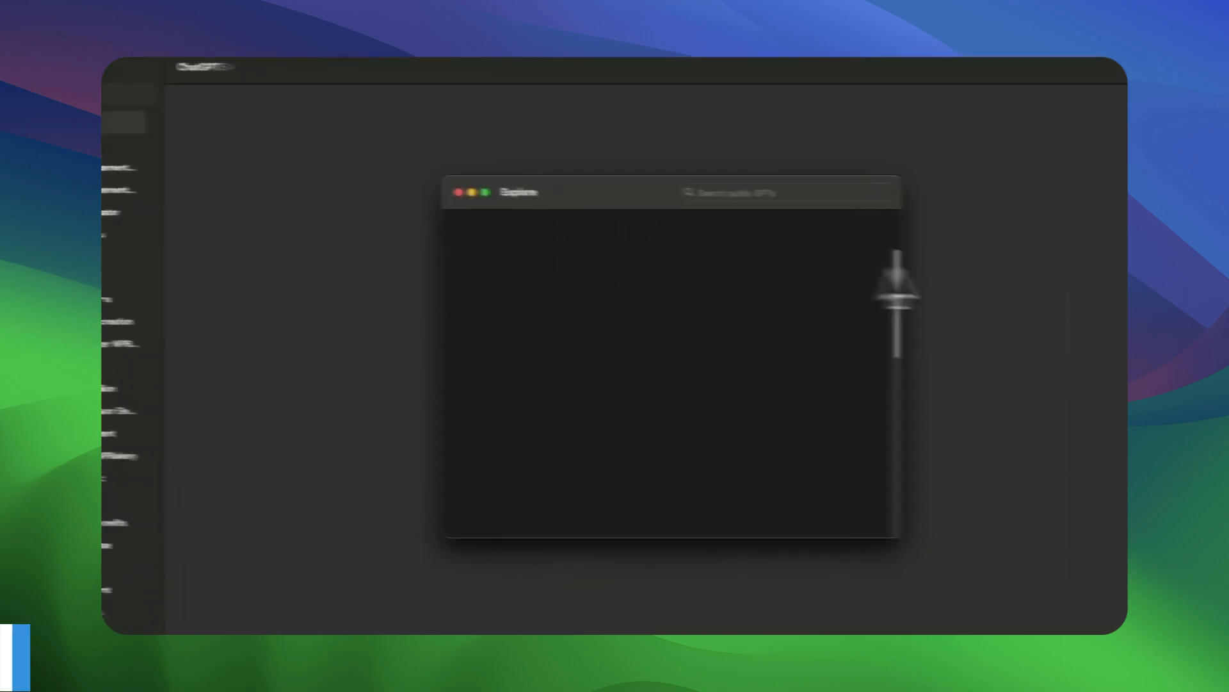
pyautogui.click(727, 180)
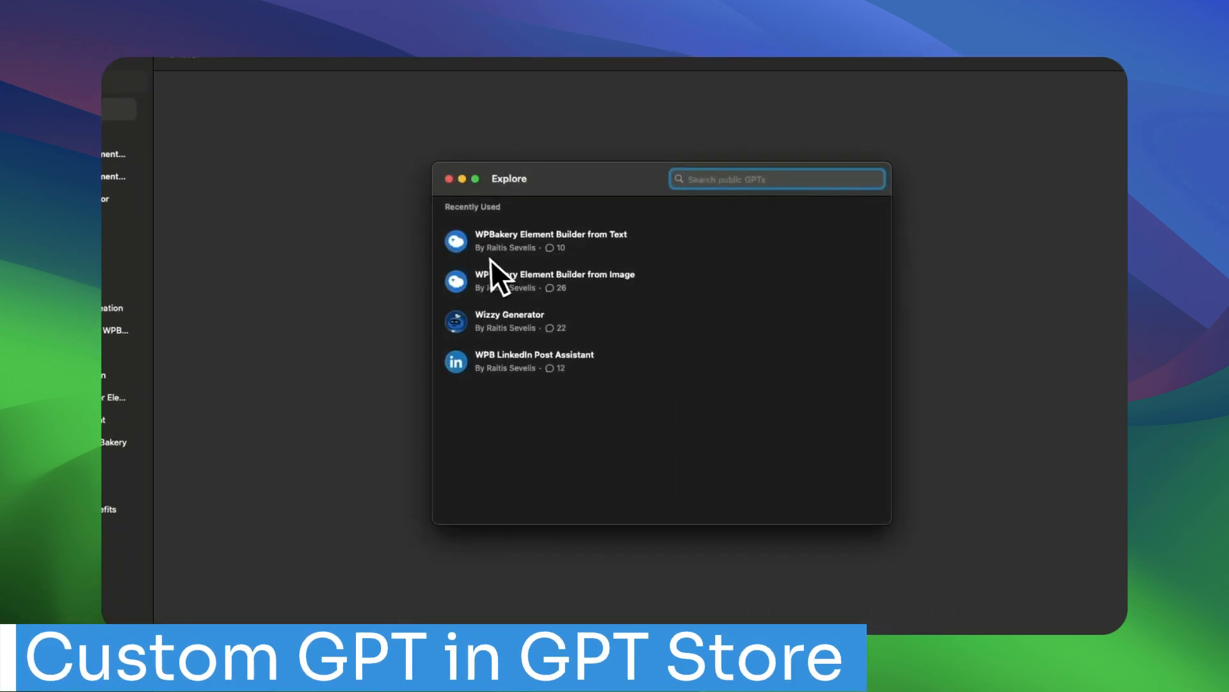
pyautogui.click(564, 238)
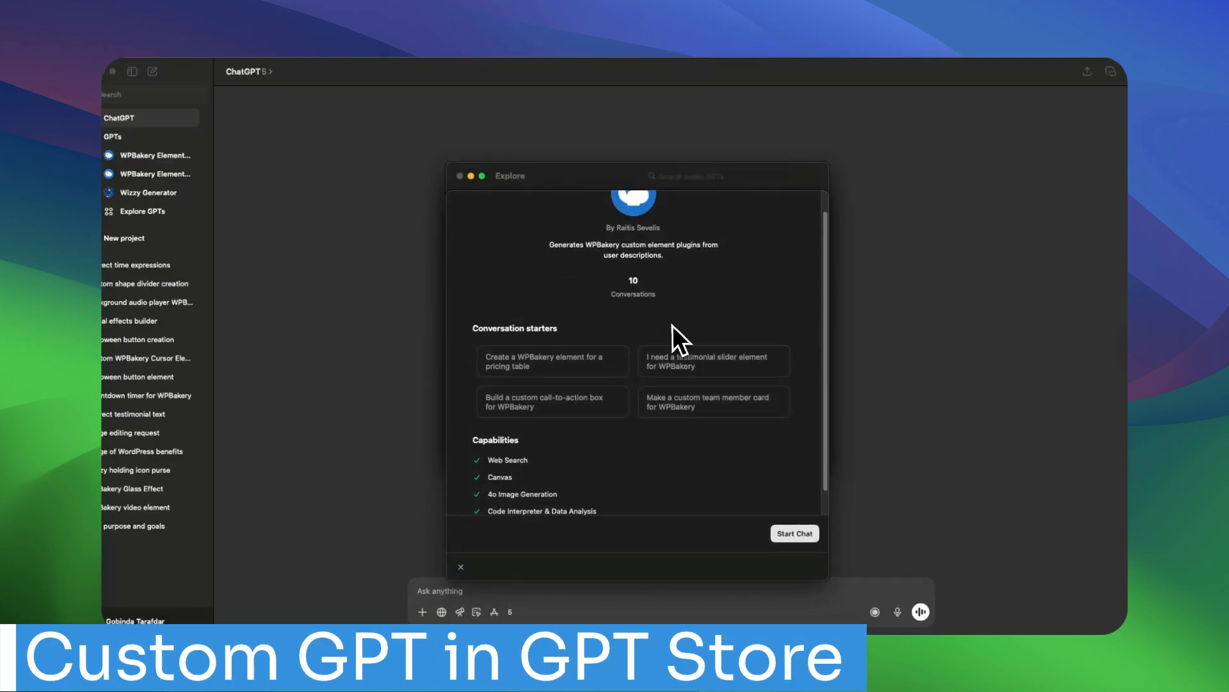
pyautogui.press('Escape')
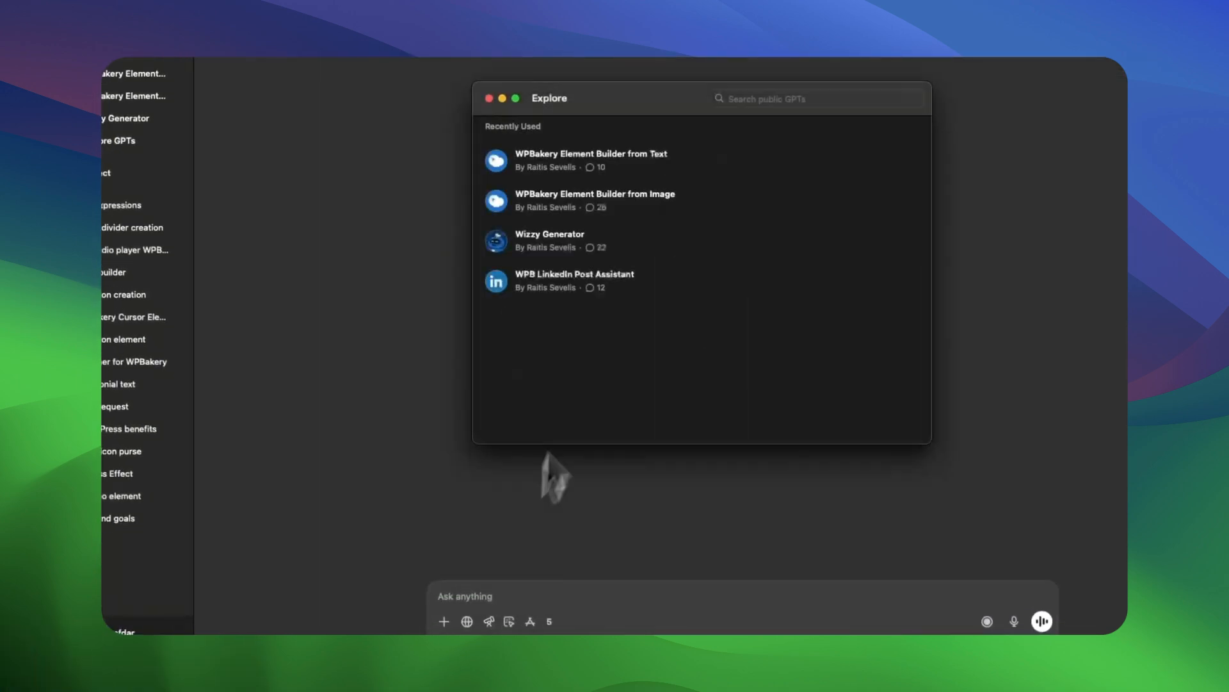
pyautogui.click(530, 271)
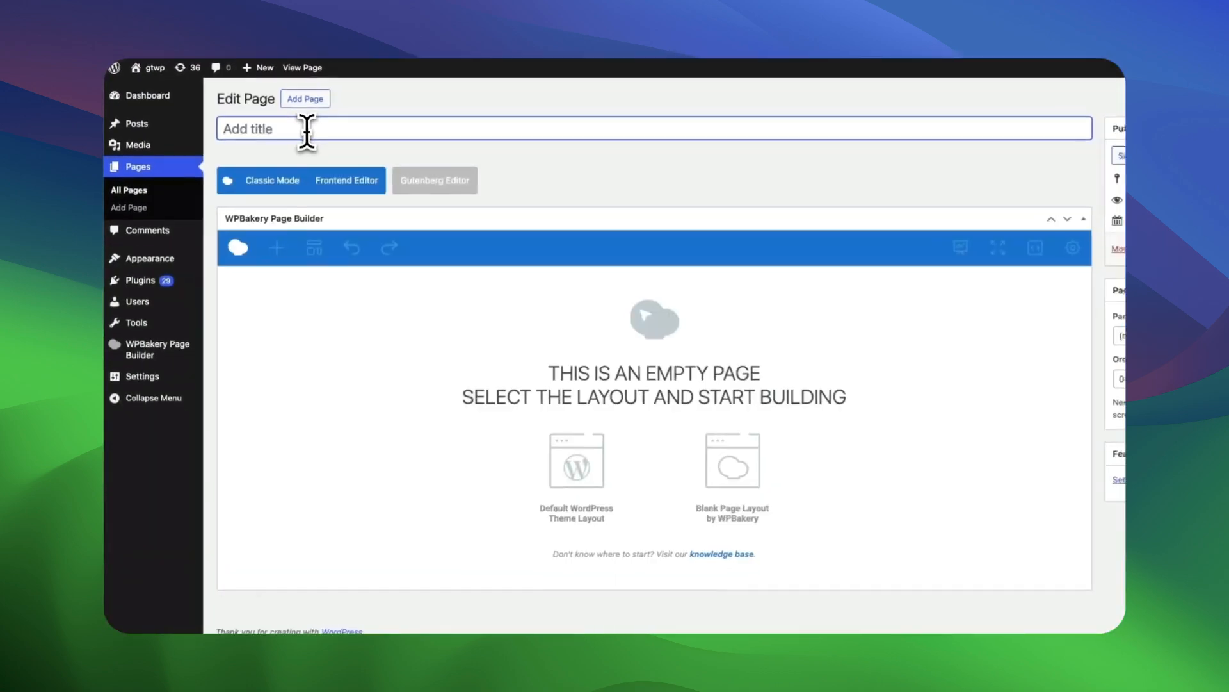
# Switch to the WordPress page editor, title the new page "Halloweeen" and open it in the Frontend Editor.
pyautogui.click(320, 131)
pyautogui.write('Halloween')
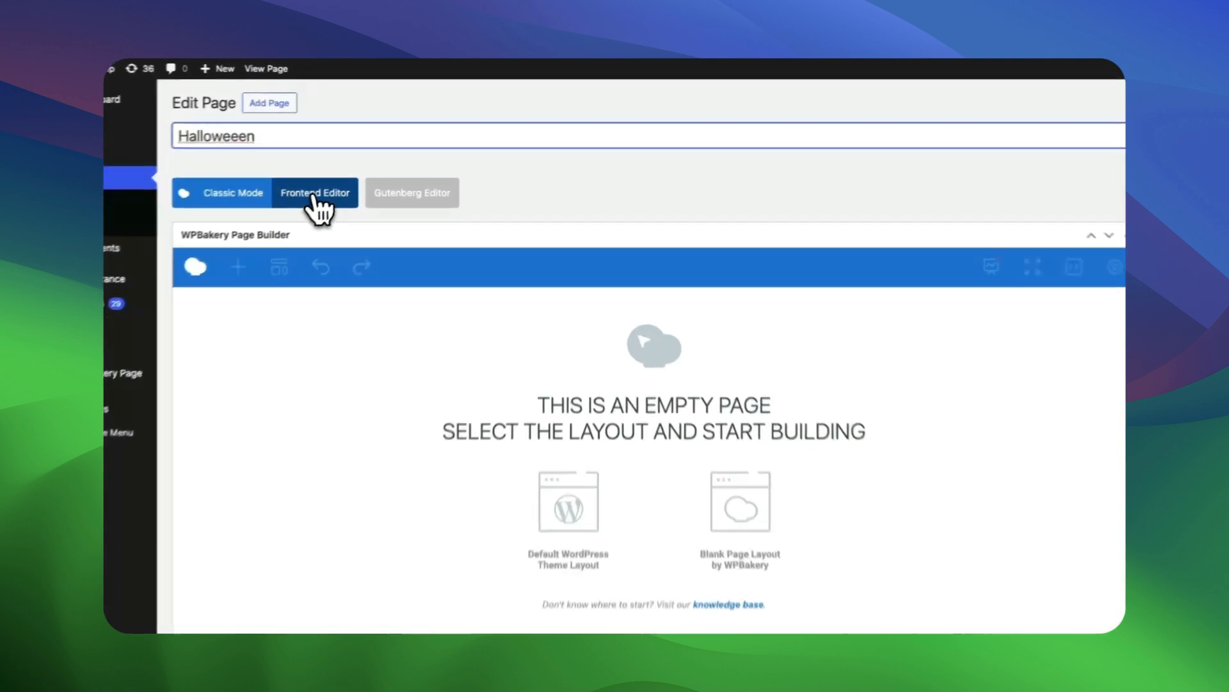
pyautogui.click(344, 178)
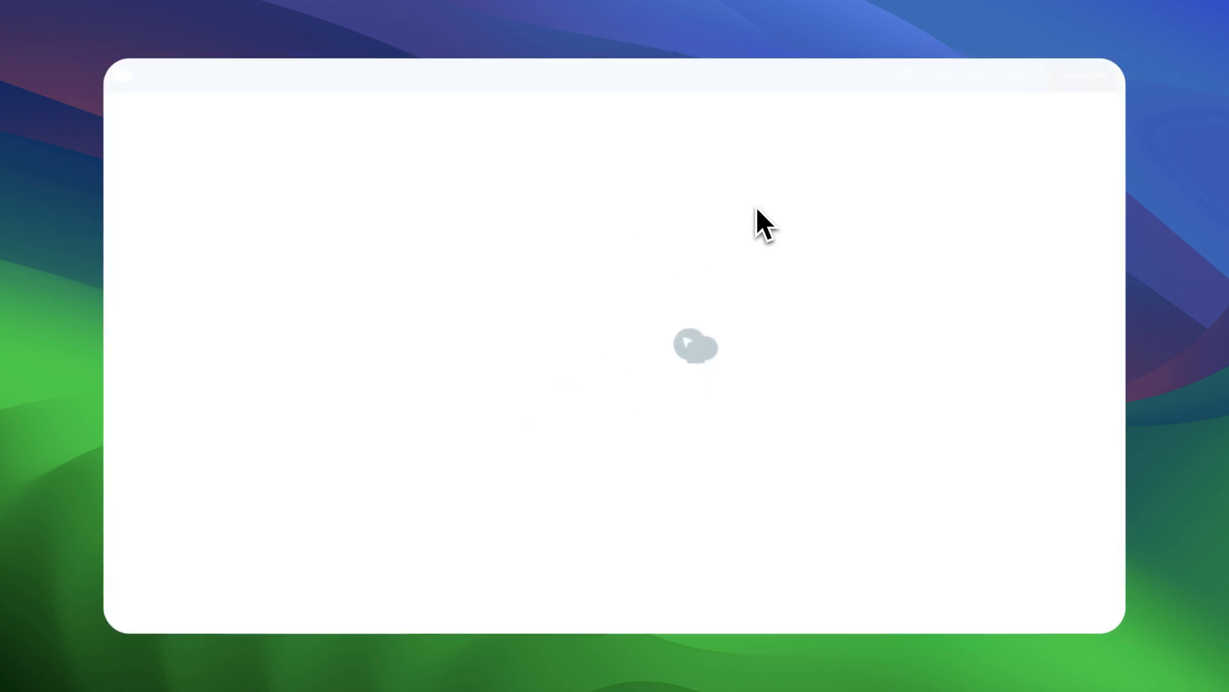
# Add a row to the empty page and set its row stretch to "Stretch row and content (no paddings)".
pyautogui.click(565, 273)
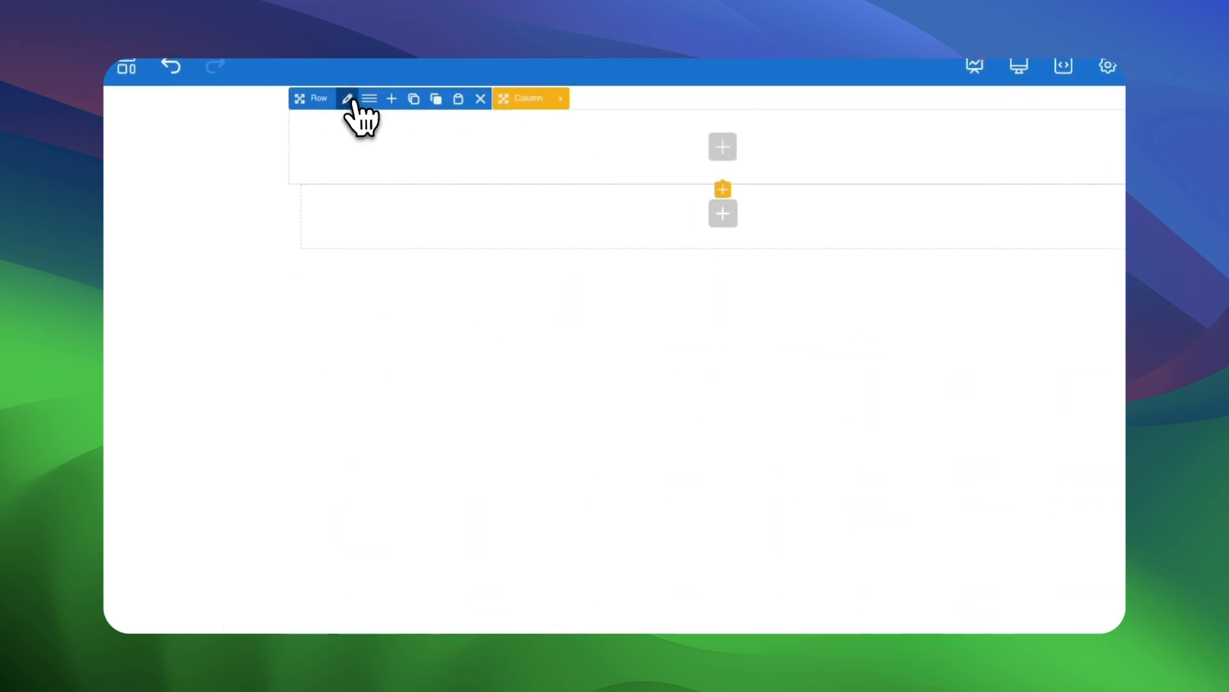
pyautogui.click(347, 99)
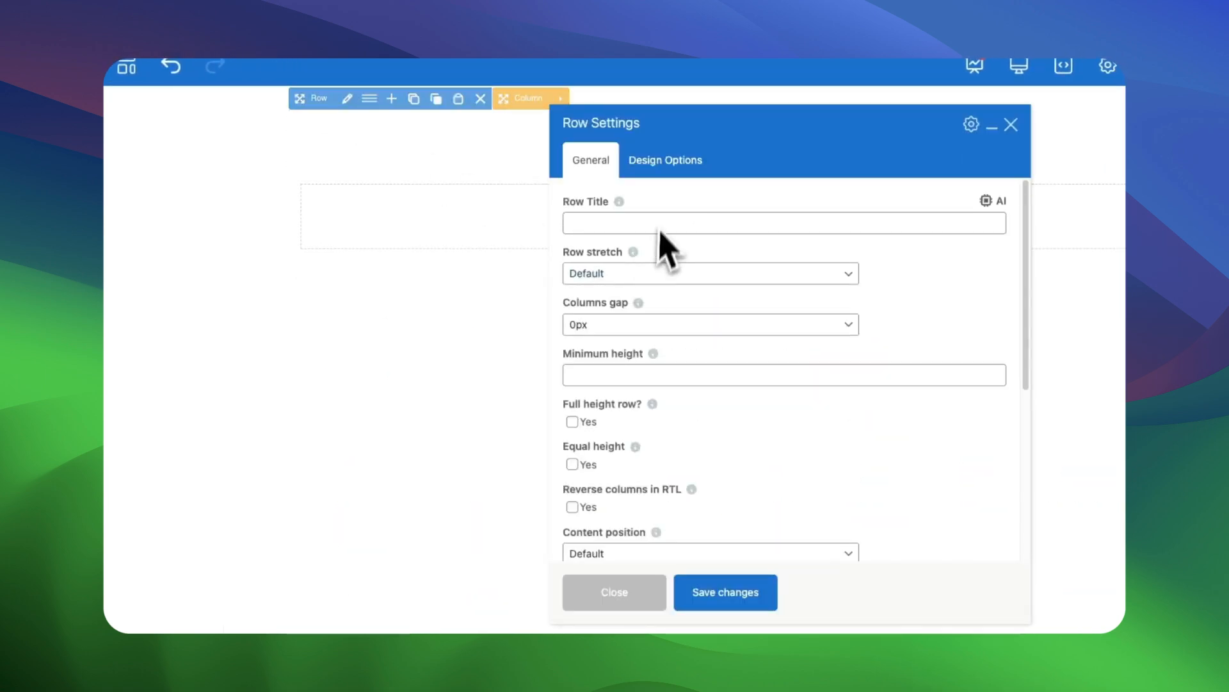
pyautogui.click(679, 273)
pyautogui.click(693, 324)
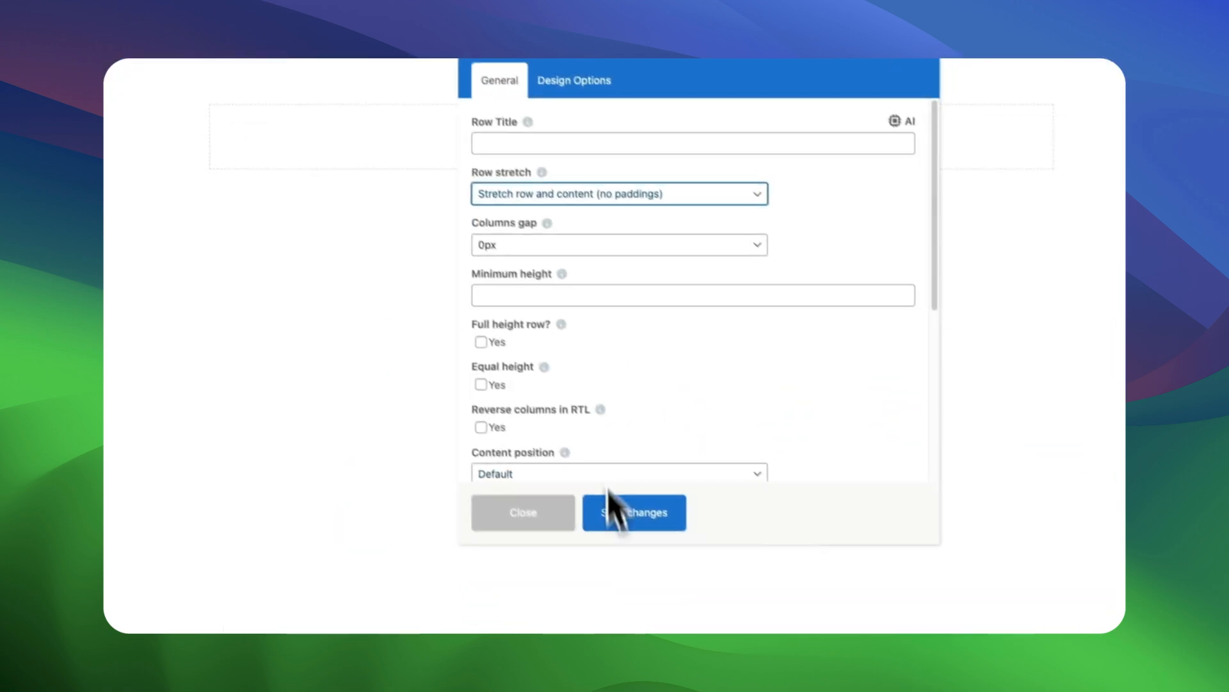
# Set the purple Halloween graveyard picture from the media library as the row's background image and save the row settings.
pyautogui.click(558, 148)
pyautogui.click(750, 426)
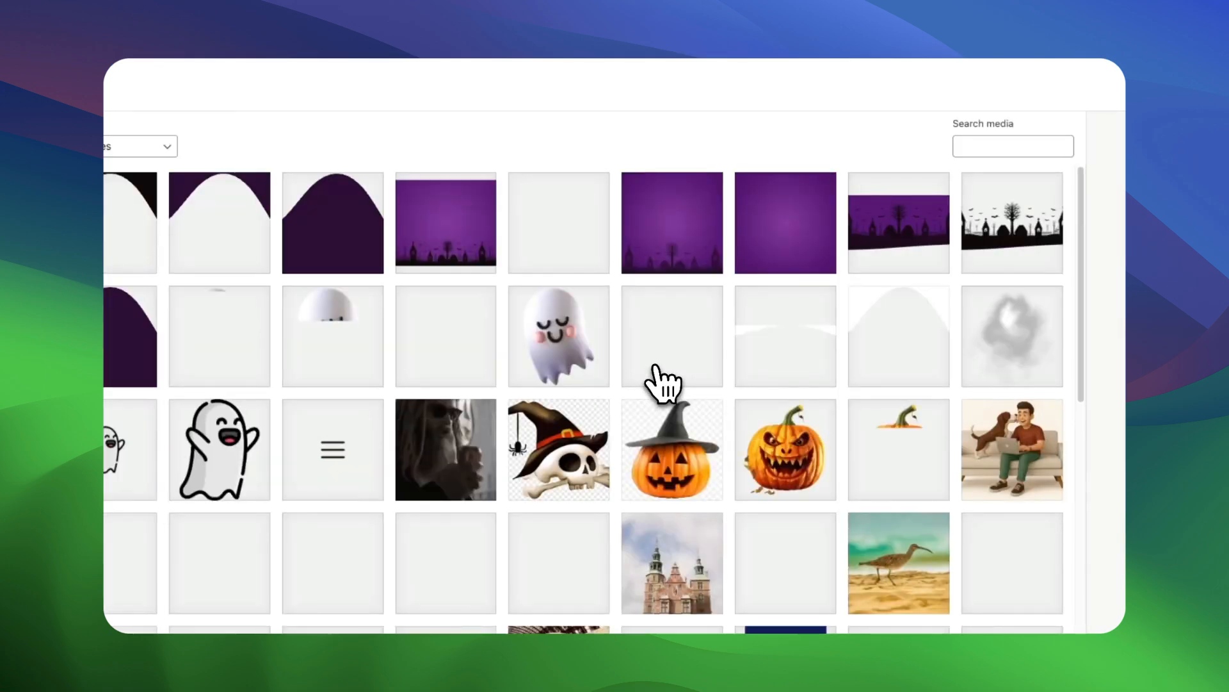
pyautogui.click(425, 230)
pyautogui.click(1078, 608)
pyautogui.click(576, 536)
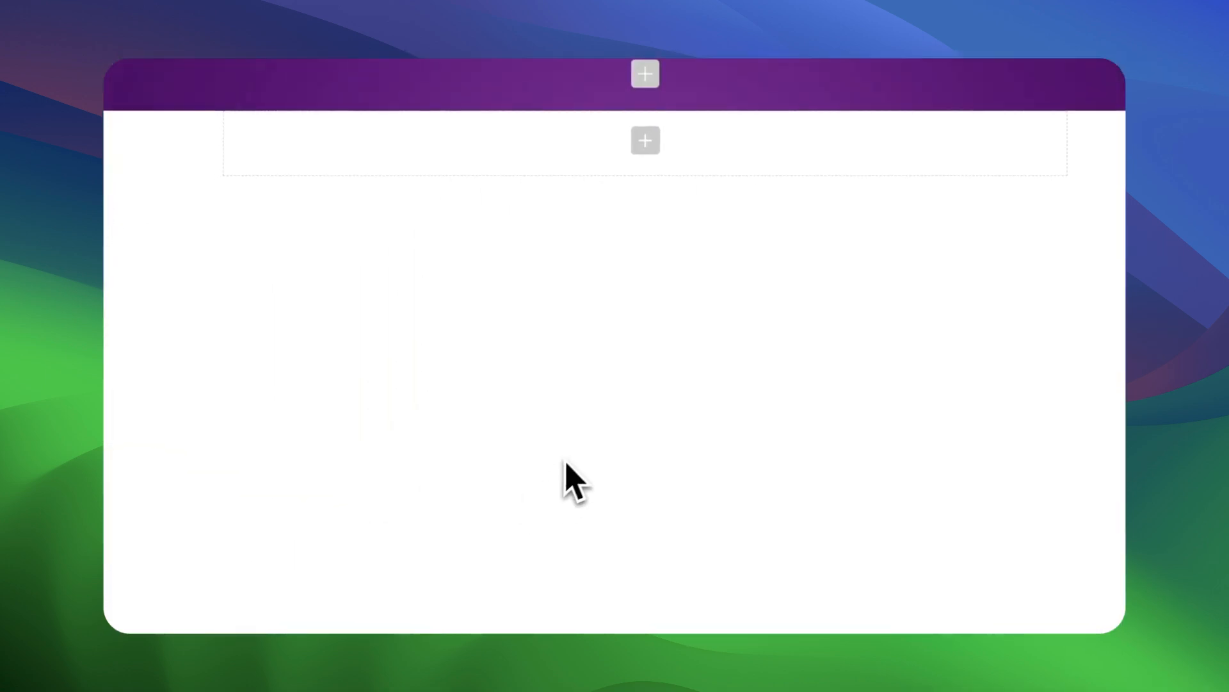
# Add an inner row inside the purple row and split it into a 1/2 + 1/2 column layout.
pyautogui.click(645, 73)
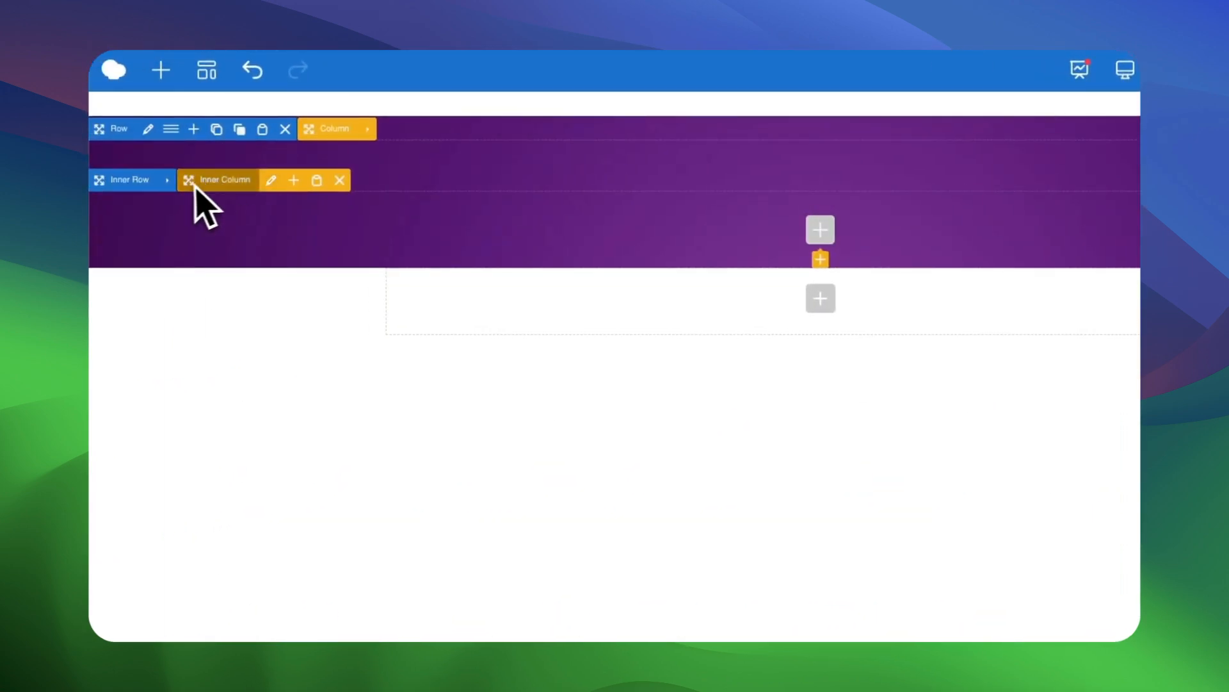
pyautogui.click(192, 180)
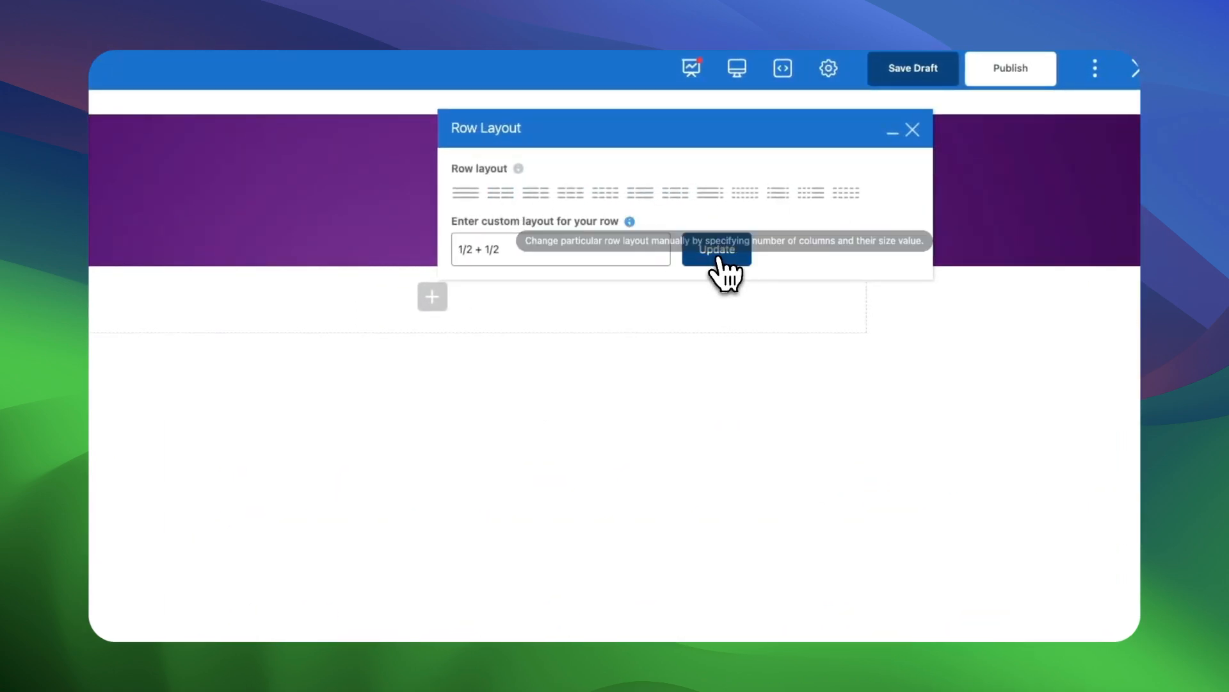
pyautogui.click(912, 131)
# Add a Single Image element to the second inner column and choose the smiling ghost from the media library.
pyautogui.click(776, 232)
pyautogui.click(218, 352)
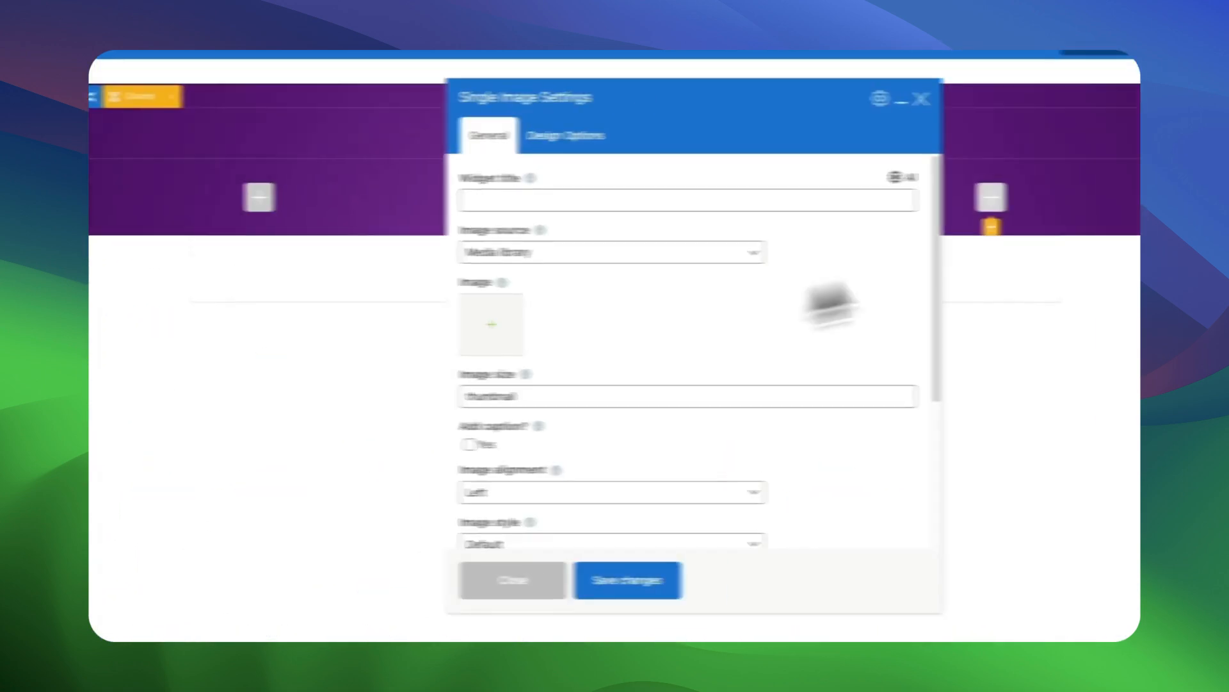
pyautogui.click(491, 324)
pyautogui.click(356, 317)
pyautogui.click(1076, 619)
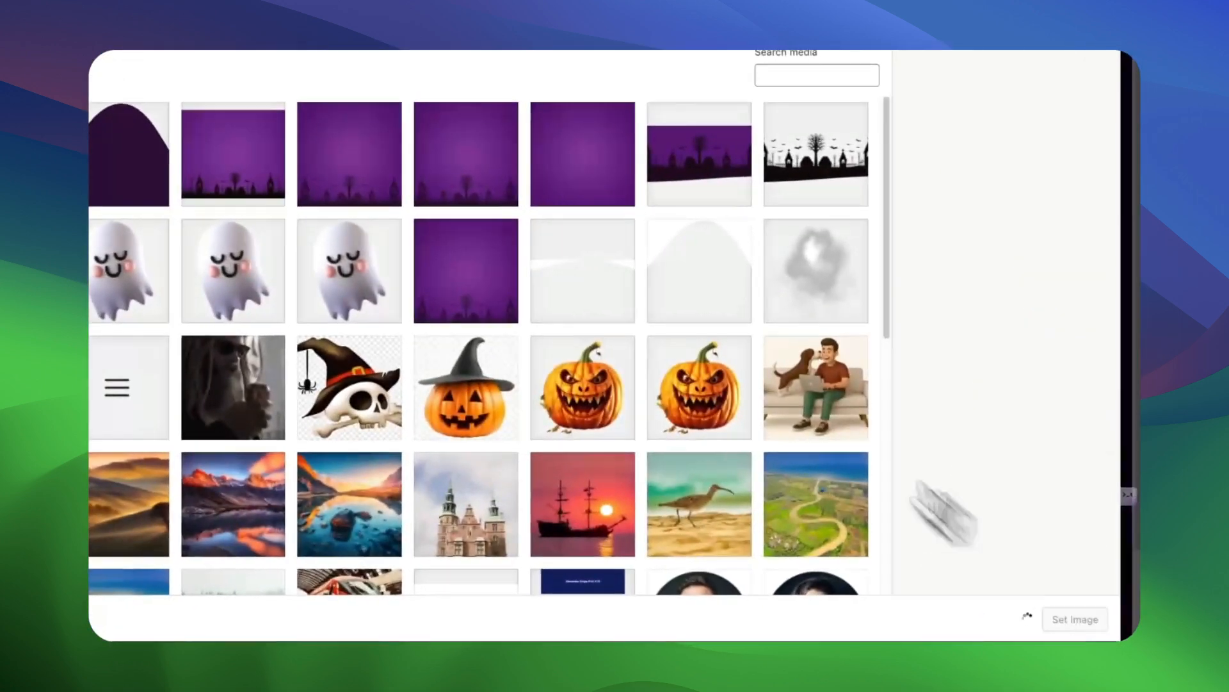
# Set the ghost image's size to full and its left padding to 100, and save the changes.
pyautogui.click(505, 402)
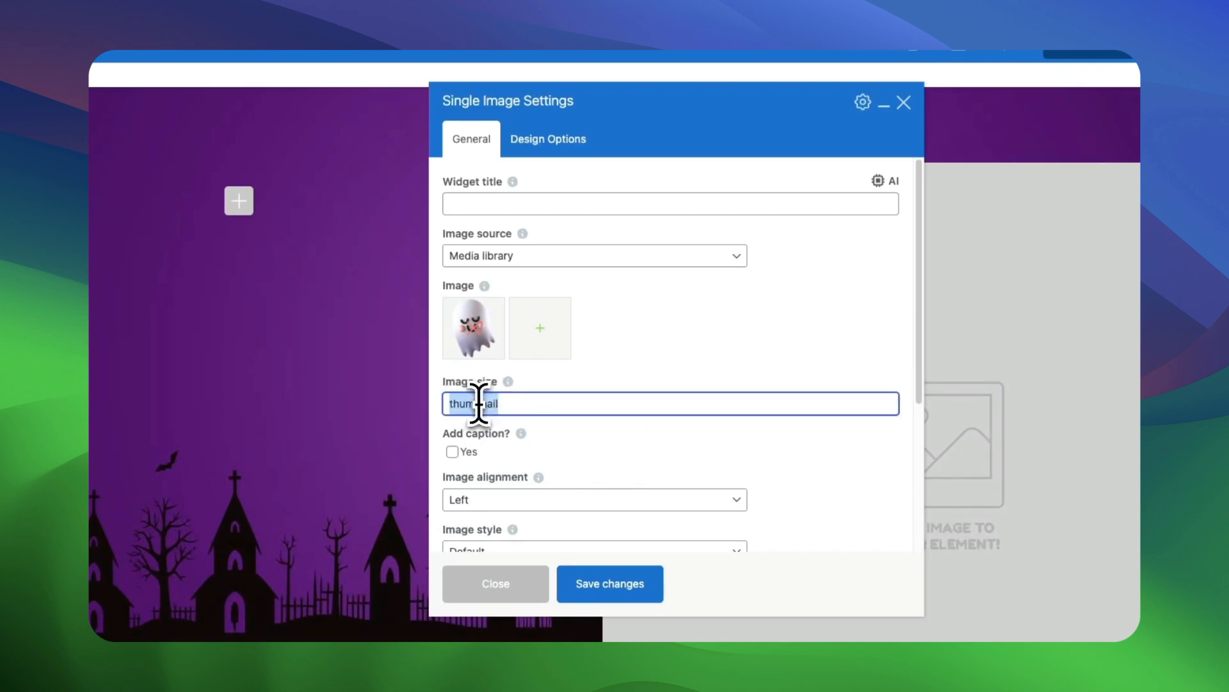
pyautogui.scroll(-5, 695, 472)
pyautogui.click(548, 139)
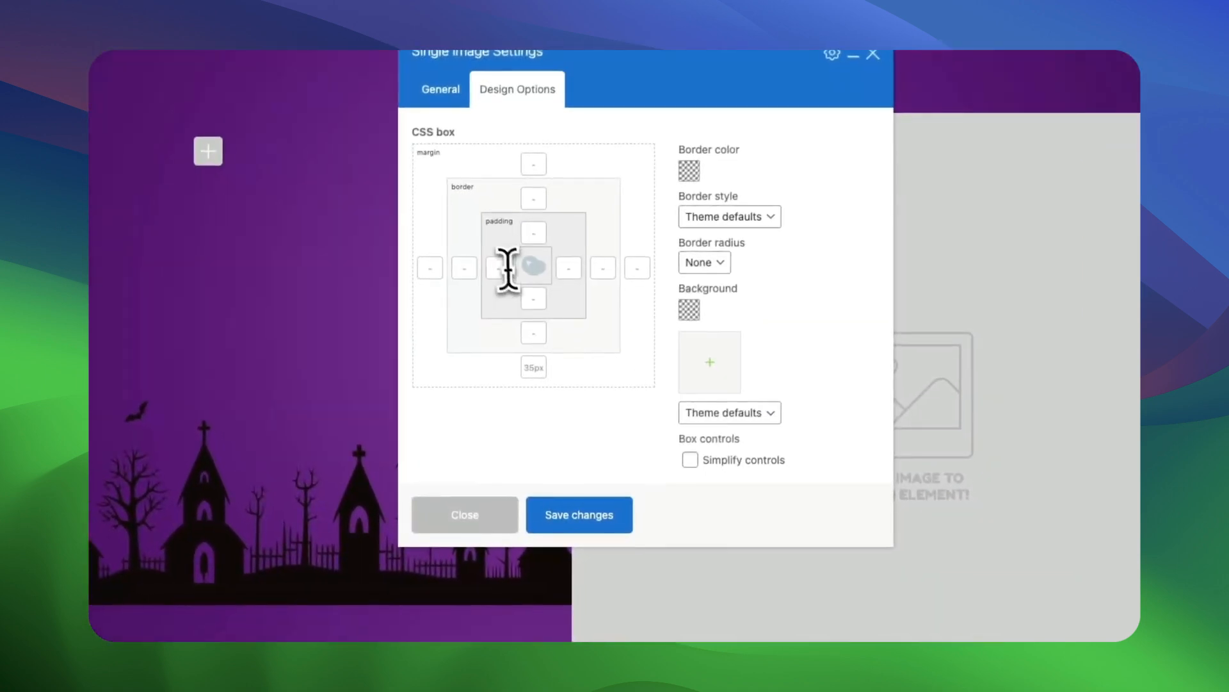
pyautogui.click(497, 267)
pyautogui.write('100')
pyautogui.click(578, 514)
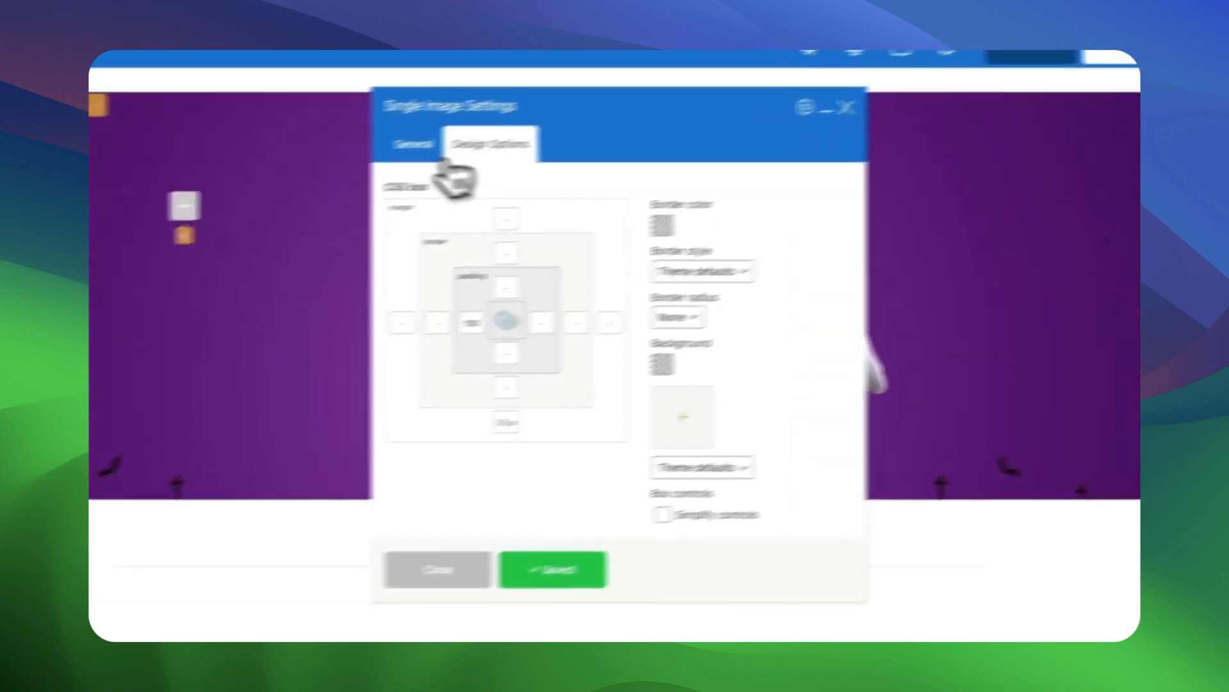
# Give the ghost image the extra class name "float-image", save the changes and close its settings.
pyautogui.click(415, 144)
pyautogui.scroll(-2, 585, 412)
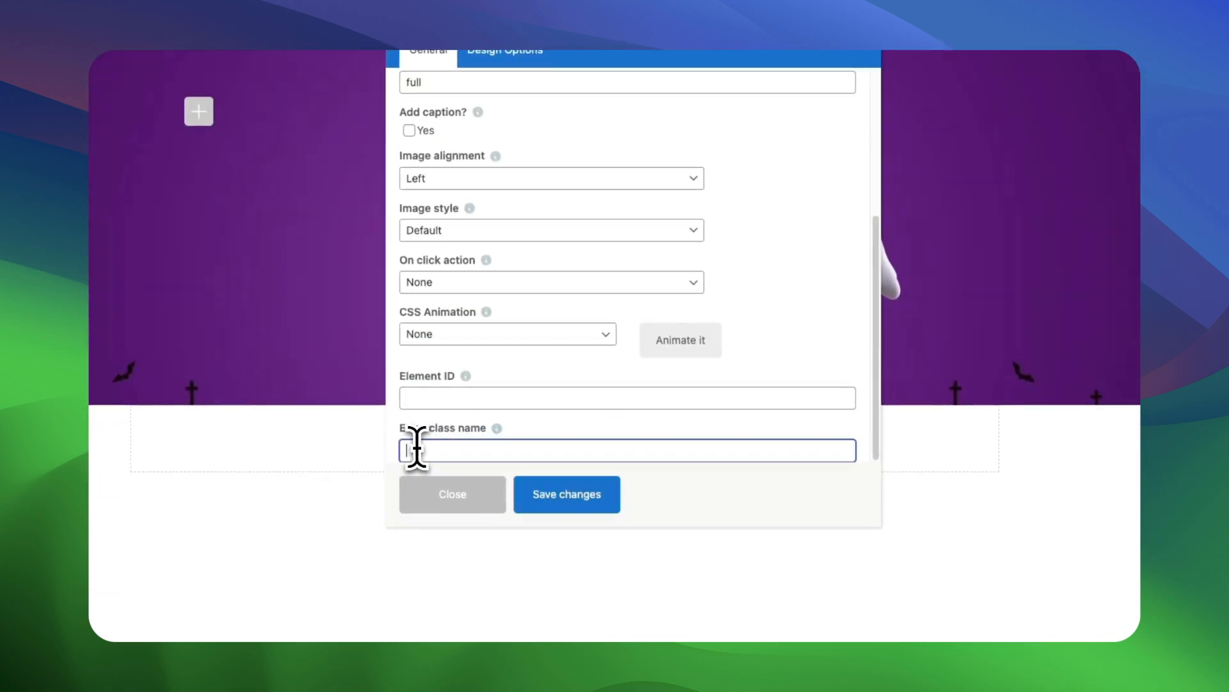
pyautogui.write('float-image')
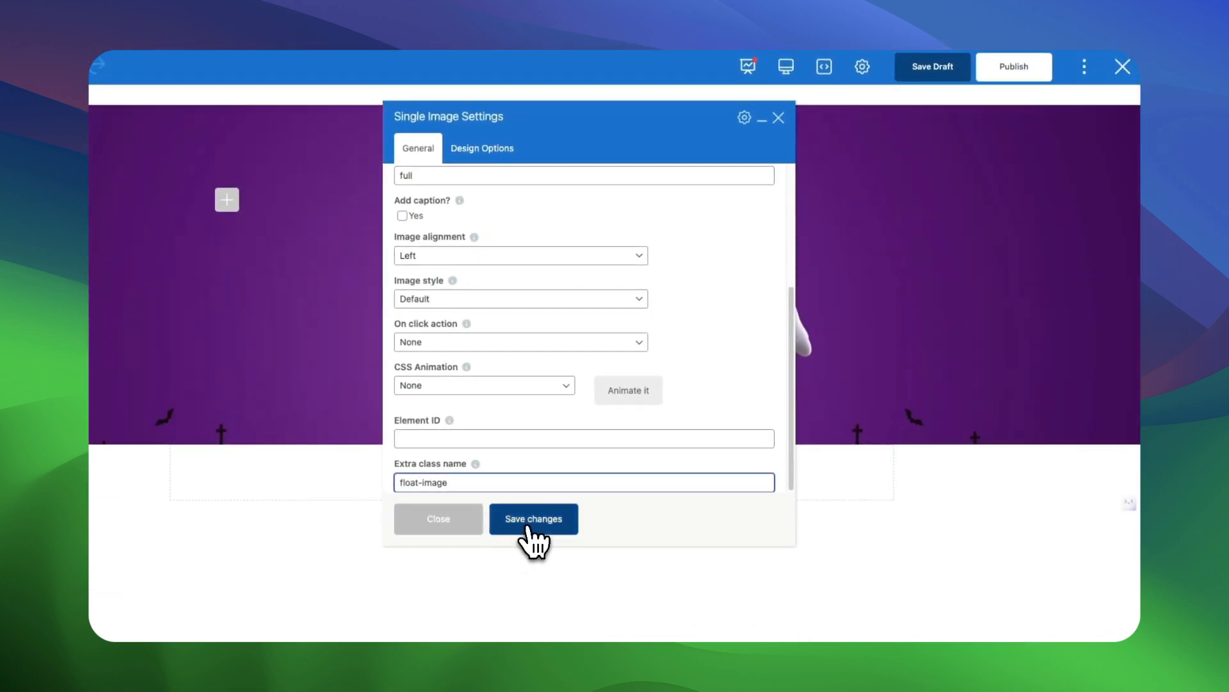
pyautogui.click(533, 519)
pyautogui.click(778, 117)
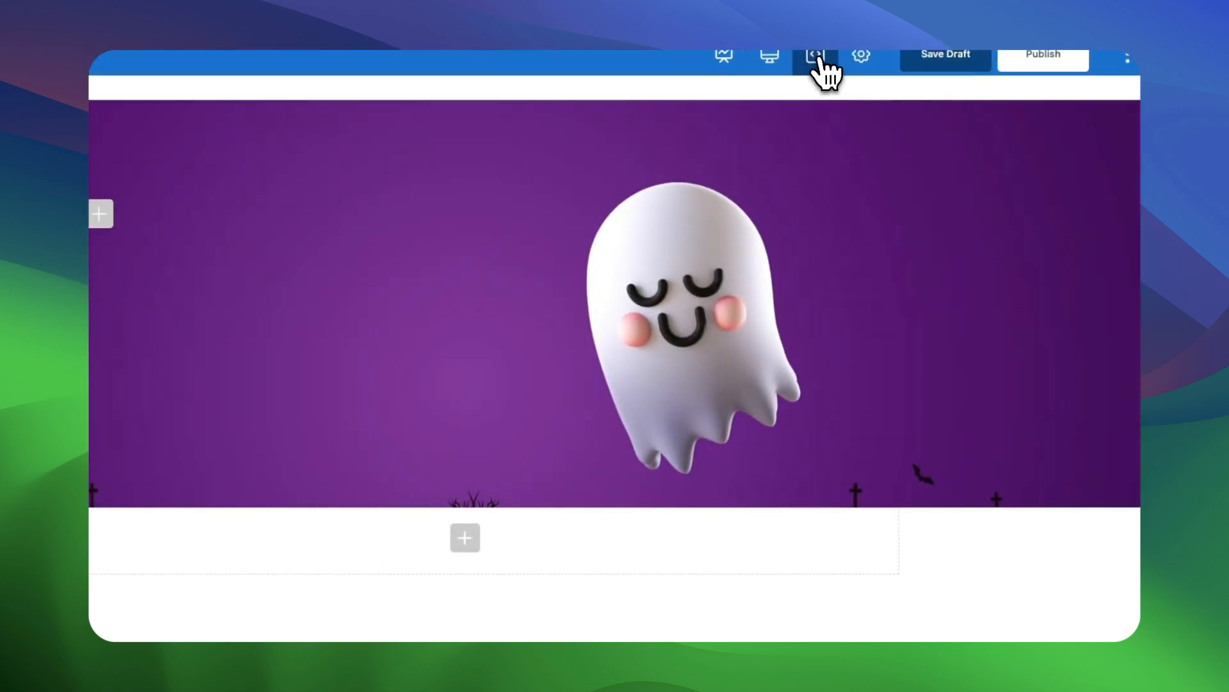
# Add and save page custom CSS that gives .float-image a fixed position with slideInUp and bounce keyframe animations.
pyautogui.click(816, 57)
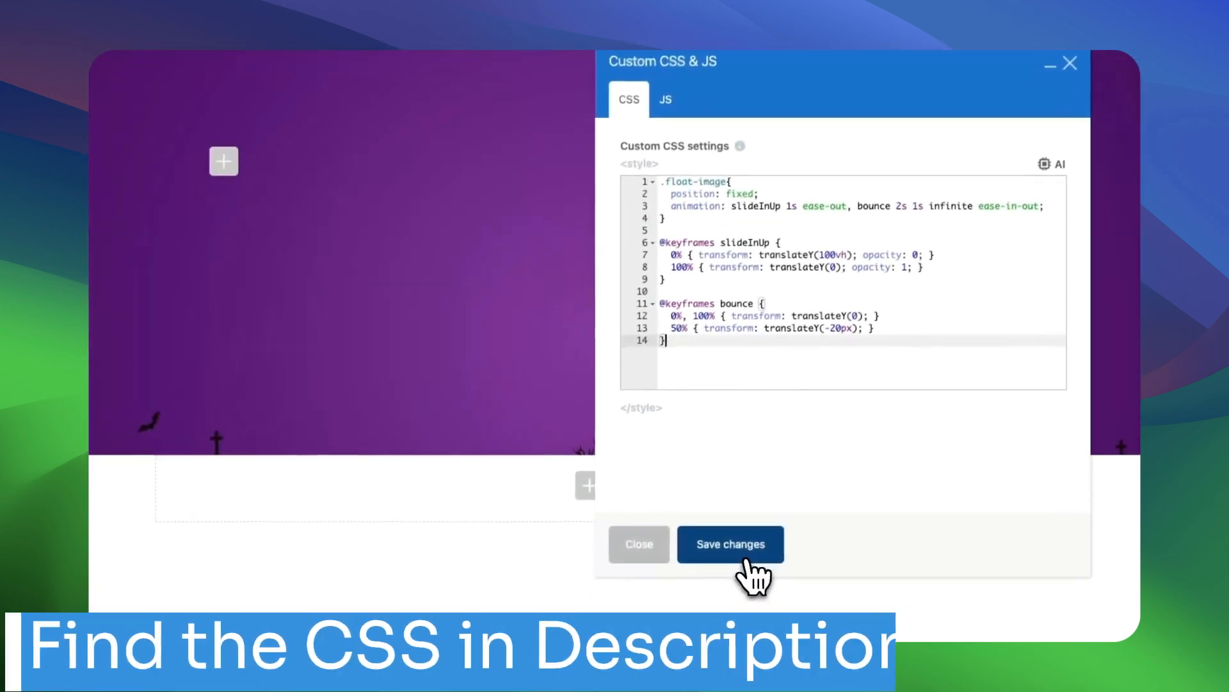
pyautogui.click(615, 606)
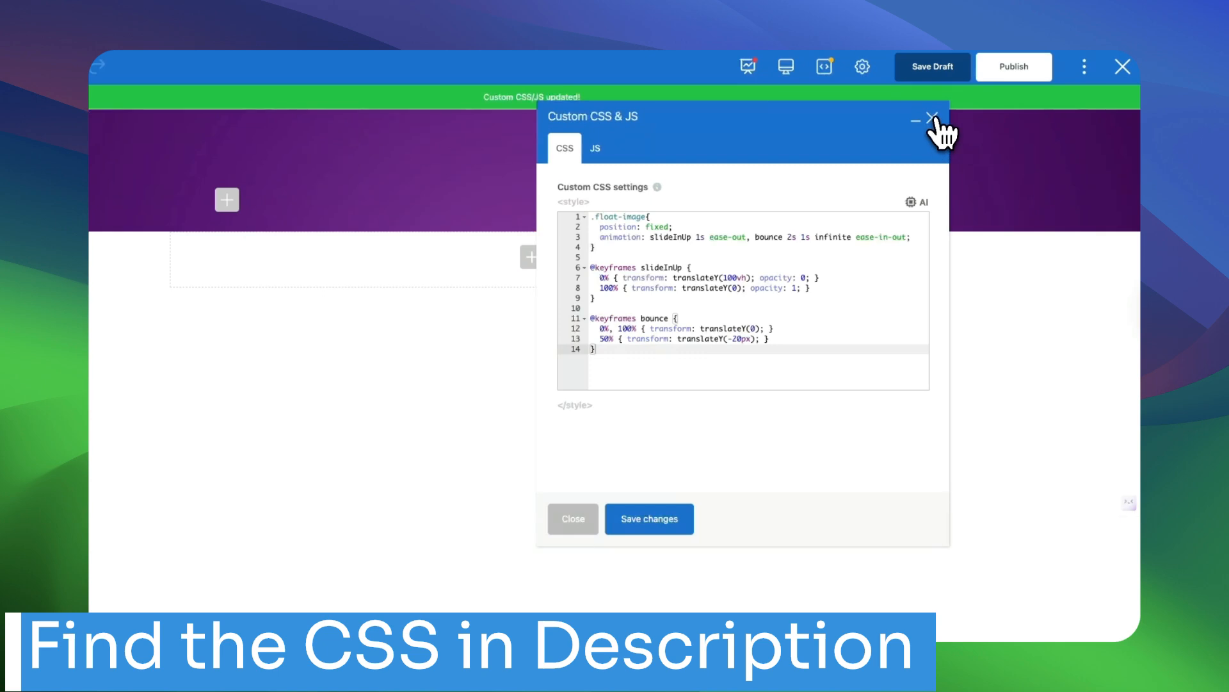
pyautogui.click(932, 118)
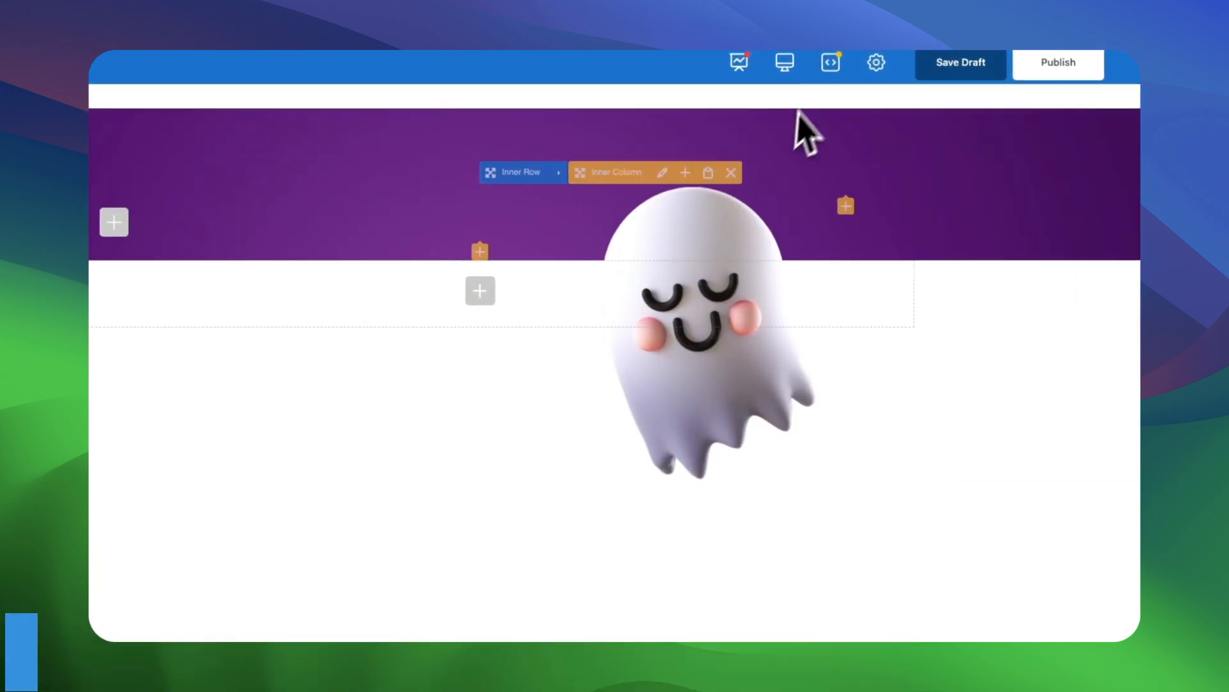
pyautogui.click(824, 67)
pyautogui.click(941, 127)
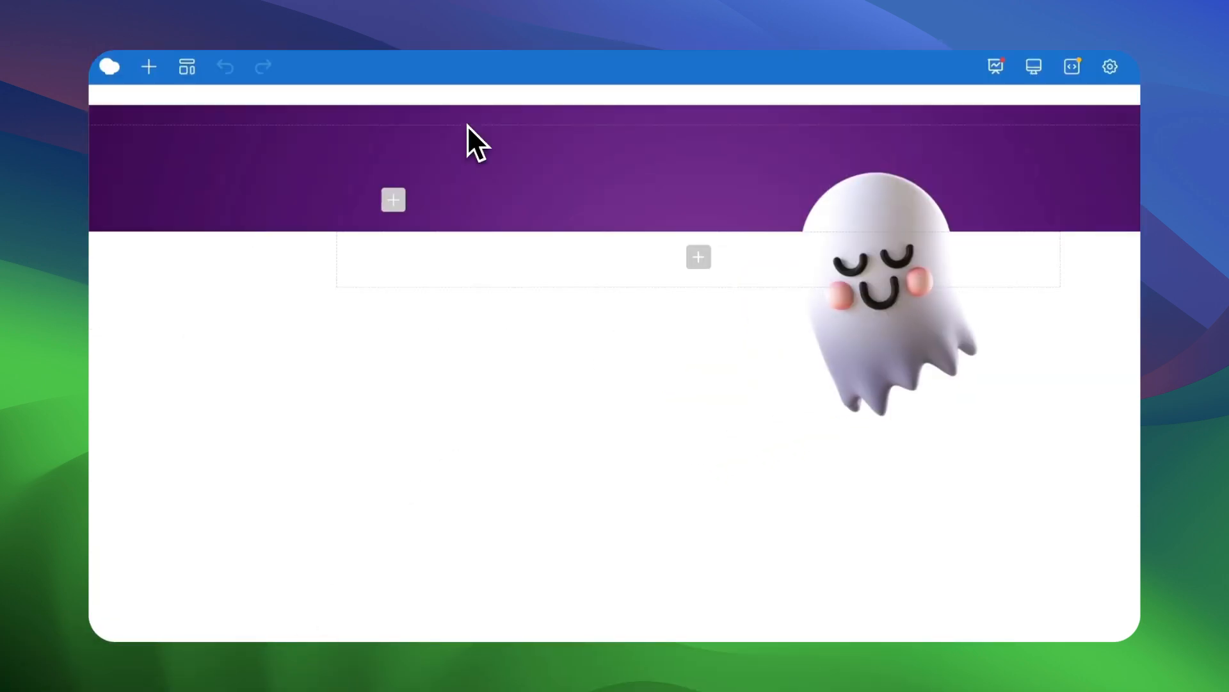
# Add a Custom Heading element to the first inner column with the text "Boo! <br>It's Halloween!".
pyautogui.click(351, 231)
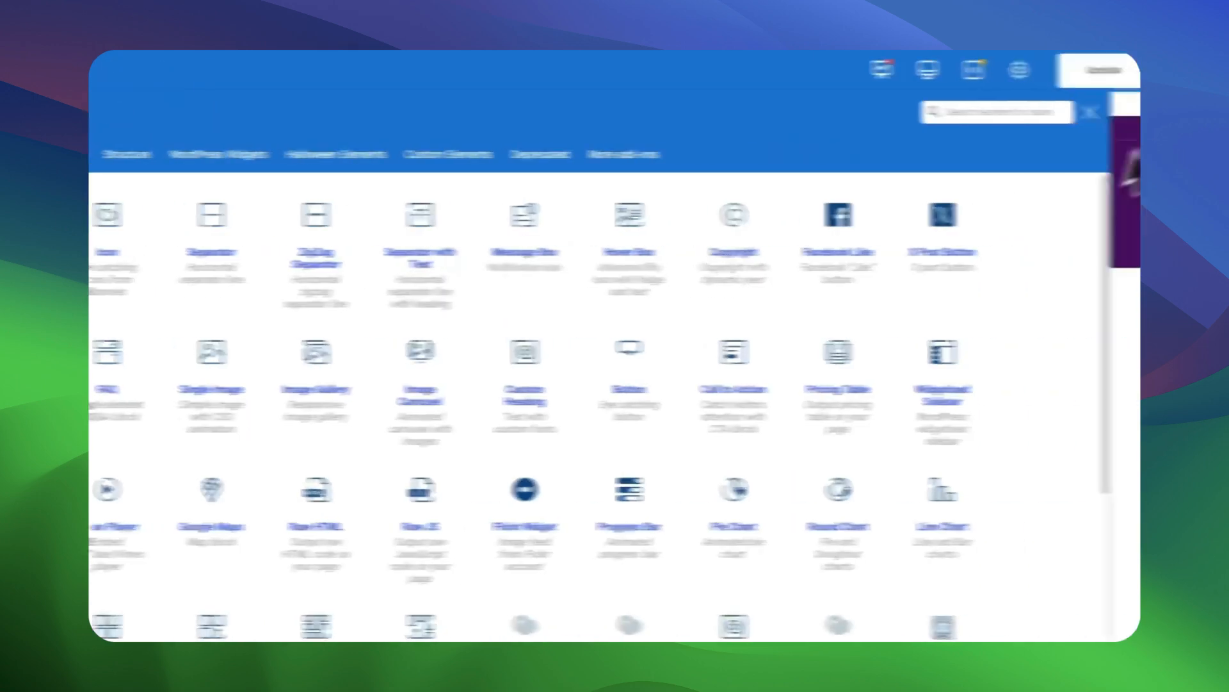
pyautogui.click(872, 115)
pyautogui.write('cus')
pyautogui.click(254, 266)
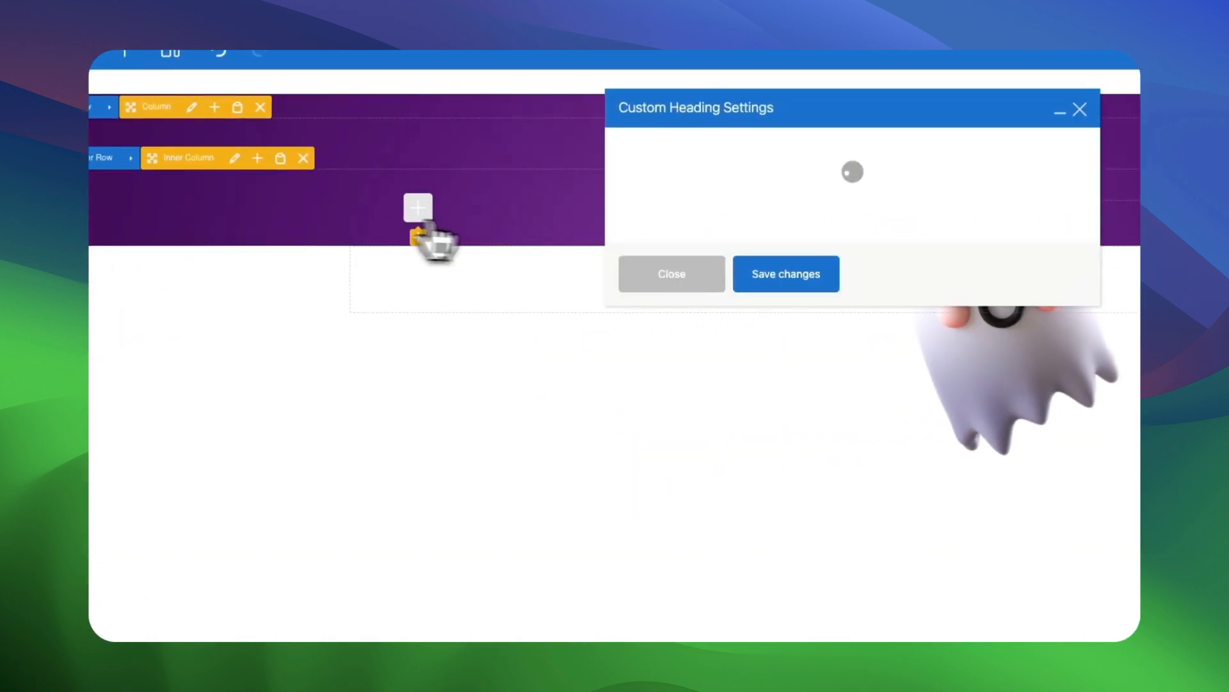
pyautogui.doubleClick(558, 269)
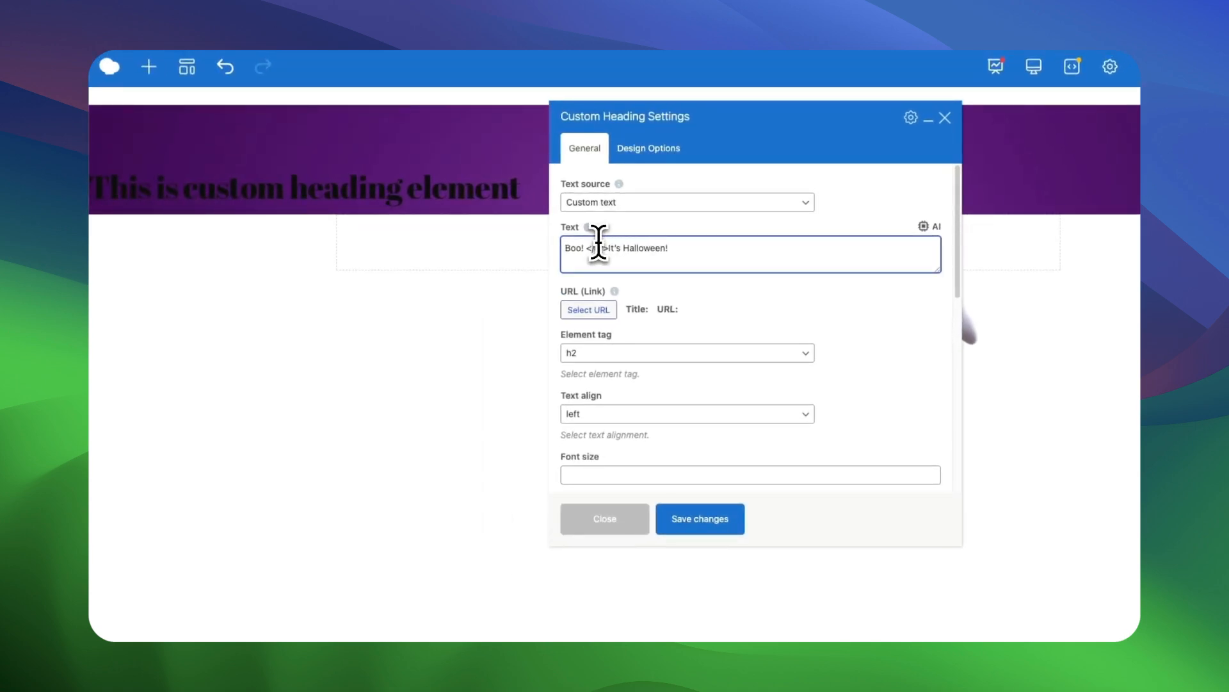
# Set the heading's font size to 130 and its text color to orange.
pyautogui.scroll(-3, 631, 375)
pyautogui.click(610, 366)
pyautogui.write('130')
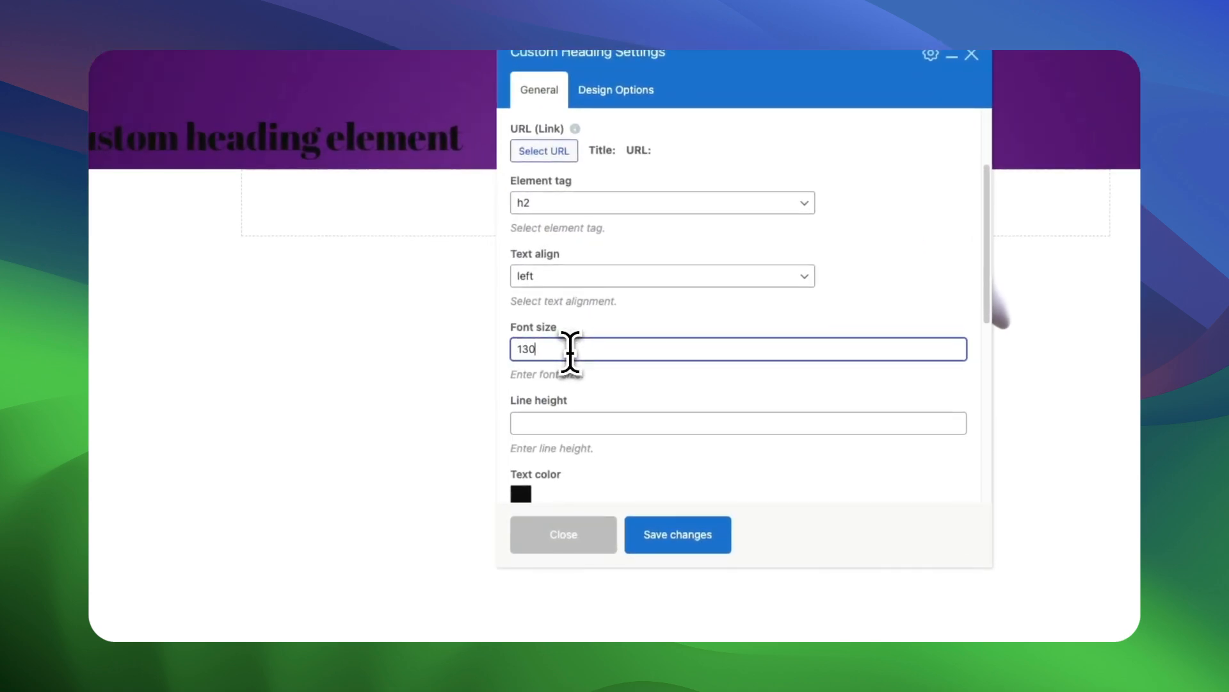
pyautogui.scroll(-3, 675, 320)
pyautogui.click(522, 413)
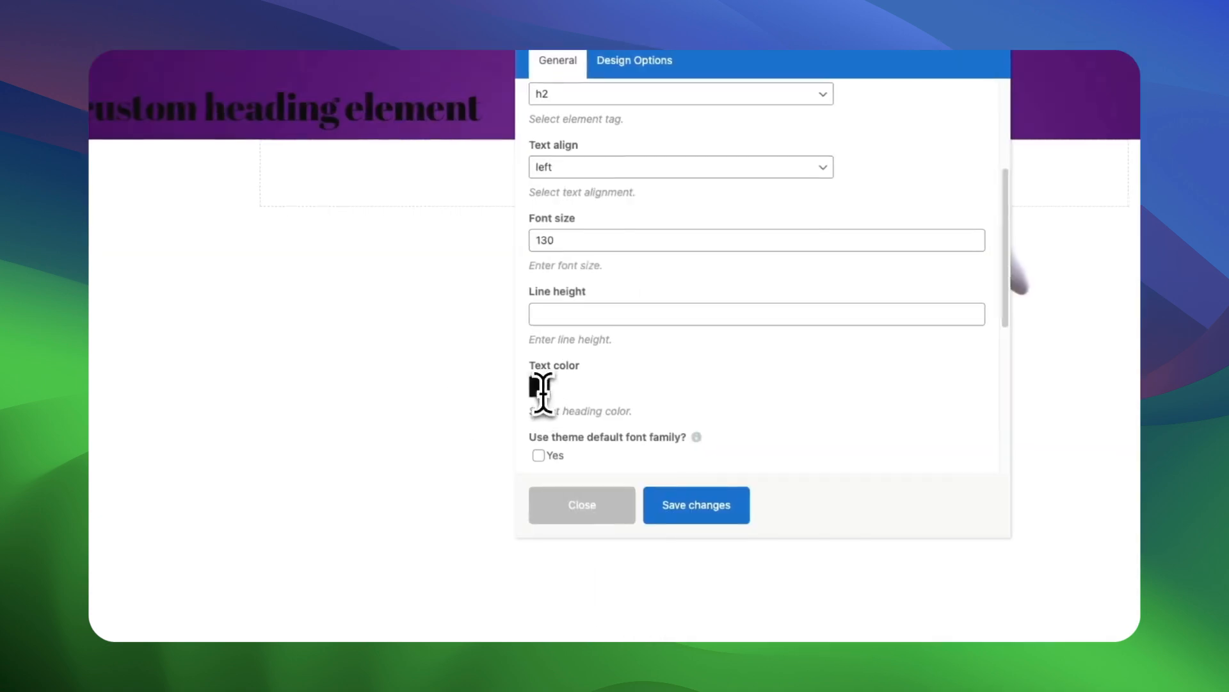
pyautogui.click(474, 515)
pyautogui.click(680, 393)
# Set the heading's font family to Creepster and save the heading settings.
pyautogui.scroll(-3, 682, 410)
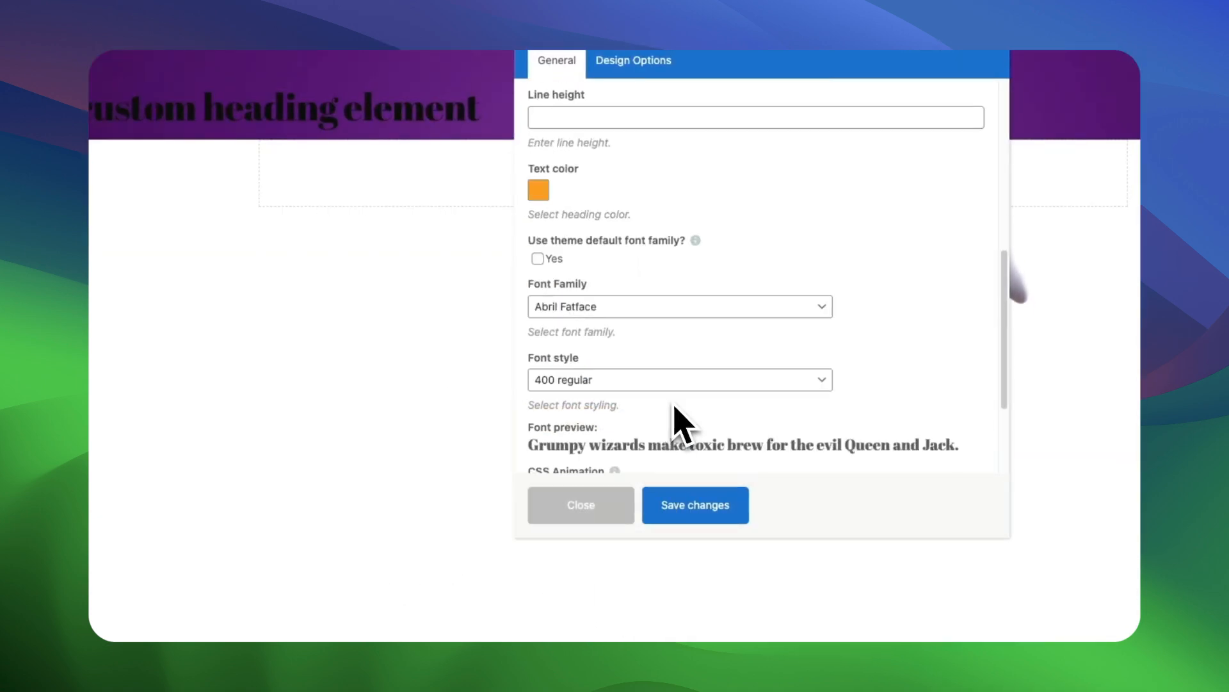
pyautogui.click(640, 311)
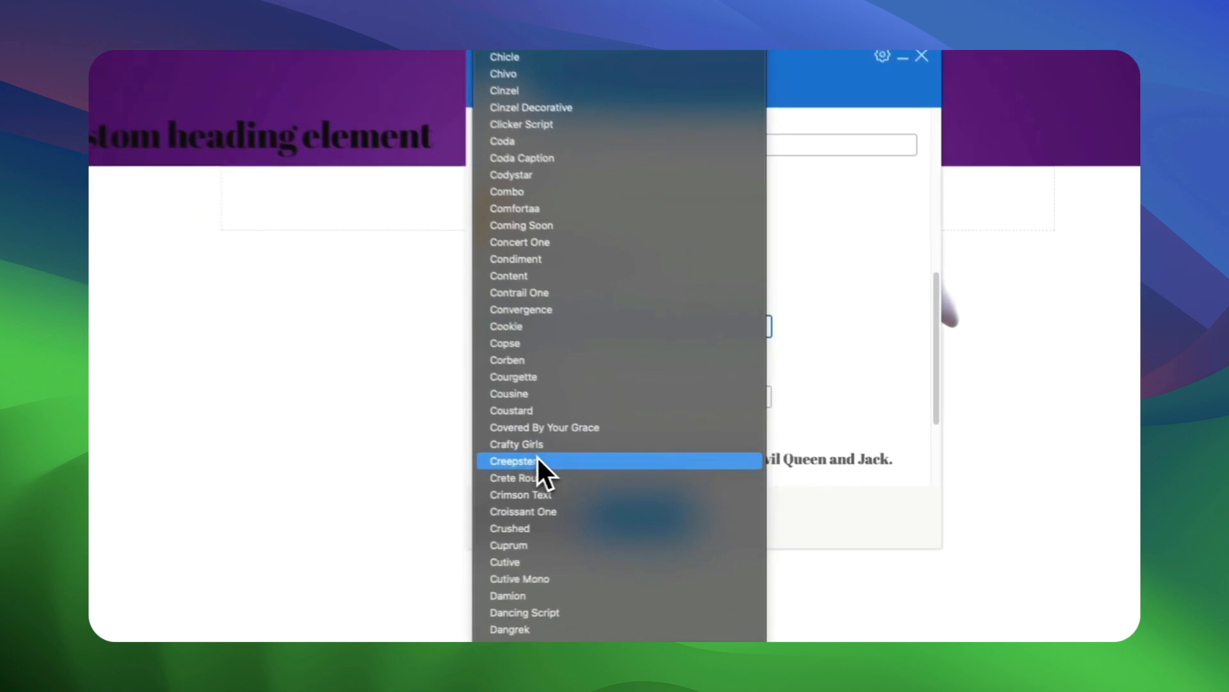
pyautogui.click(536, 455)
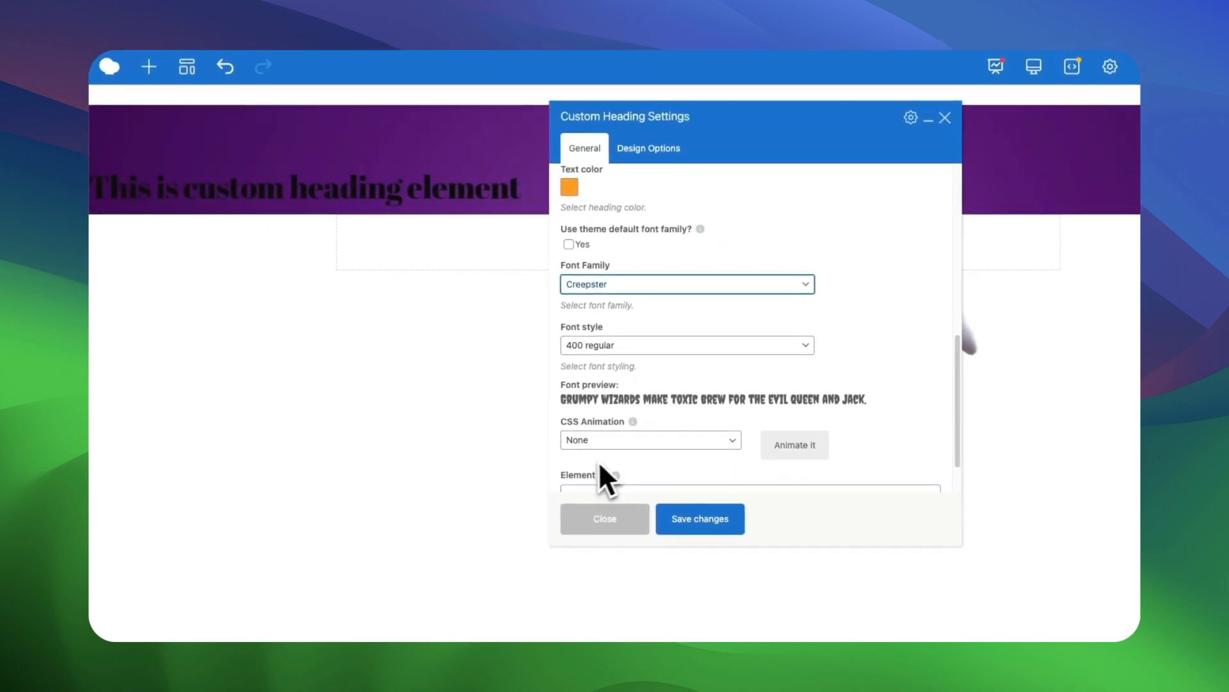
pyautogui.scroll(-2, 506, 448)
pyautogui.click(627, 516)
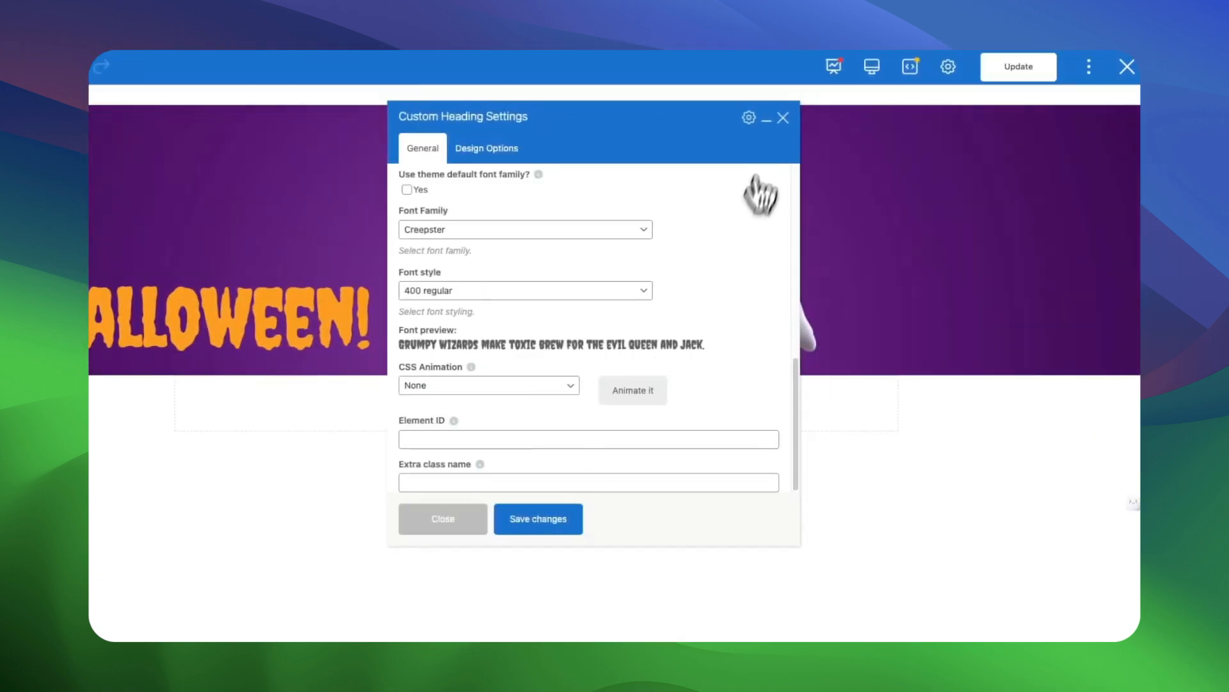
# Clone the "Boo! It's Halloween!" heading and change the copy's text to "Float into a night full of treats and giggles.".
pyautogui.click(1050, 66)
pyautogui.click(423, 268)
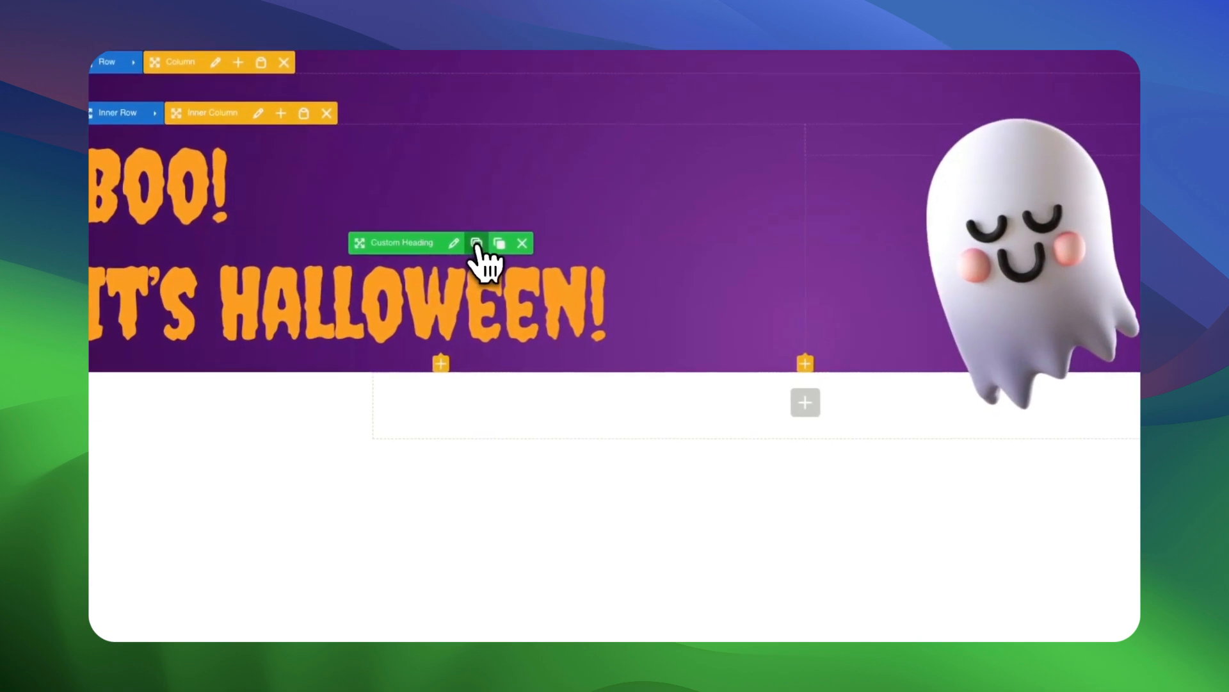
pyautogui.click(468, 451)
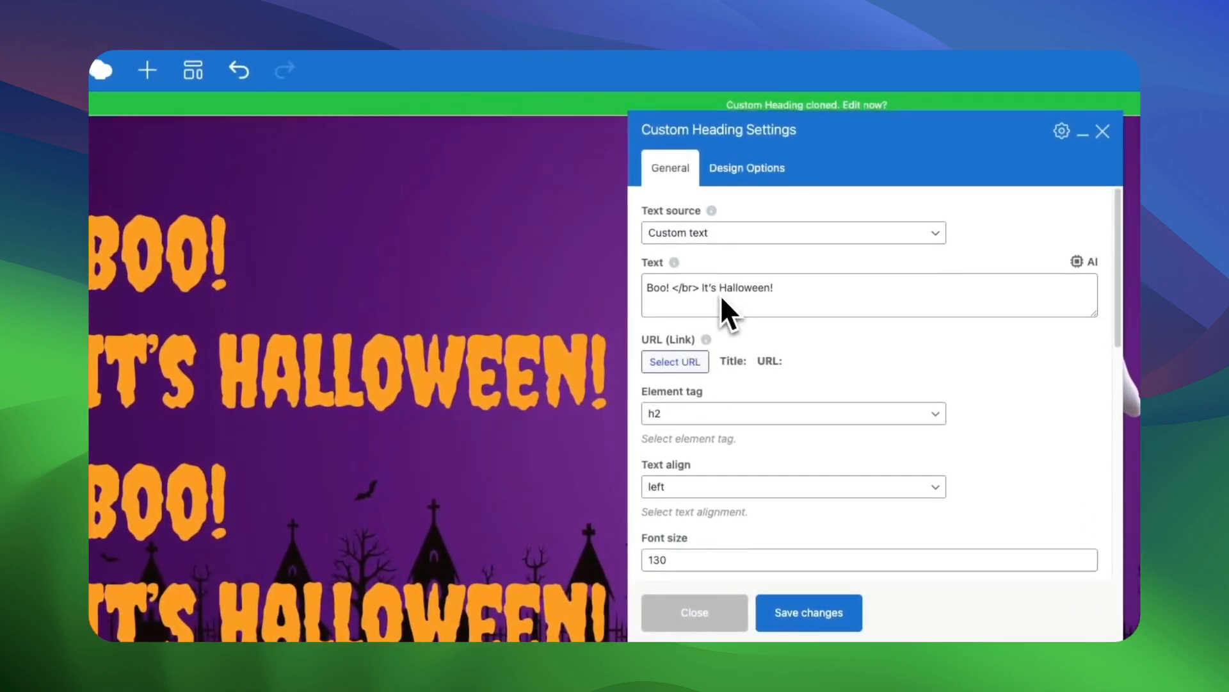
pyautogui.tripleClick(700, 282)
pyautogui.write('Float into a night full of treats and giggles.')
# Set the cloned heading's font size to 35 and its font family to Kreon.
pyautogui.scroll(-2, 711, 448)
pyautogui.doubleClick(693, 480)
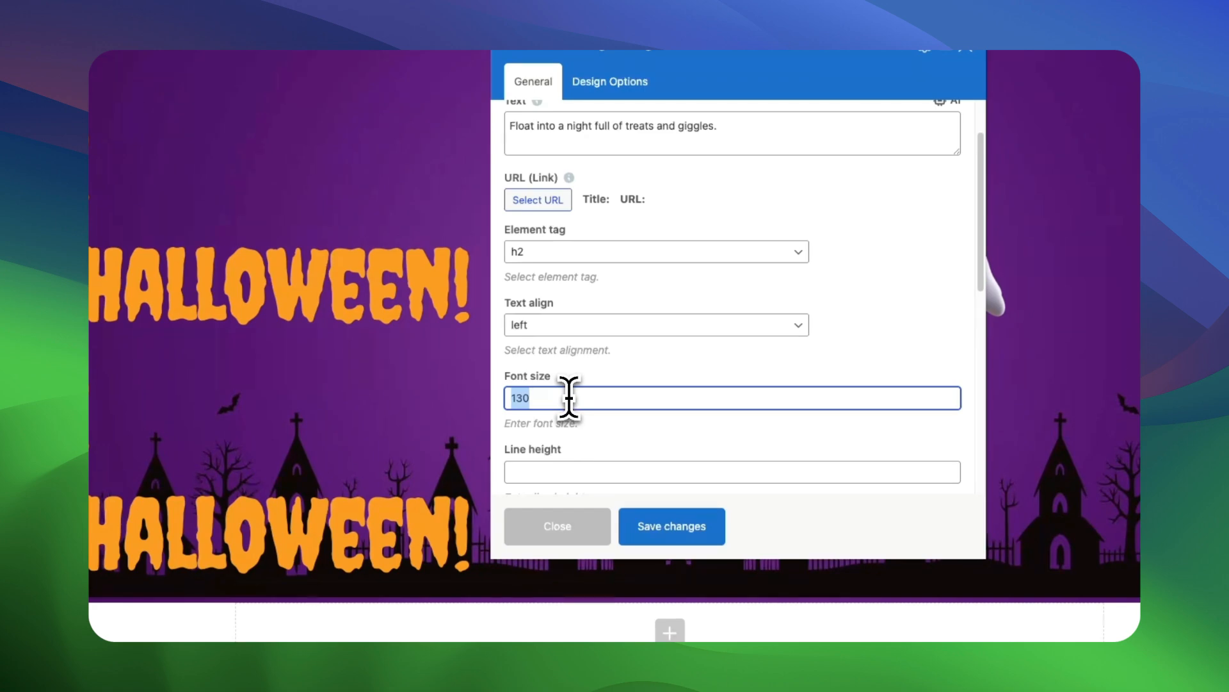
pyautogui.write('35')
pyautogui.scroll(-5, 615, 408)
pyautogui.click(675, 337)
pyautogui.scroll(-15, 627, 576)
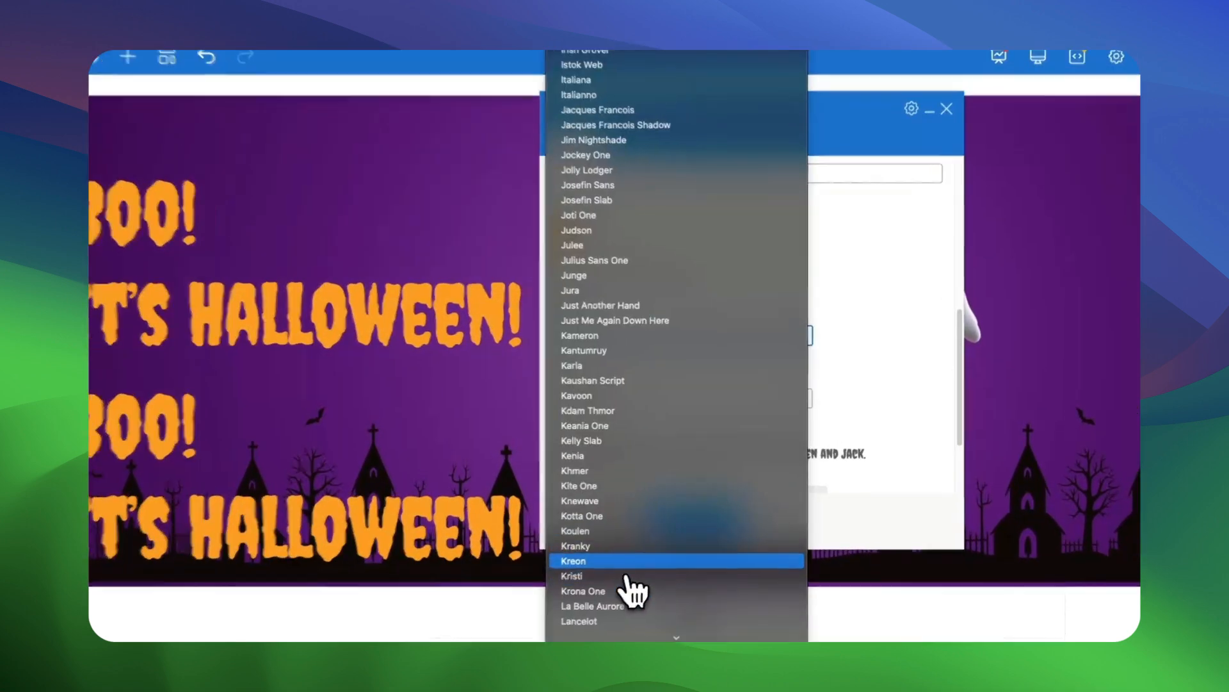
pyautogui.click(625, 563)
# Set the cloned heading's text color to white and save its settings.
pyautogui.scroll(-2, 693, 448)
pyautogui.scroll(2, 682, 513)
pyautogui.click(561, 218)
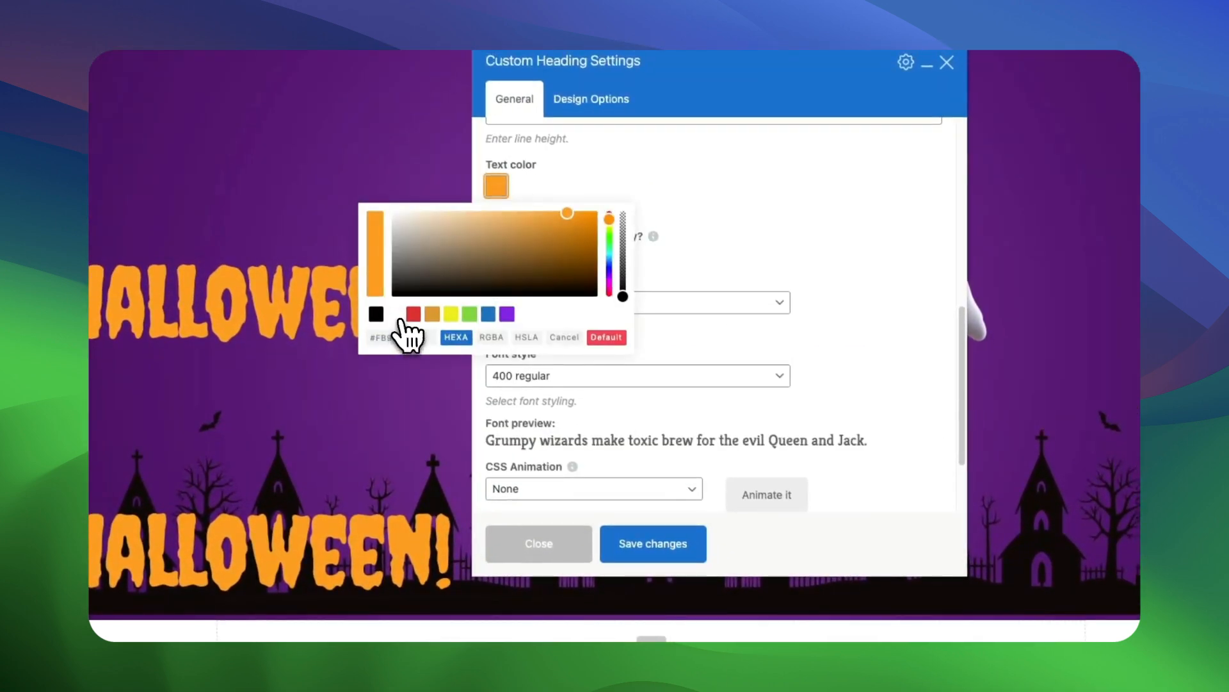
pyautogui.click(606, 337)
pyautogui.click(651, 509)
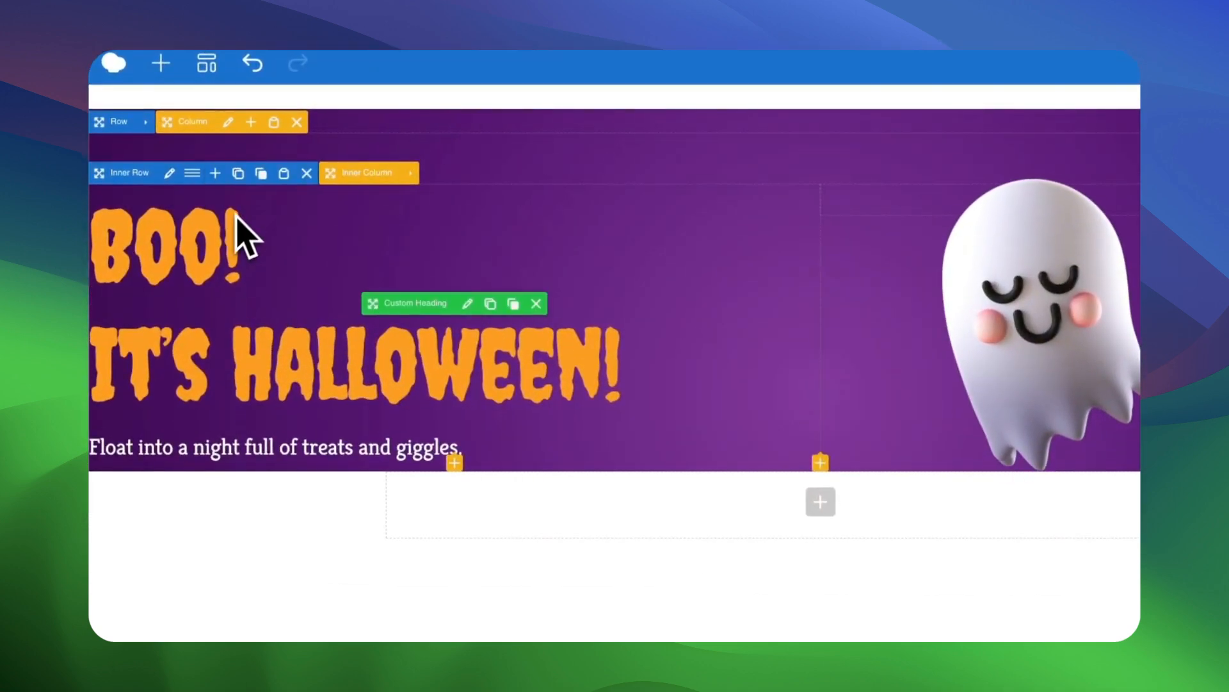
# Give the inner row a left padding of 100, save, and close its settings.
pyautogui.click(169, 173)
pyautogui.click(640, 132)
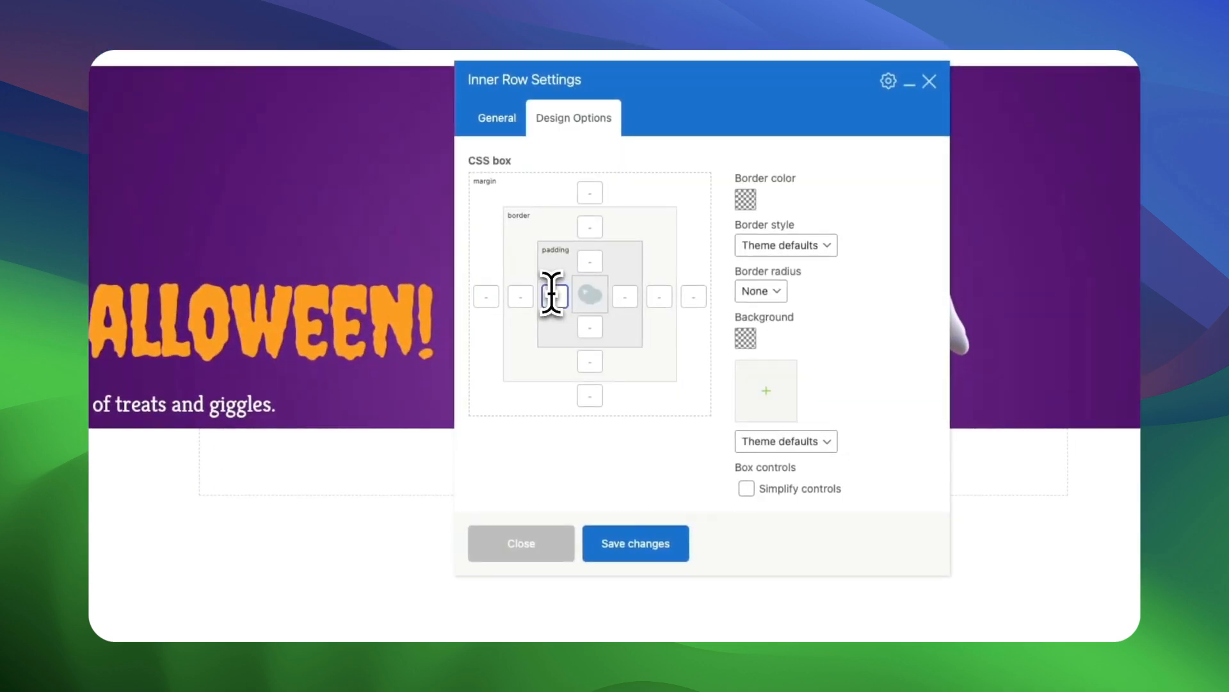
pyautogui.click(627, 543)
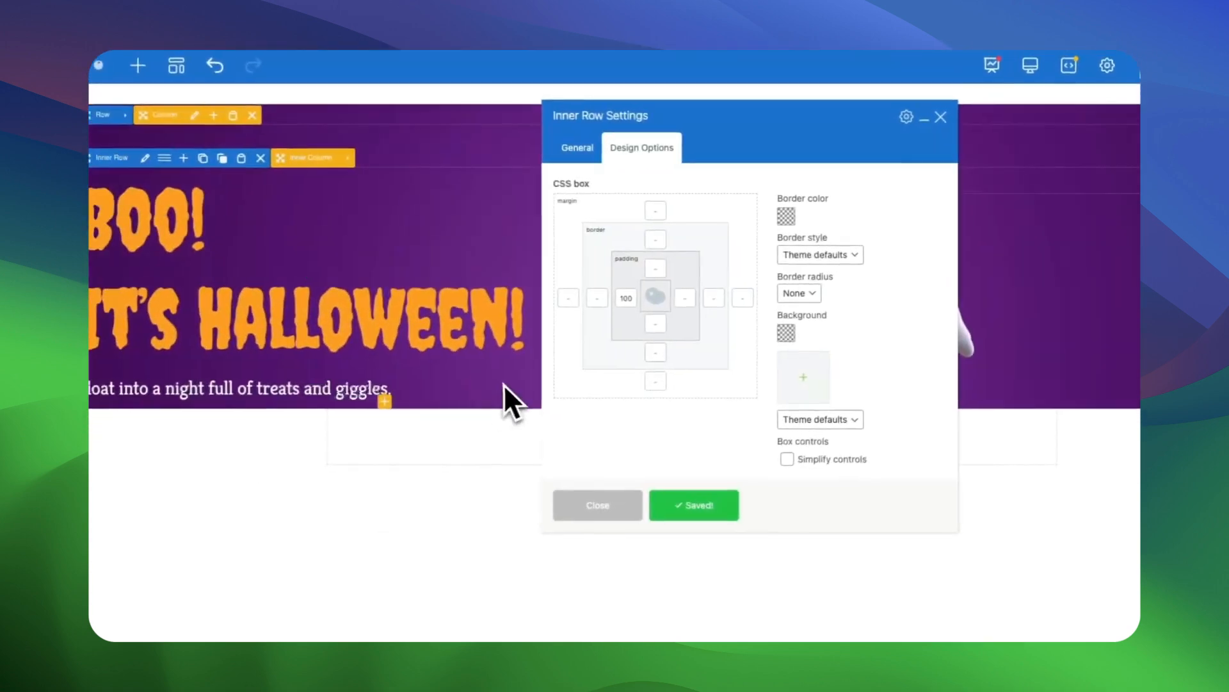
pyautogui.click(494, 525)
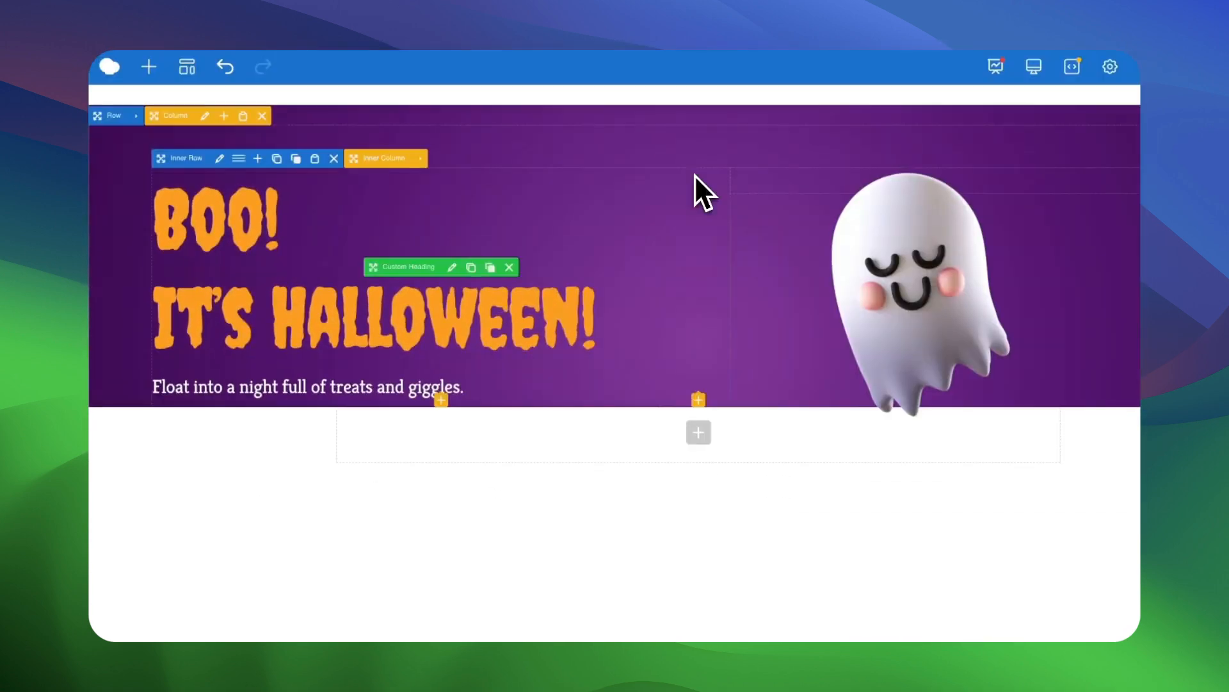
pyautogui.click(441, 400)
pyautogui.write('hallo')
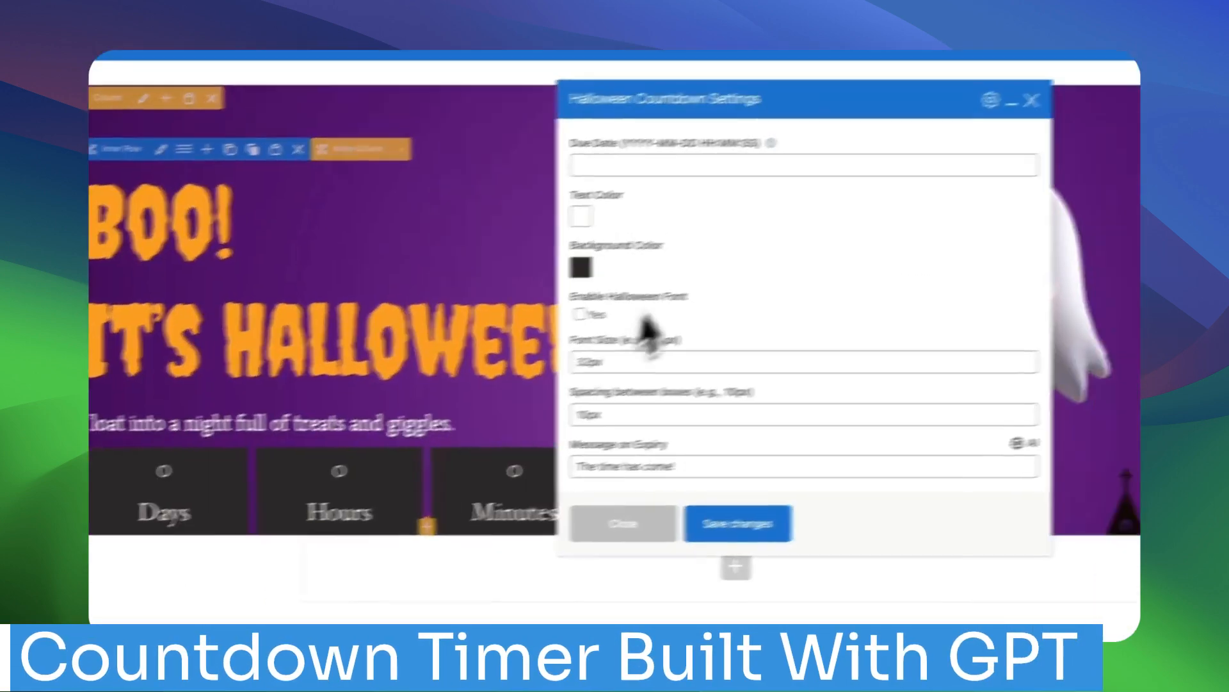
pyautogui.click(705, 146)
pyautogui.write('2025-')
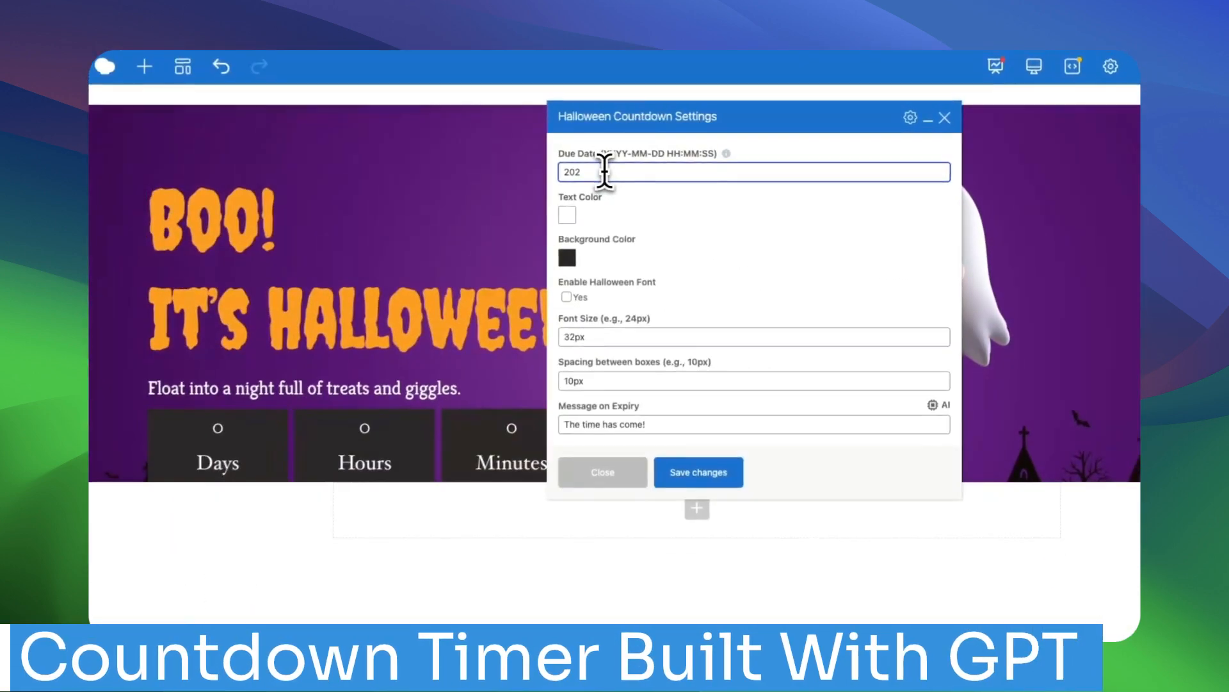
pyautogui.write('10-25 12:00:00')
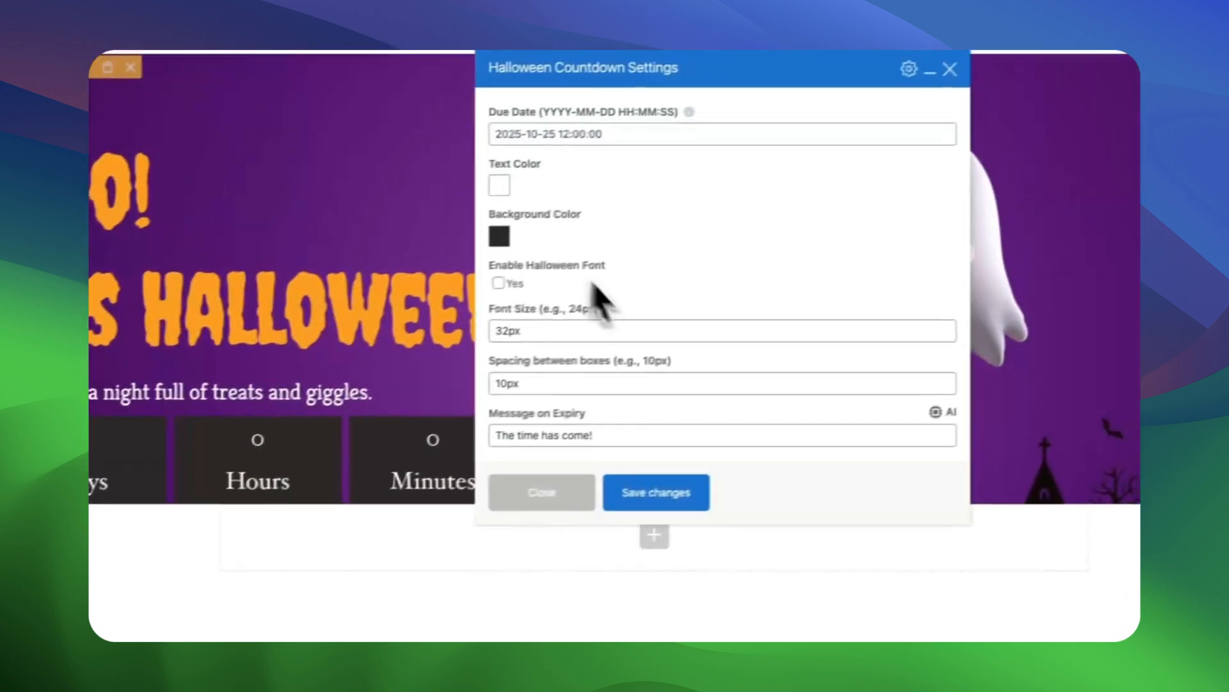
# Set the countdown's text color to the same orange as the main heading.
pyautogui.click(569, 214)
pyautogui.tripleClick(379, 343)
pyautogui.press('super+v')
pyautogui.click(676, 241)
# Give the countdown boxes a semi-transparent dark purple background and a 50px font size, and save the settings.
pyautogui.click(475, 242)
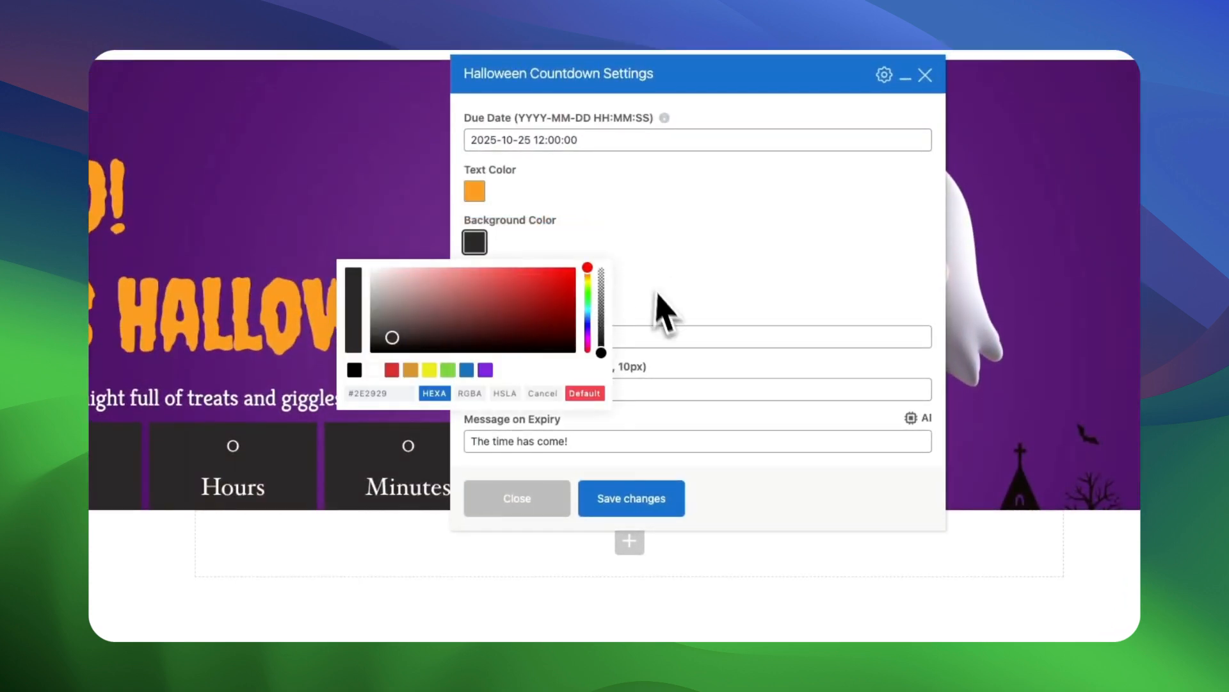
pyautogui.moveTo(601, 352); pyautogui.dragTo(601, 287)
pyautogui.click(486, 370)
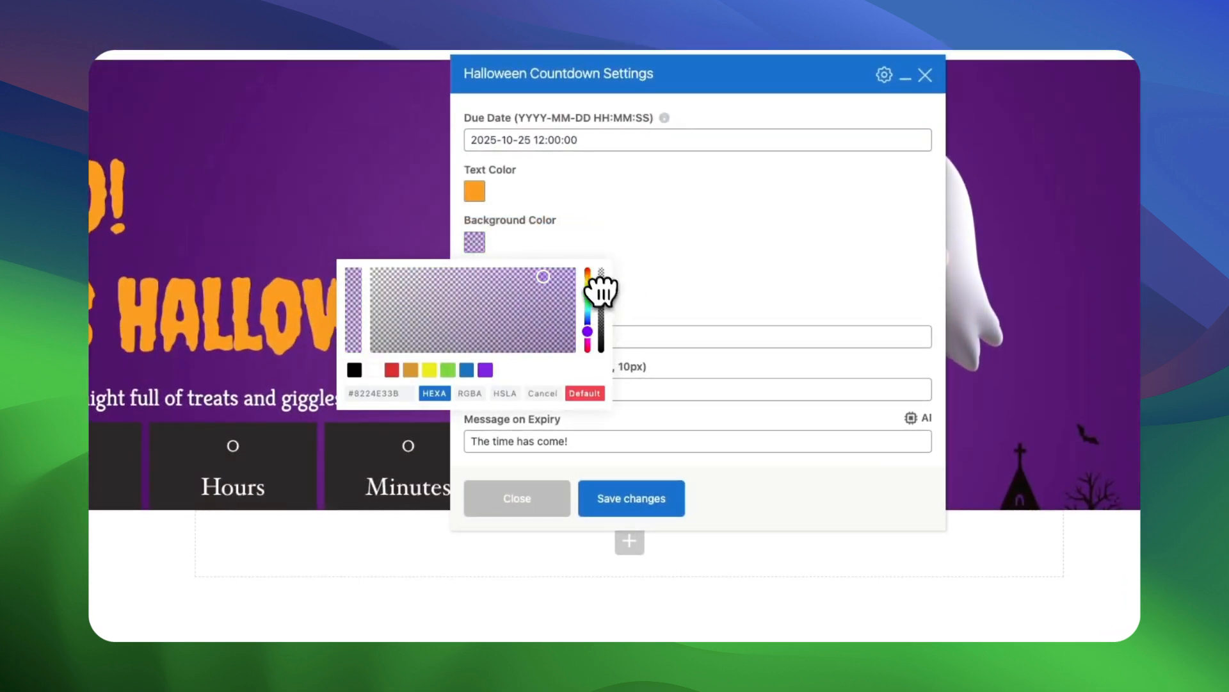
pyautogui.click(547, 406)
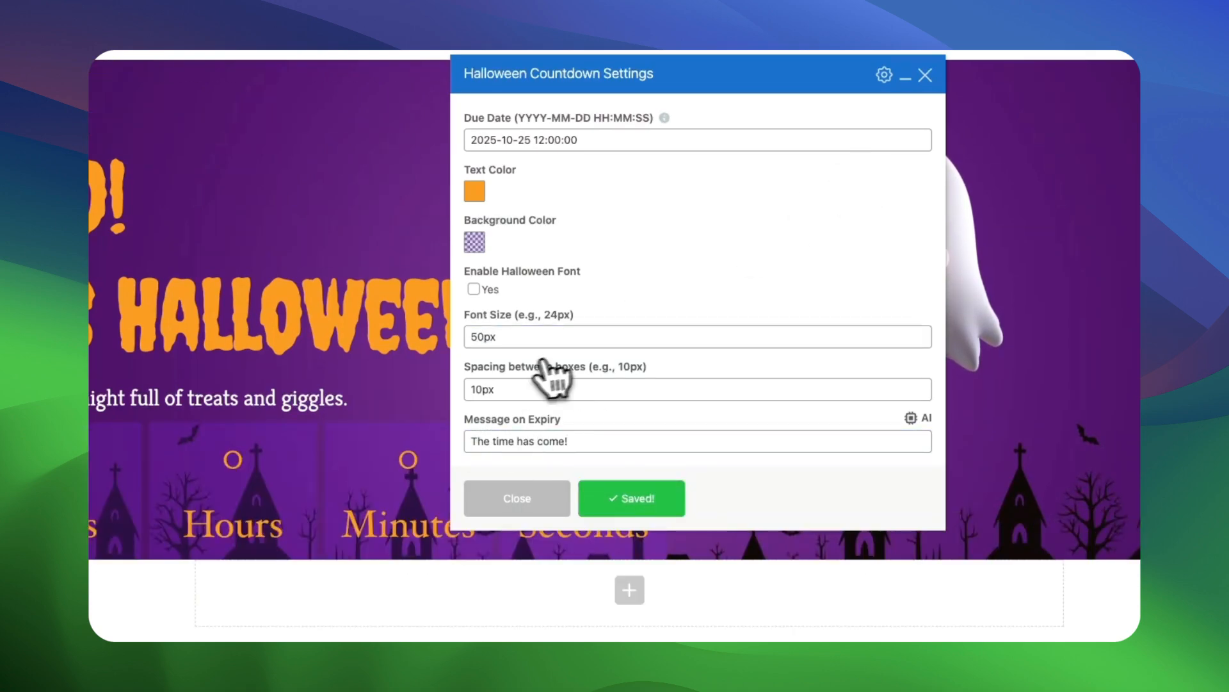
pyautogui.click(475, 242)
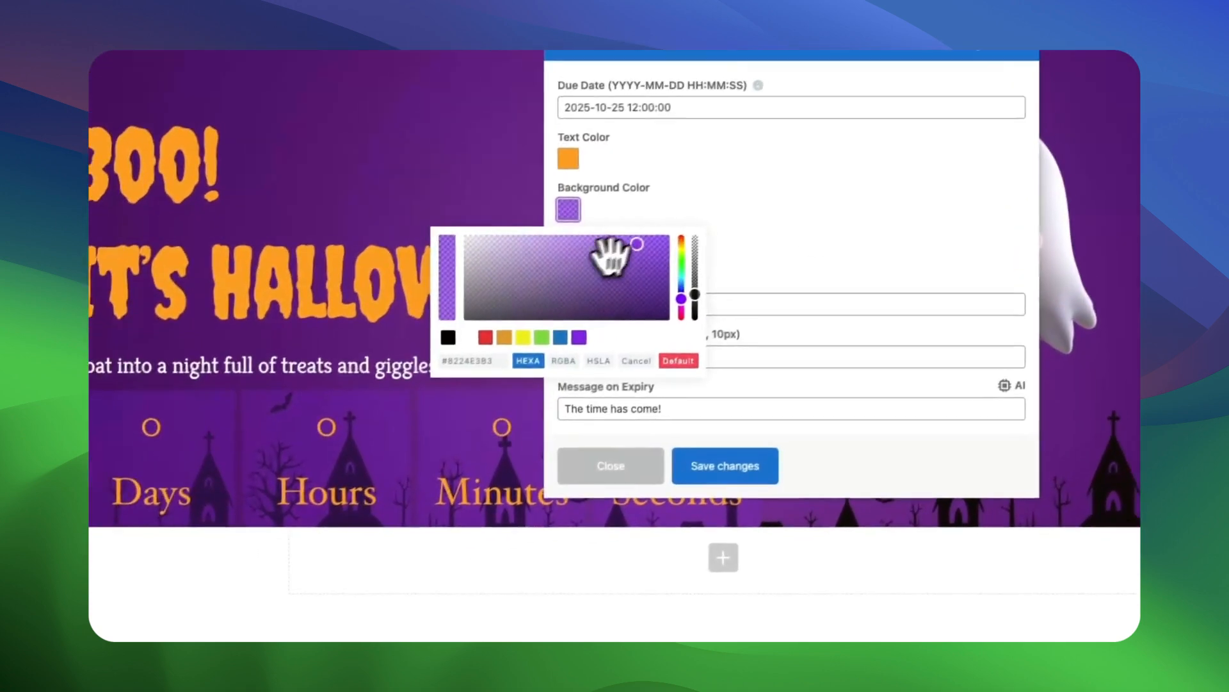
pyautogui.click(549, 327)
pyautogui.click(635, 497)
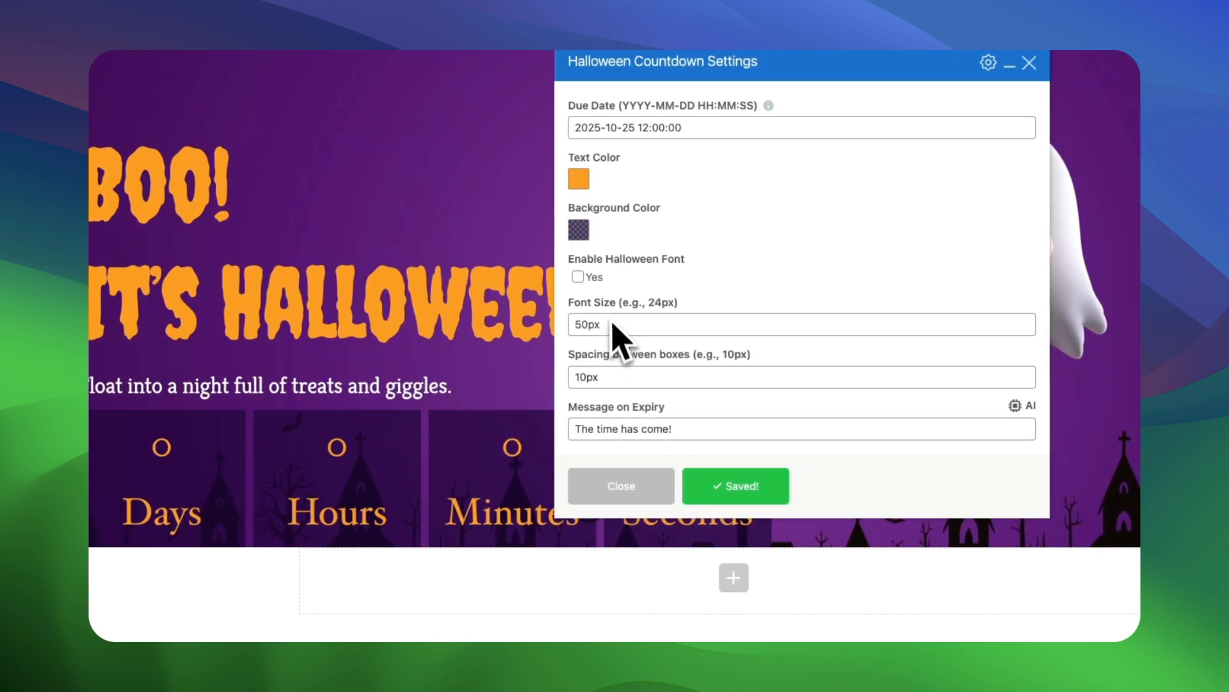
# Set the countdown's font size to 32px, enable the Halloween font, save, and close the settings.
pyautogui.click(736, 486)
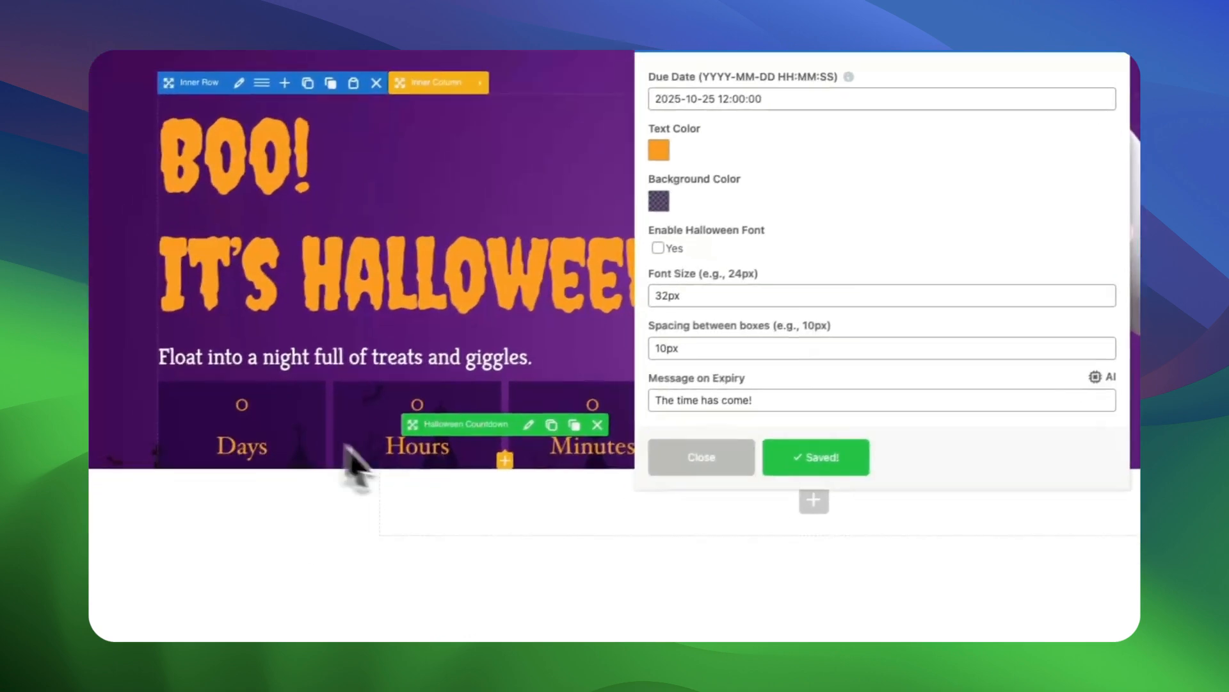
pyautogui.click(577, 277)
pyautogui.click(736, 486)
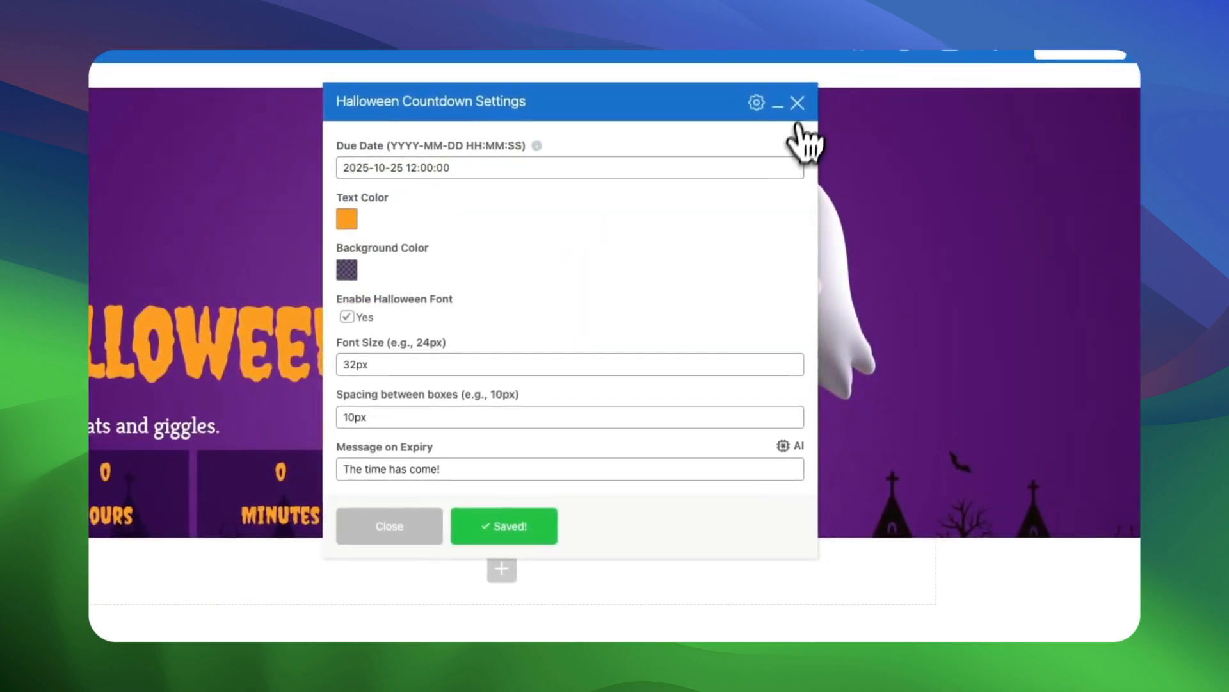
pyautogui.click(795, 106)
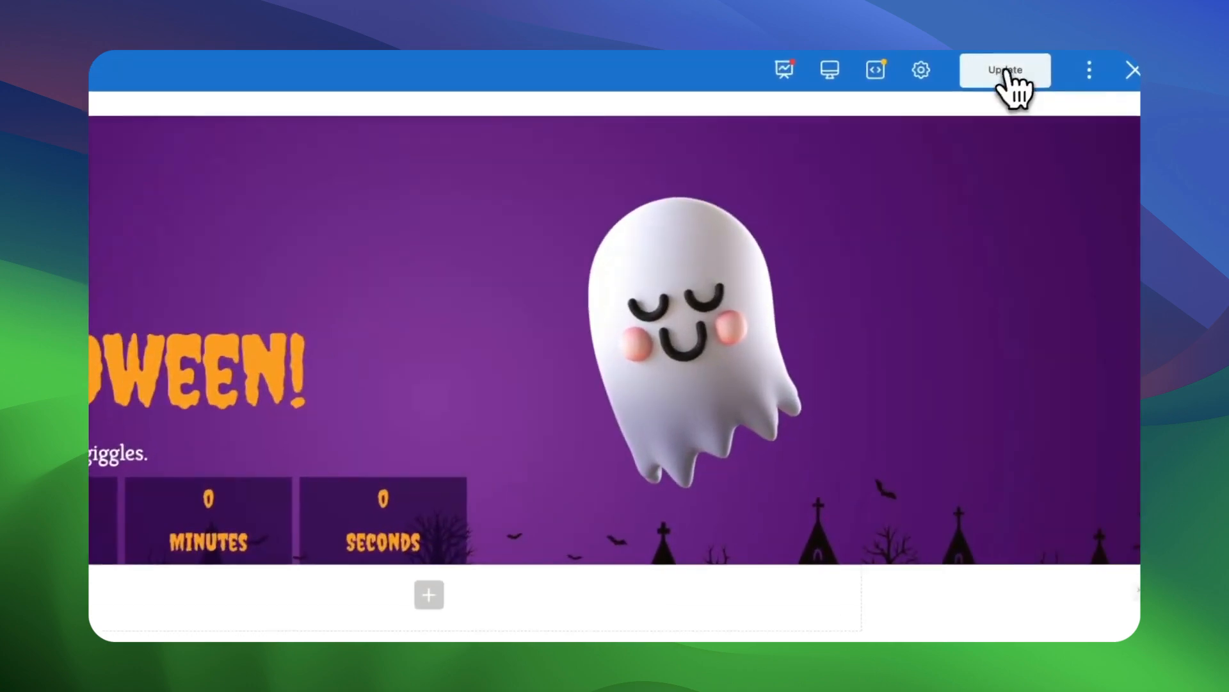
# Update the page to publish the changes made so far.
pyautogui.click(1005, 76)
pyautogui.click(1075, 68)
pyautogui.click(1025, 164)
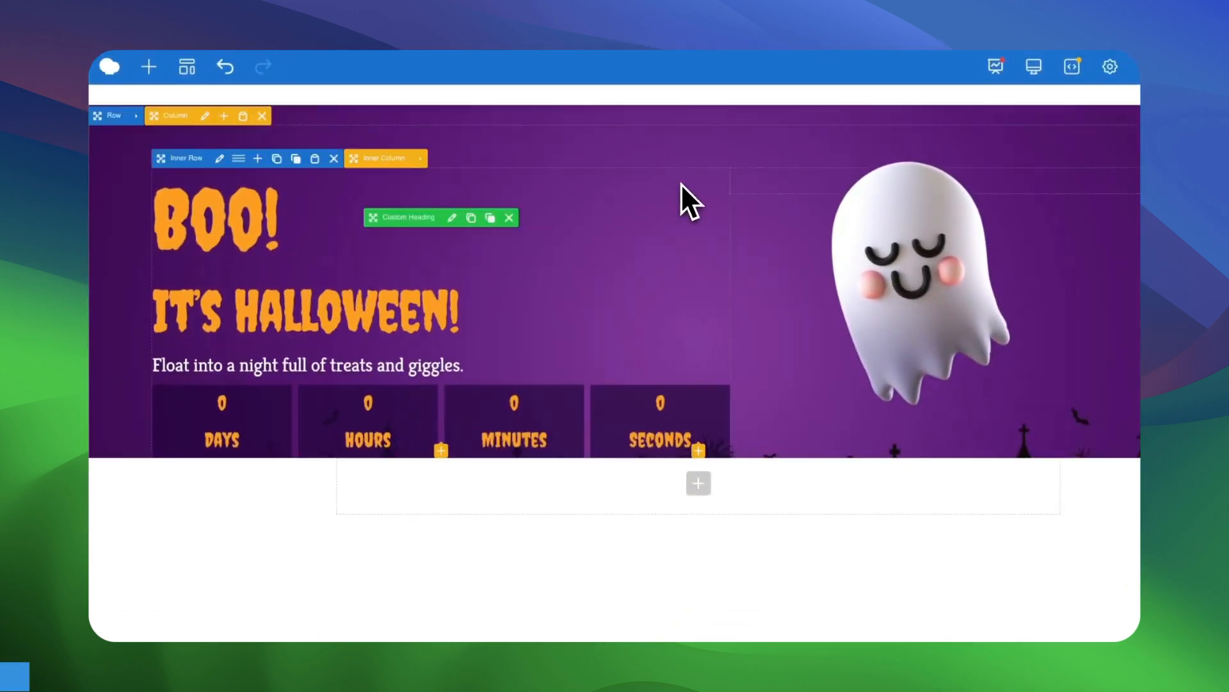
# Search the elements for "hal" and add a Halloween Button Element below the countdown.
pyautogui.click(697, 483)
pyautogui.click(898, 119)
pyautogui.write('hale')
pyautogui.press('BackSpace')
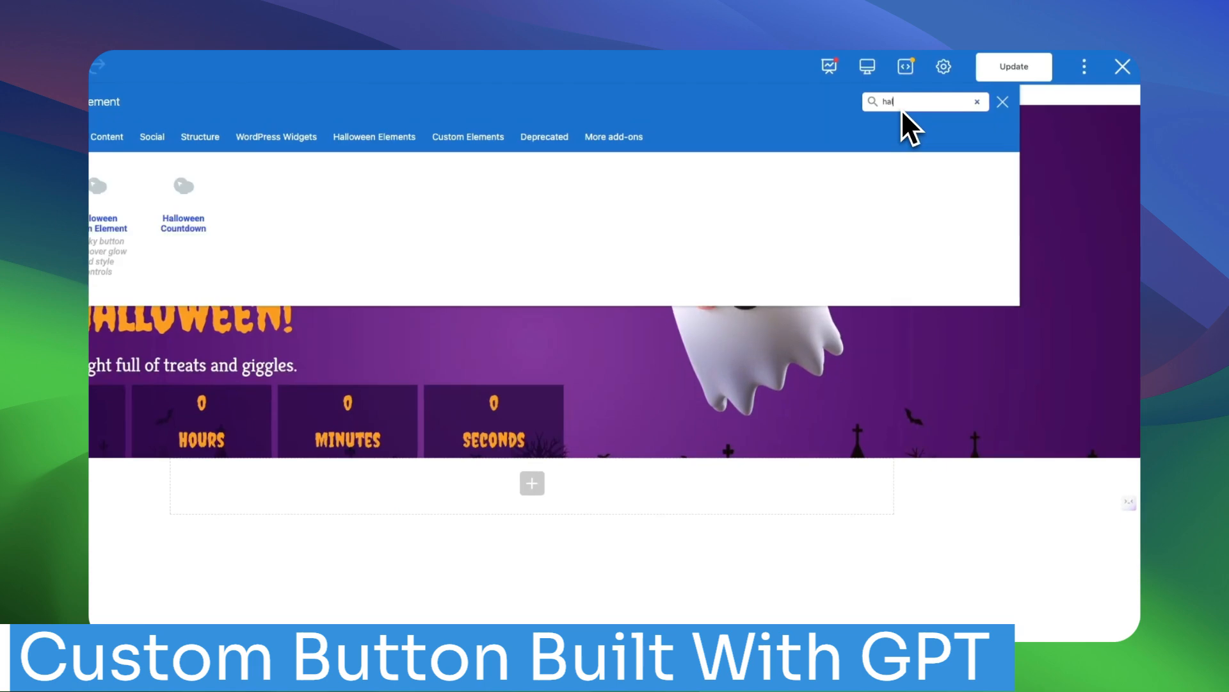
pyautogui.click(97, 214)
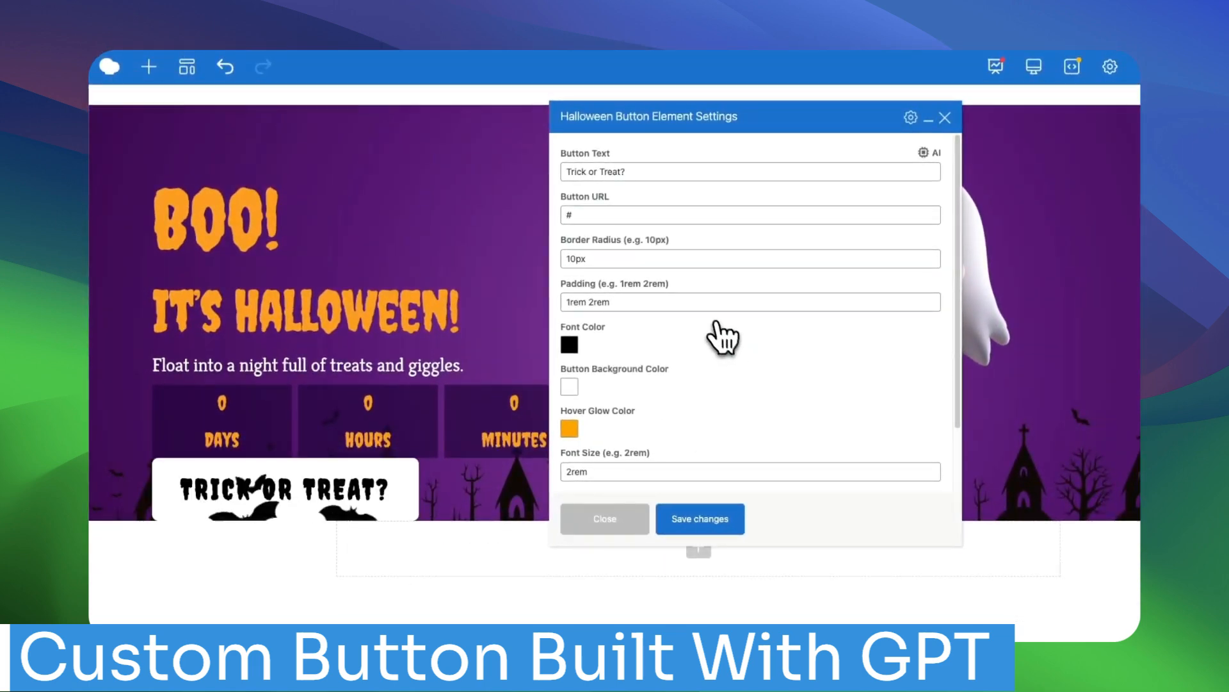
# Set the Halloween button's background color to the nearly transparent white #FFFFFF1F, keeping # as its URL.
pyautogui.click(589, 216)
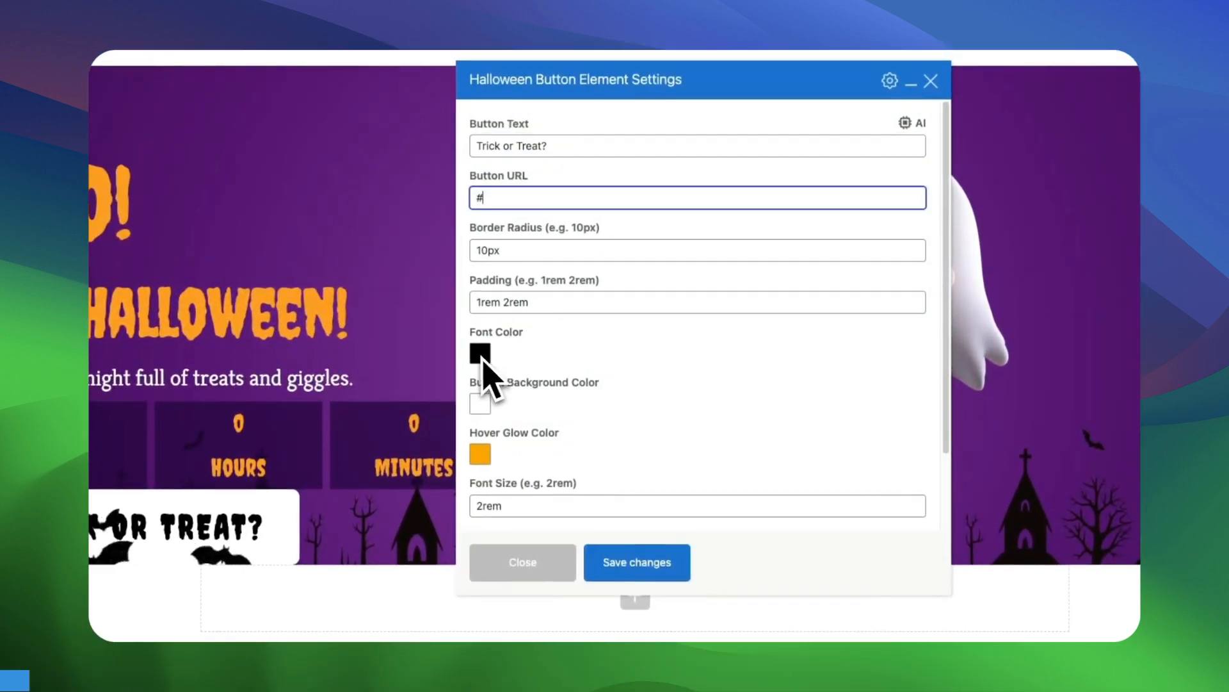
pyautogui.click(482, 357)
pyautogui.click(637, 381)
pyautogui.click(480, 403)
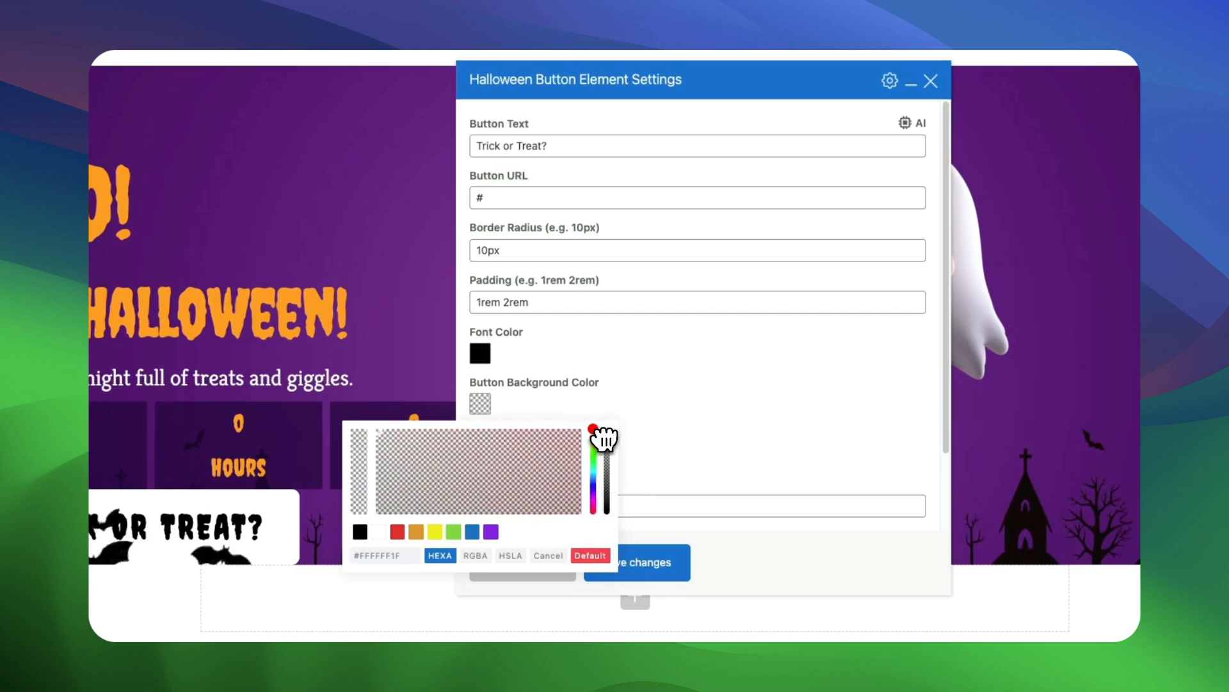
pyautogui.click(640, 441)
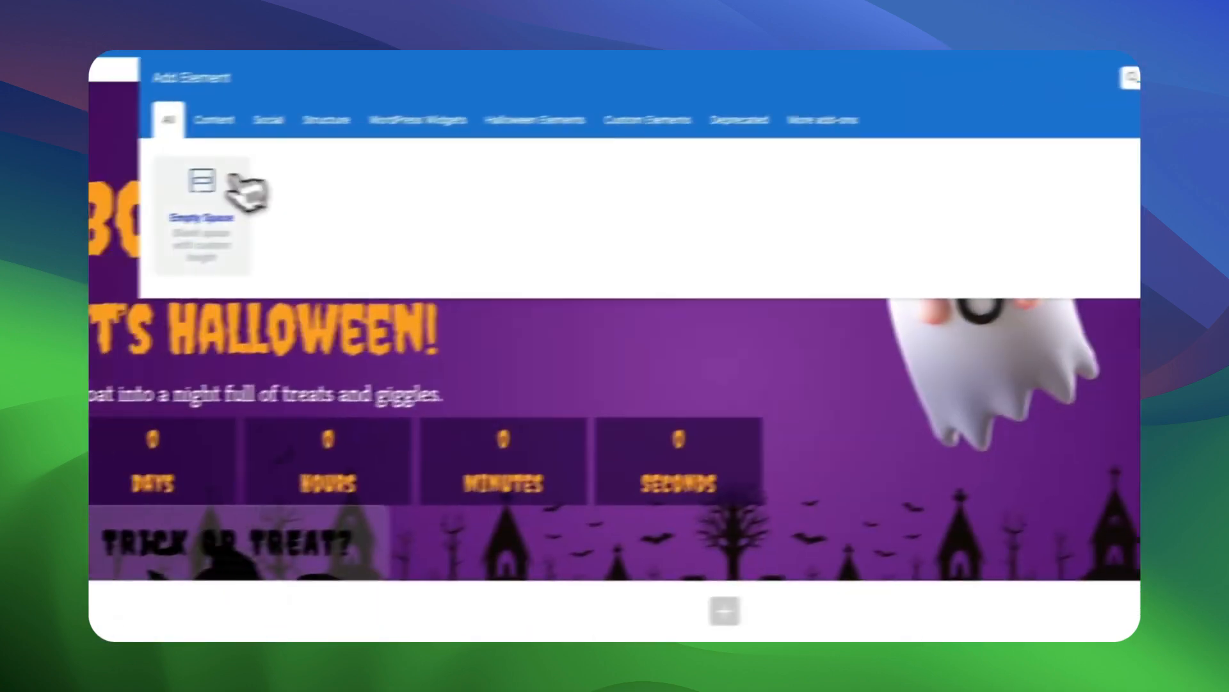
# Add a 32px Empty Space element between the countdown and the "Trick or Treat?" button, and save it.
pyautogui.click(234, 182)
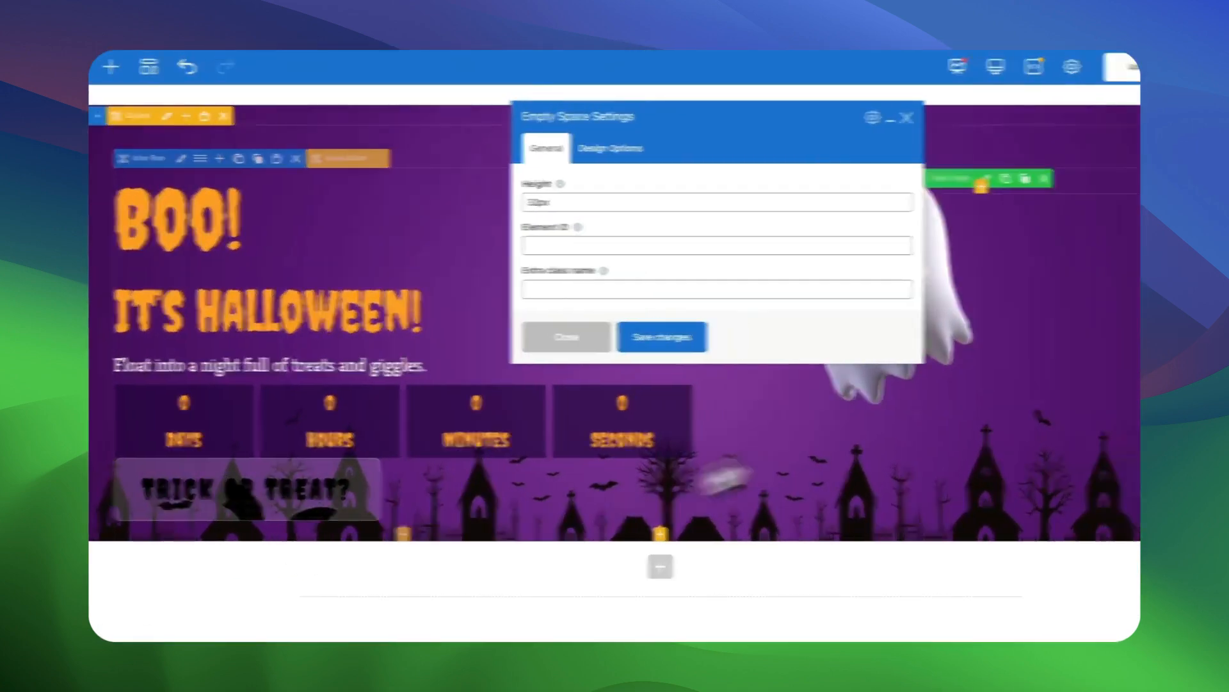
pyautogui.click(700, 338)
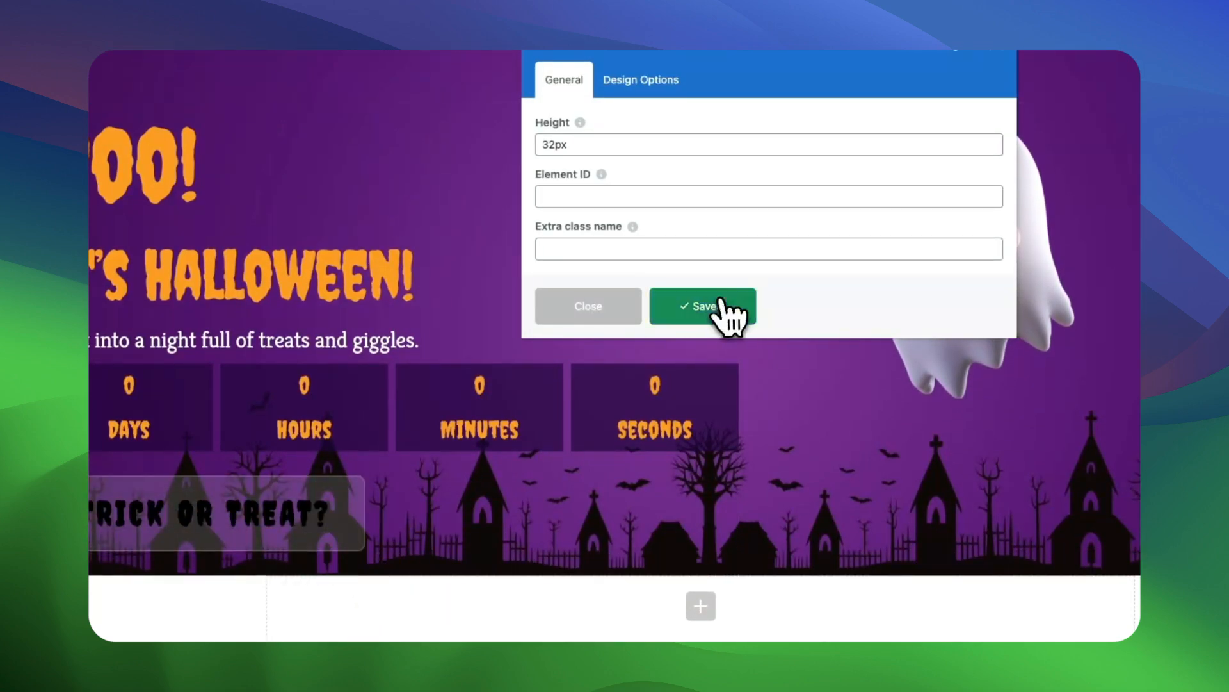
pyautogui.click(589, 306)
# Search the elements for "cu" and add a Cursor Controller element to the page.
pyautogui.click(456, 585)
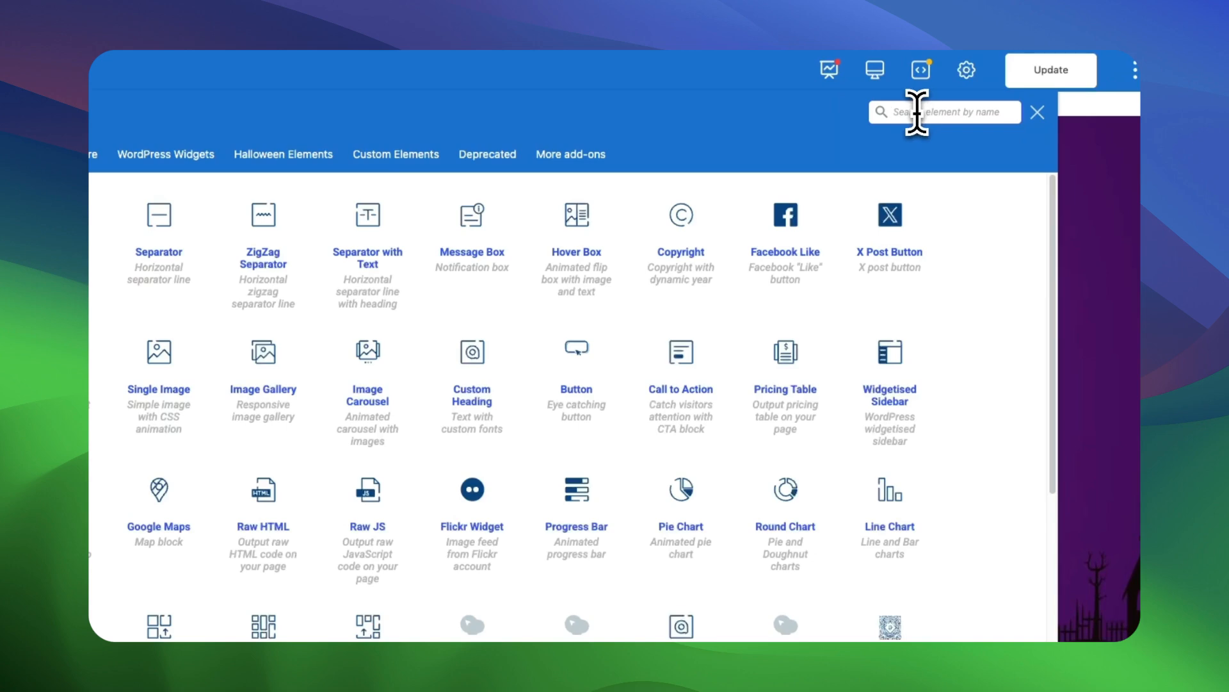
pyautogui.click(917, 112)
pyautogui.write('cu')
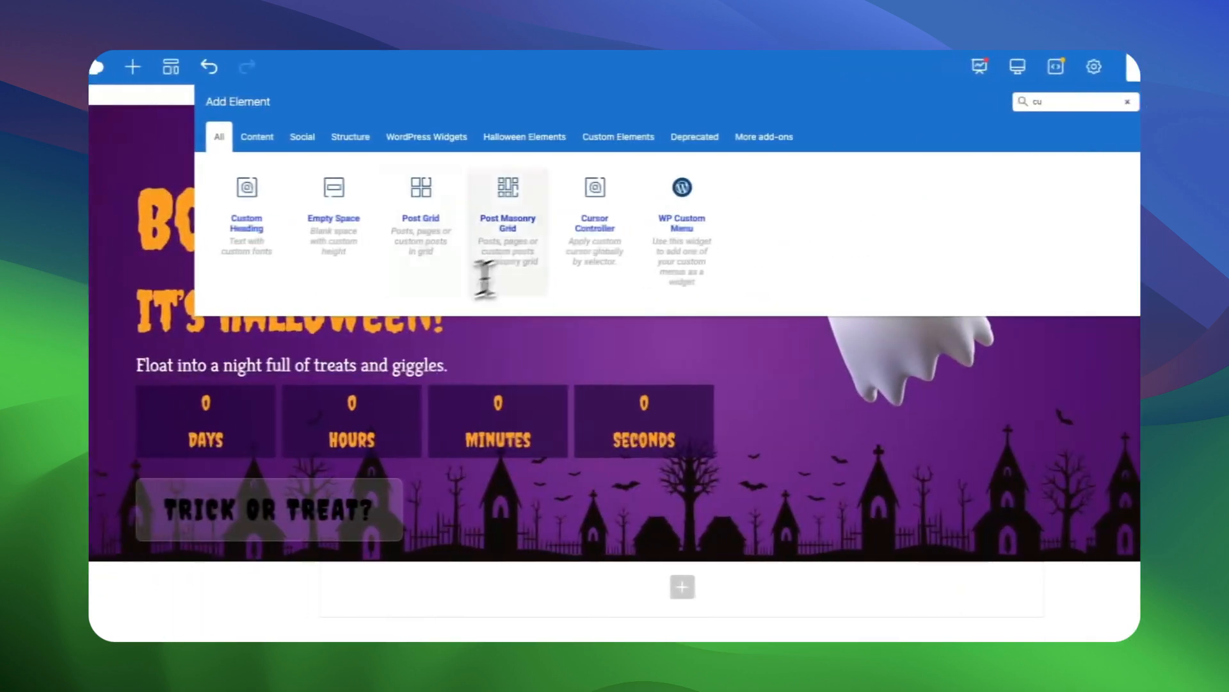
pyautogui.click(611, 246)
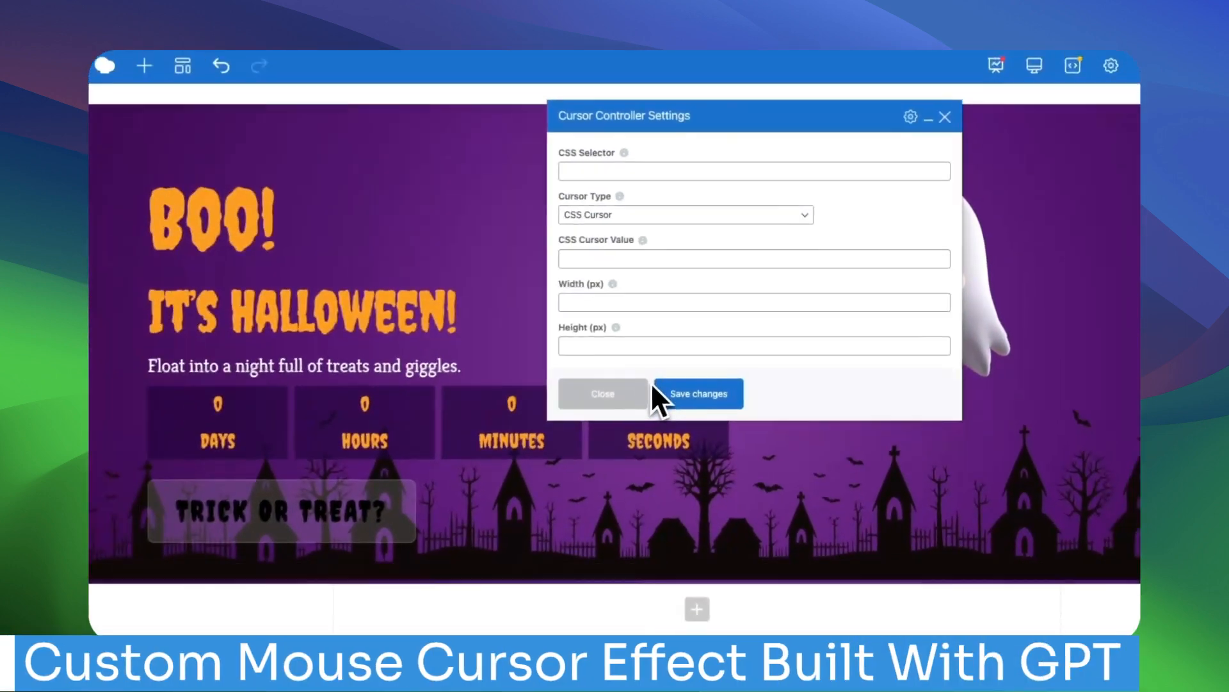
# Set the Cursor Controller's CSS selector to ghost-mouse and its cursor type to Image, using the ghost picture.
pyautogui.click(627, 171)
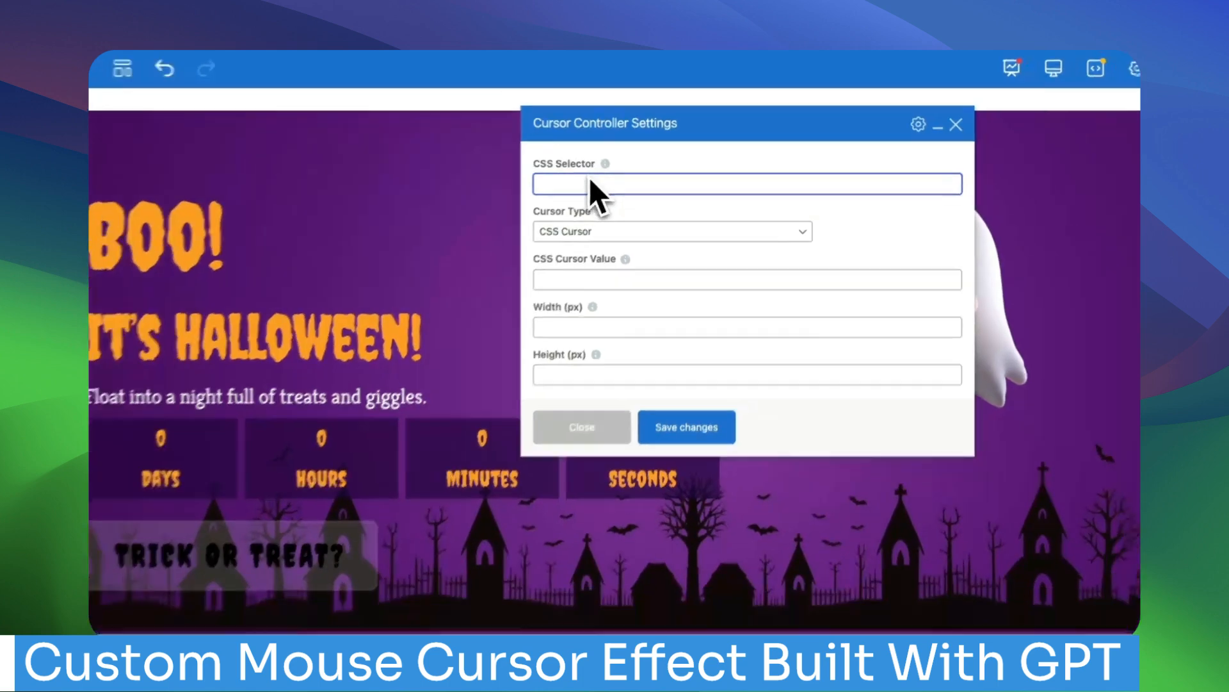
pyautogui.write('gho')
pyautogui.write('st')
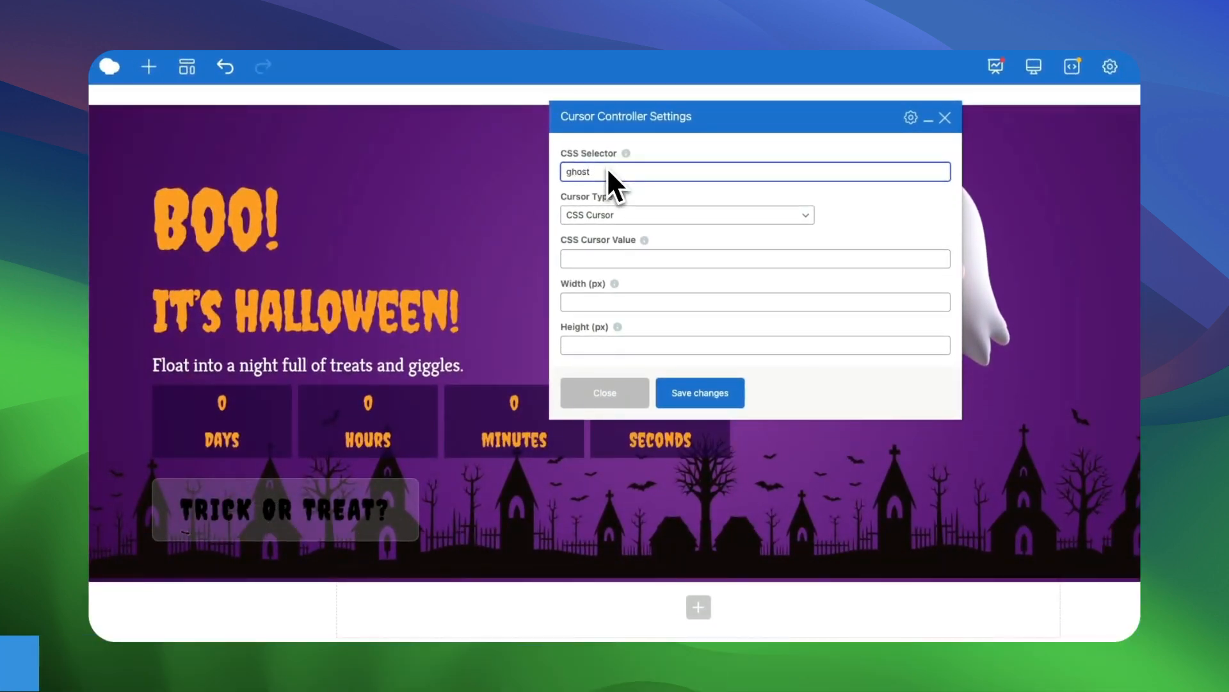
pyautogui.write('-mouse')
pyautogui.click(688, 214)
pyautogui.click(640, 228)
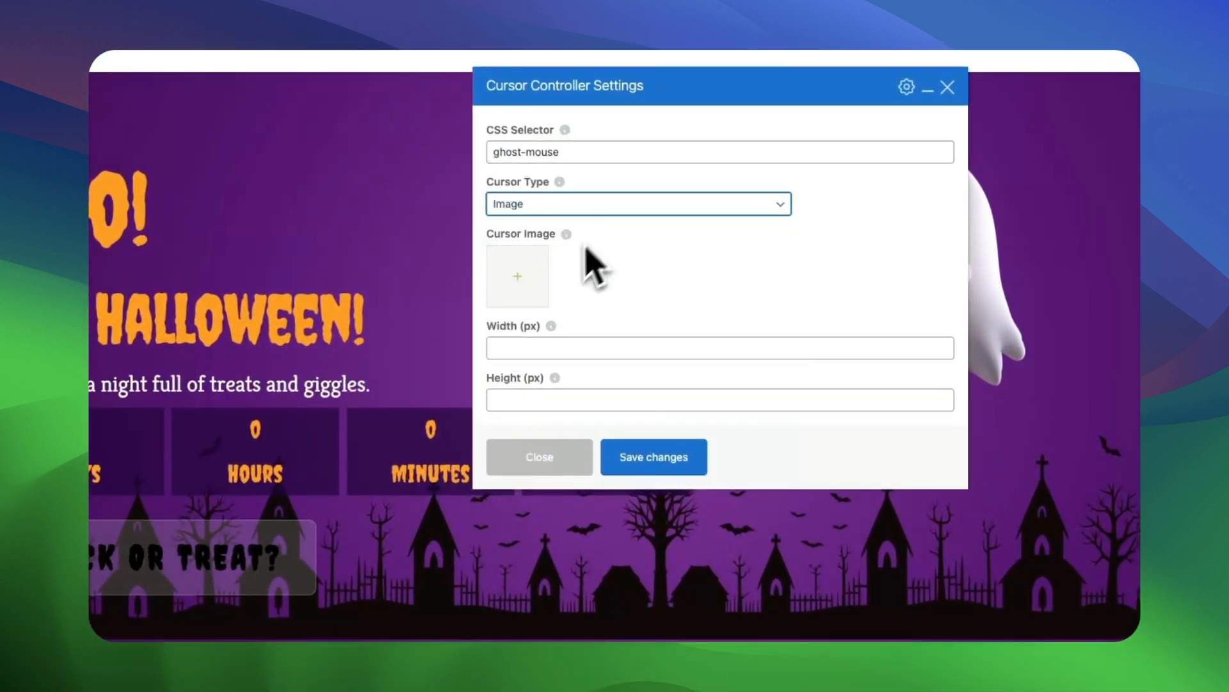
pyautogui.click(518, 276)
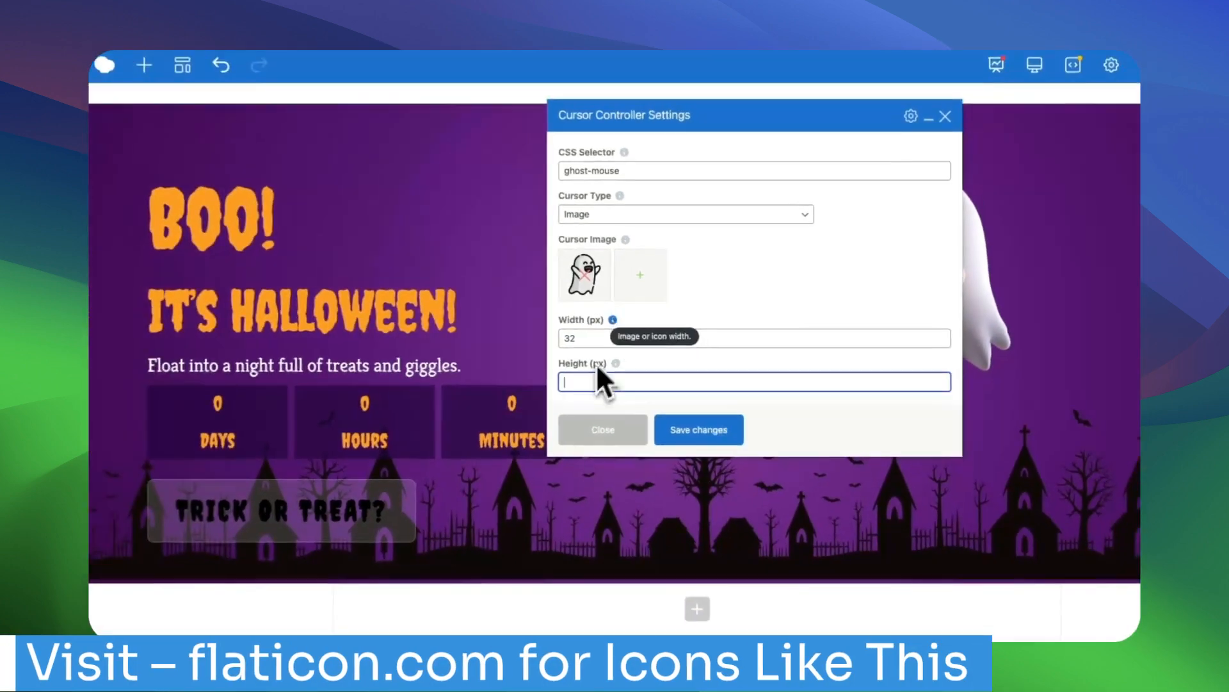
# Set the ghost cursor image's height to 32 px, save the Cursor Controller and copy its CSS selector ghost-mouse.
pyautogui.write('32')
pyautogui.click(669, 448)
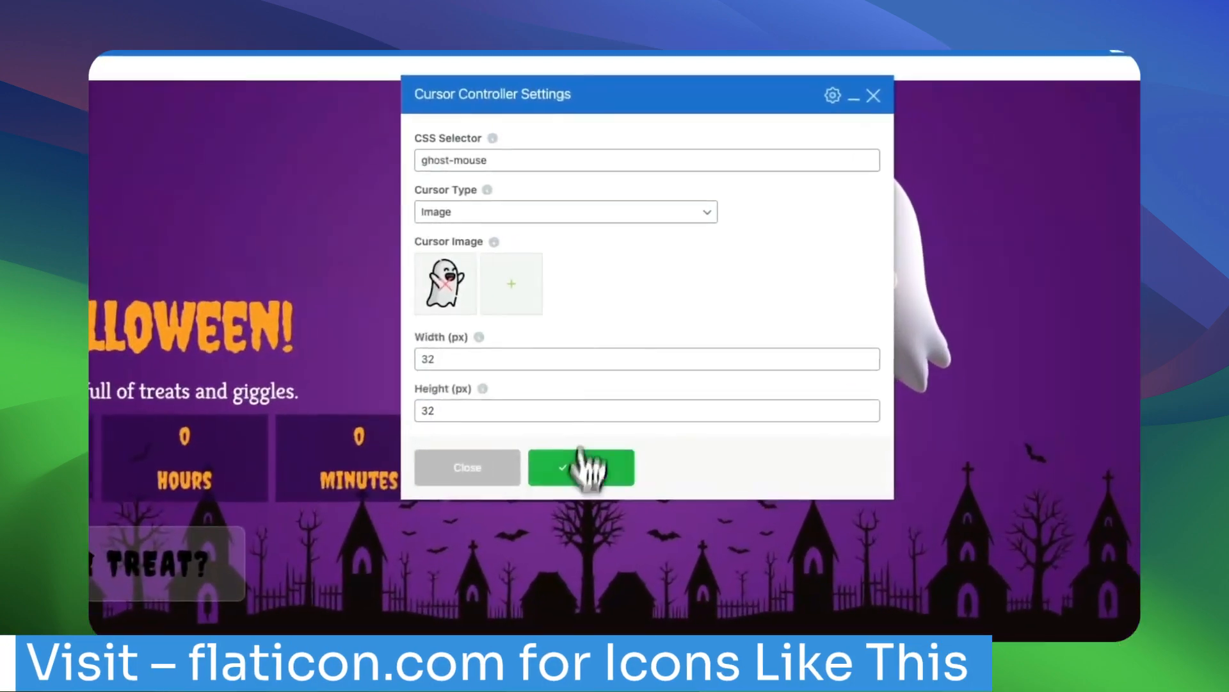
pyautogui.moveTo(418, 160); pyautogui.dragTo(497, 164)
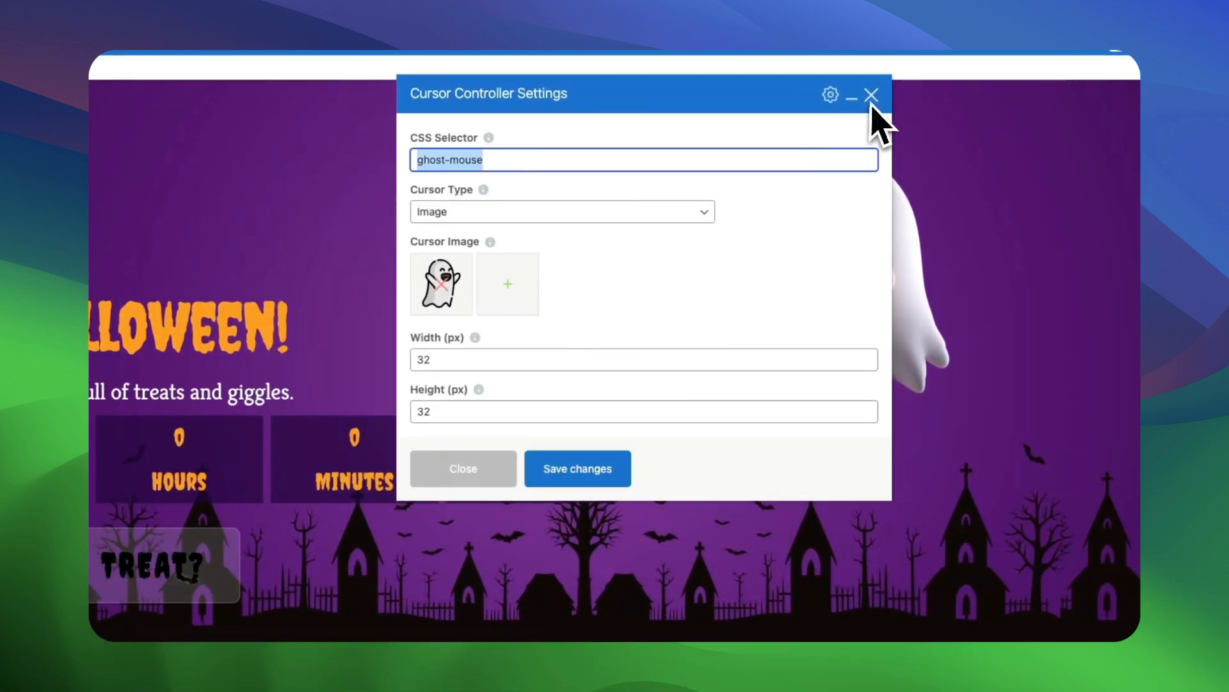
pyautogui.click(566, 472)
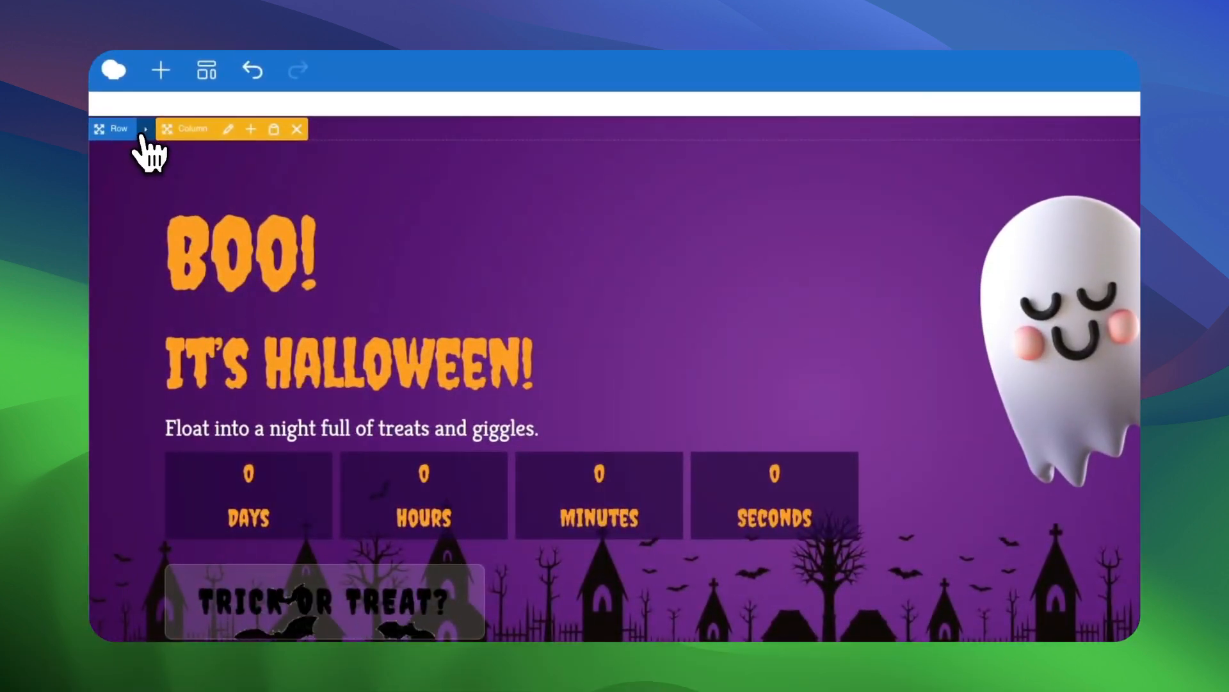
# Give the Halloween banner row the extra class name ghost-mouse, save the row and update the page.
pyautogui.click(148, 129)
pyautogui.scroll(-10, 634, 448)
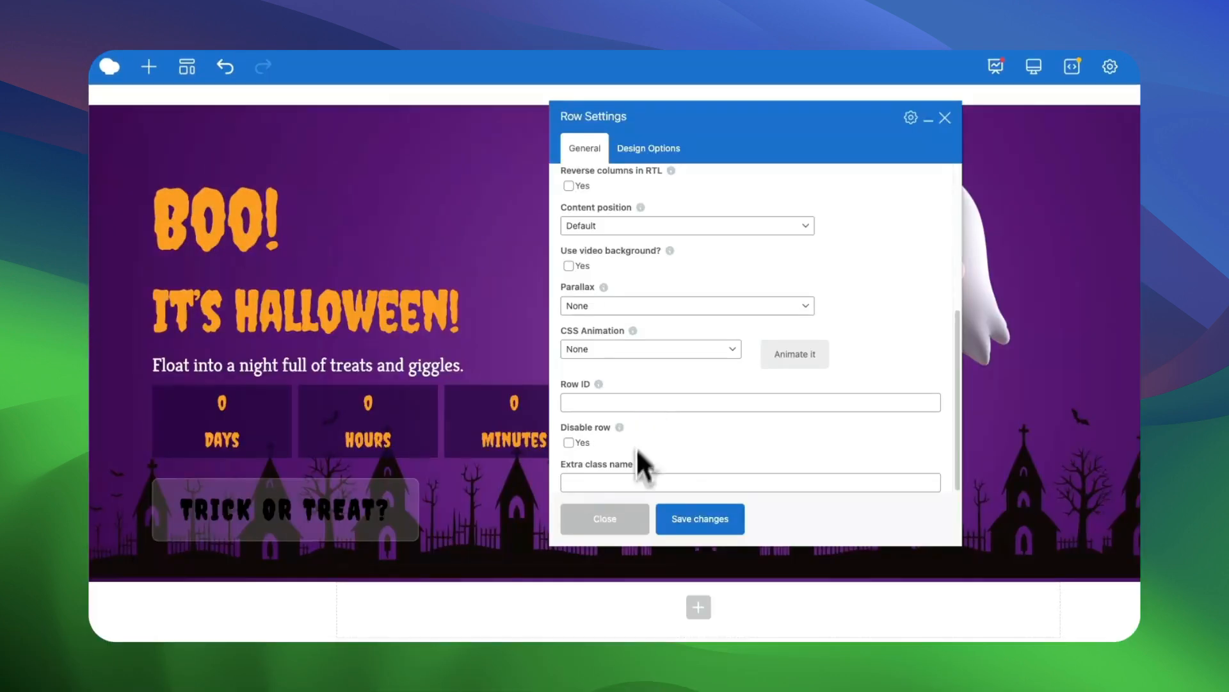
pyautogui.click(641, 483)
pyautogui.write('ghost-mouse')
pyautogui.click(555, 551)
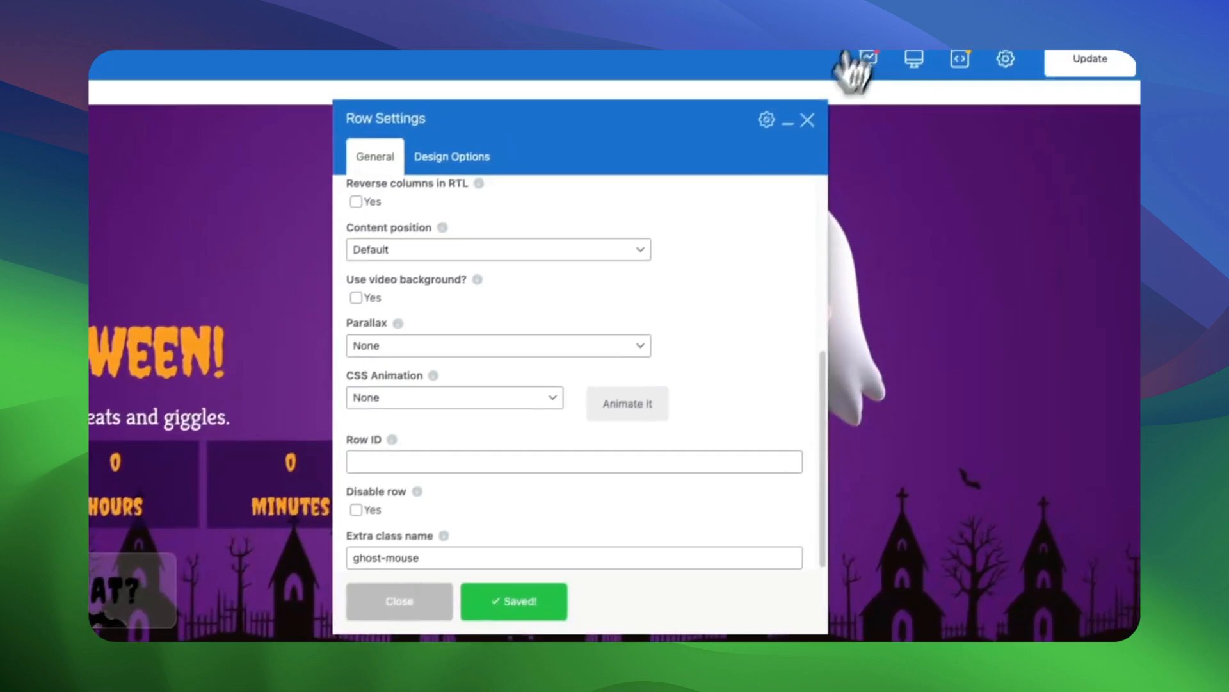
pyautogui.click(808, 120)
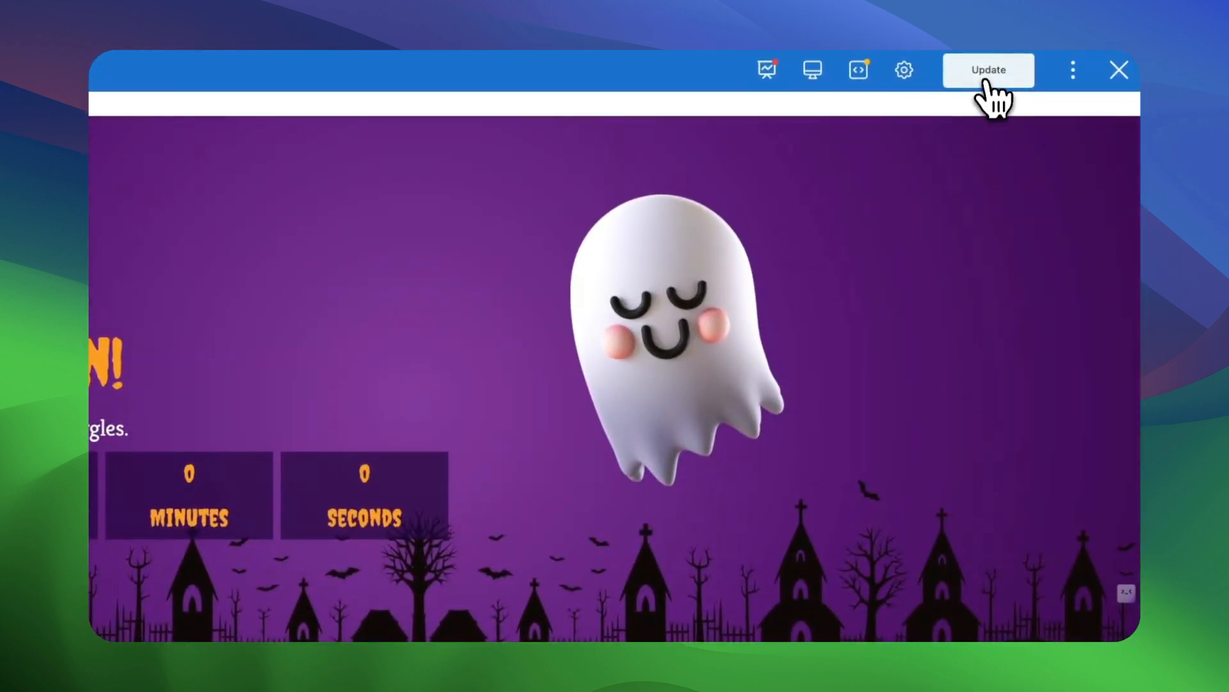
pyautogui.click(986, 82)
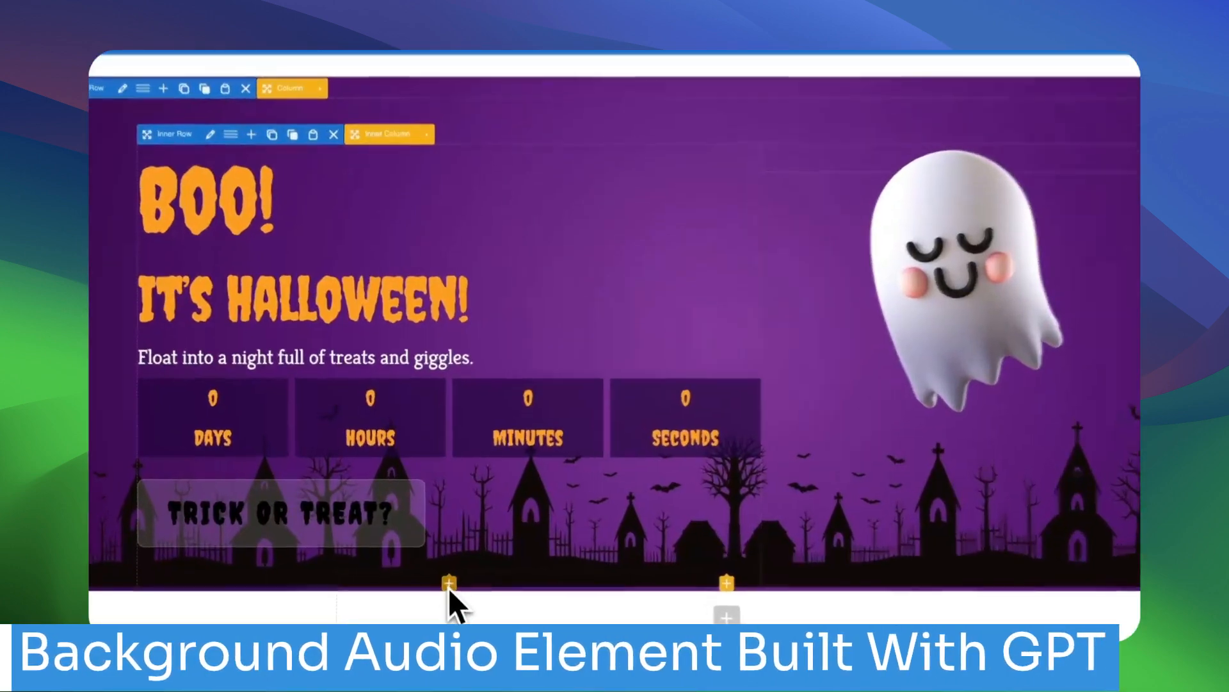
# Search the elements for "au" and add a Background Audio Player element to the page.
pyautogui.click(449, 582)
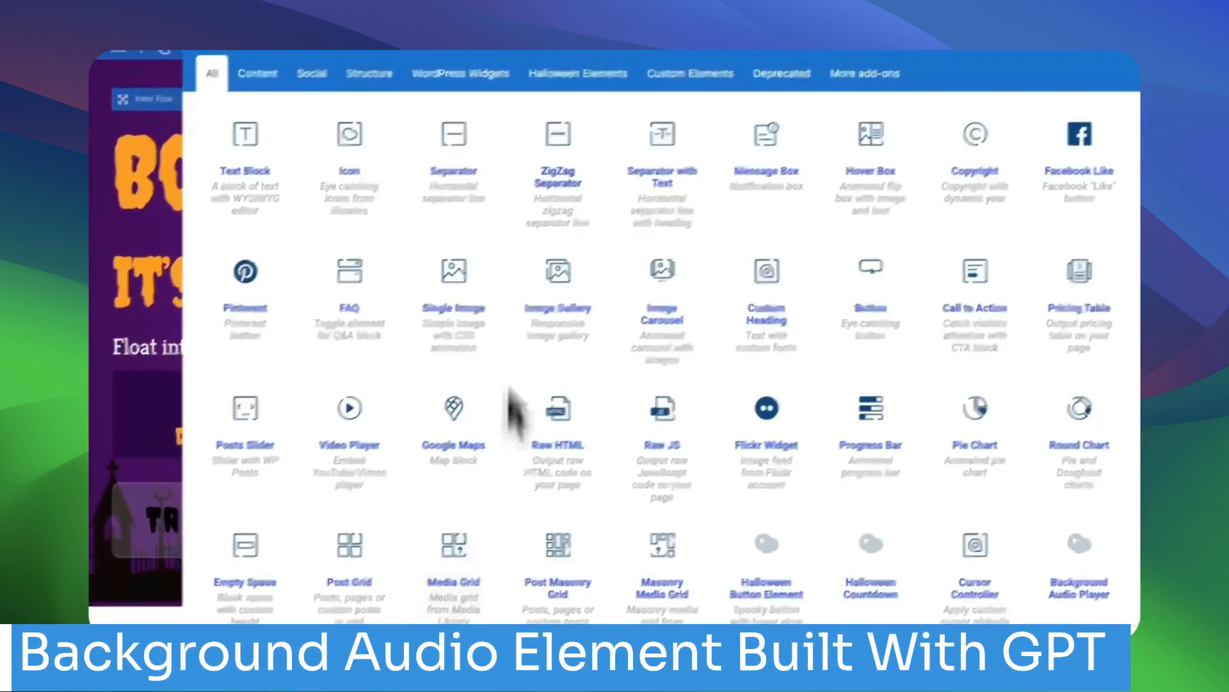
pyautogui.write('au')
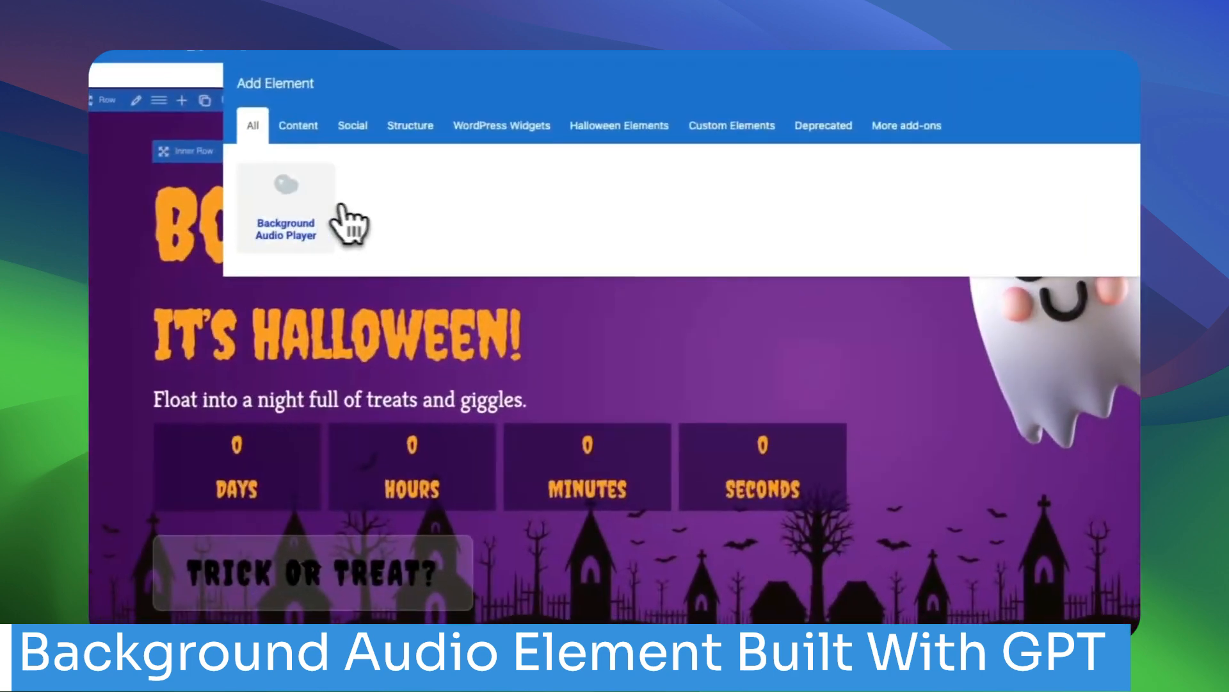
pyautogui.click(111, 242)
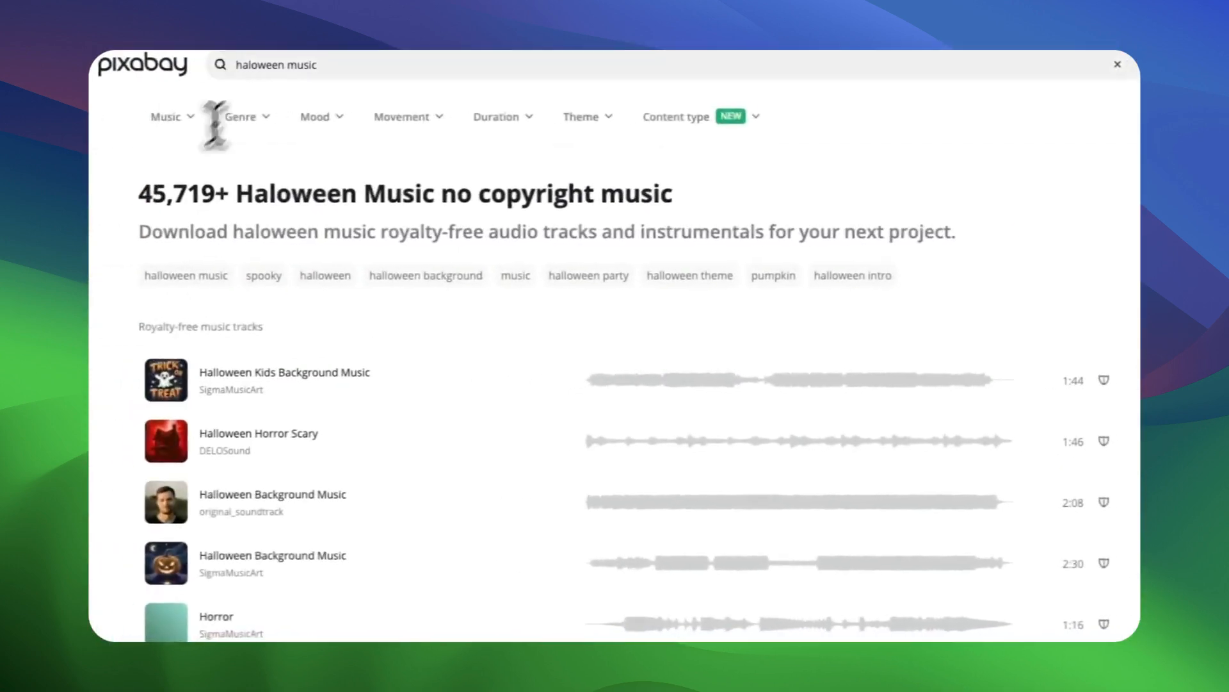
pyautogui.click(314, 64)
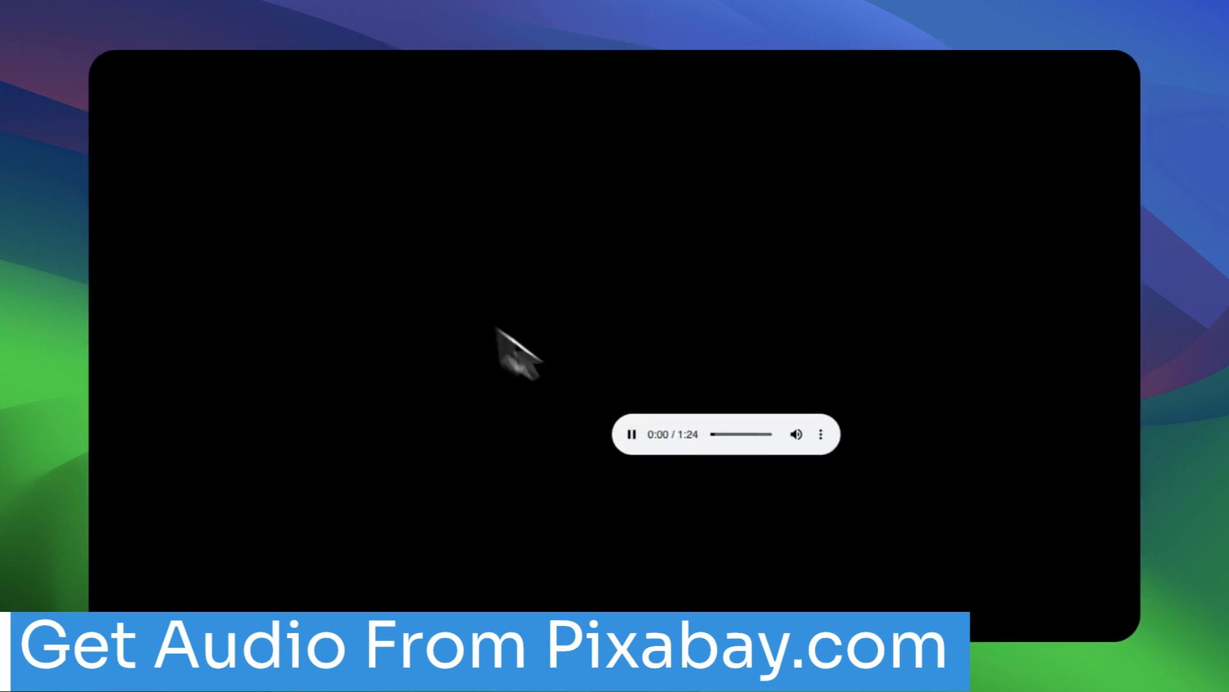
pyautogui.press('space')
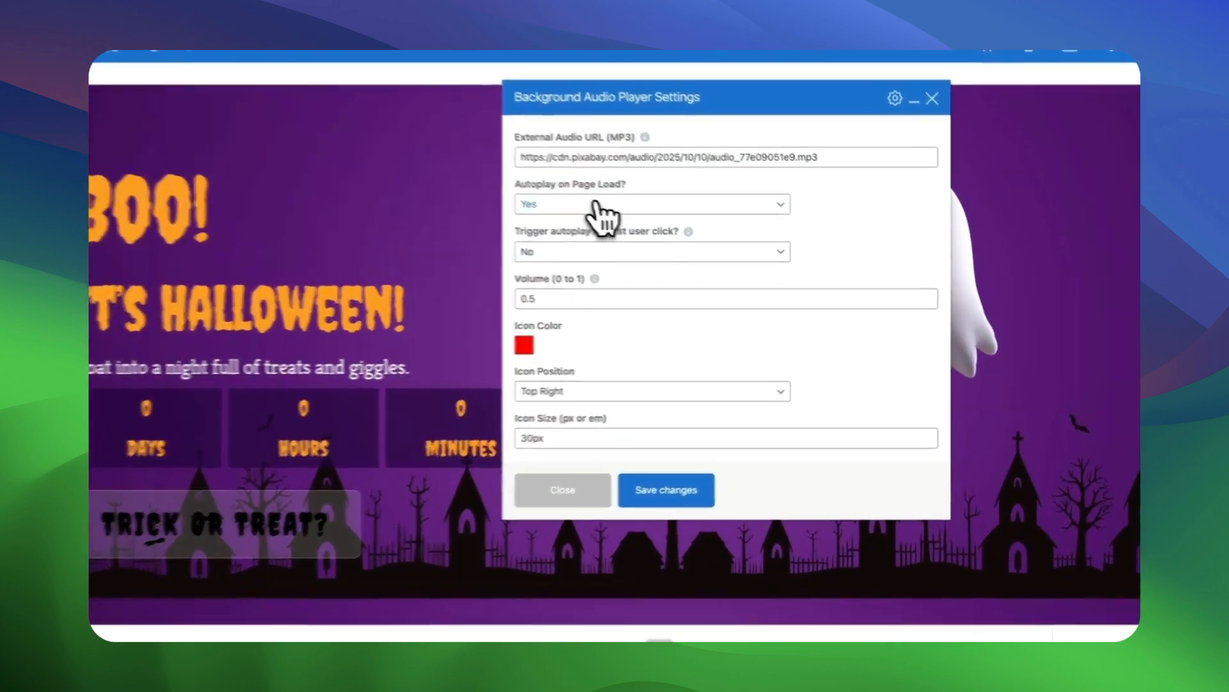
pyautogui.click(629, 216)
pyautogui.click(847, 222)
pyautogui.click(612, 263)
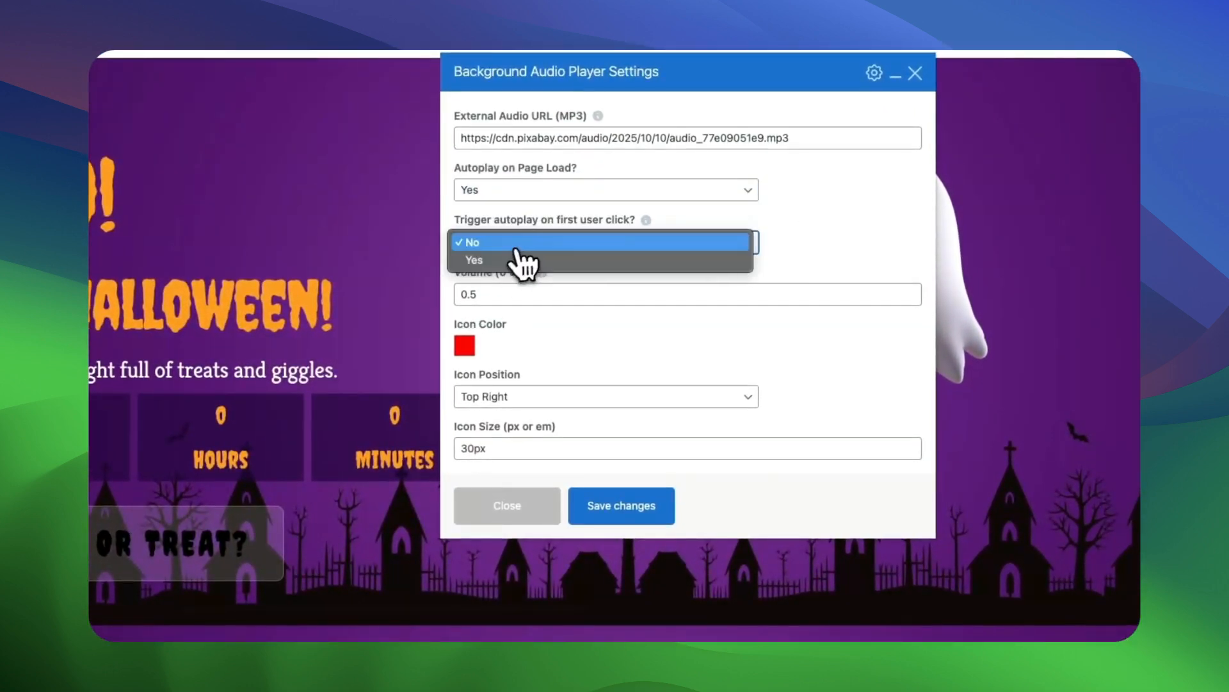
pyautogui.click(502, 260)
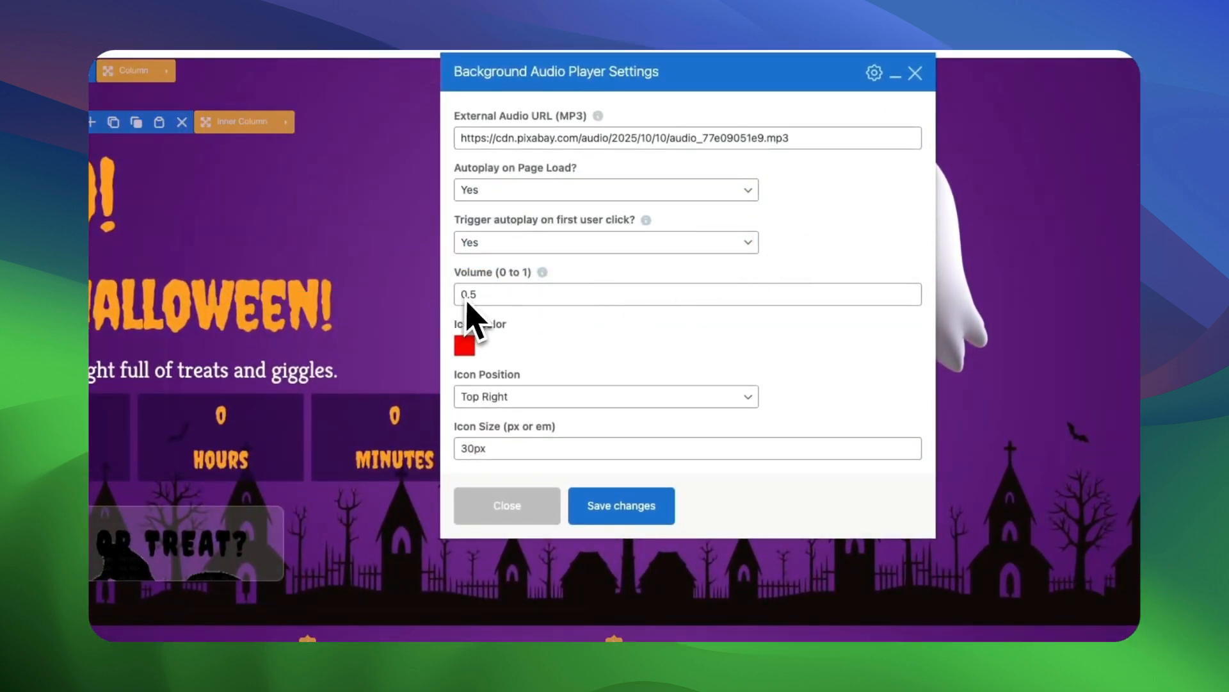
# Set the audio player's icon color to white #FFFFFF, keep its Top Right position, save the element and update the page.
pyautogui.click(464, 347)
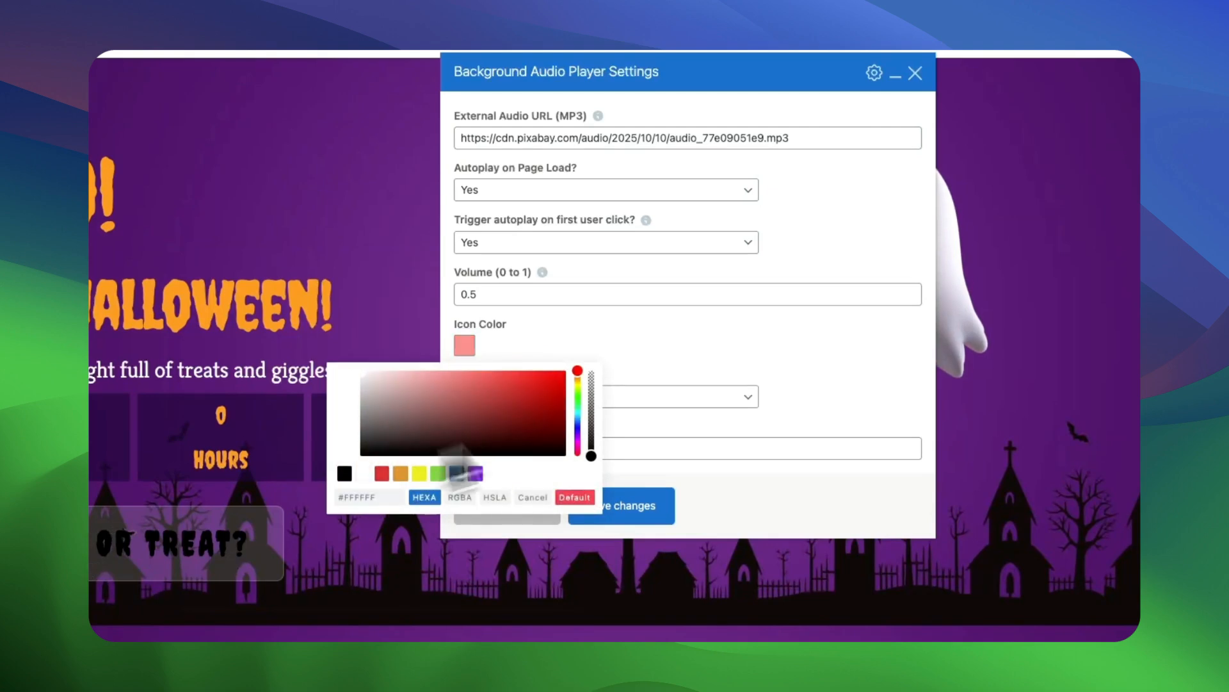
pyautogui.click(728, 343)
pyautogui.click(550, 403)
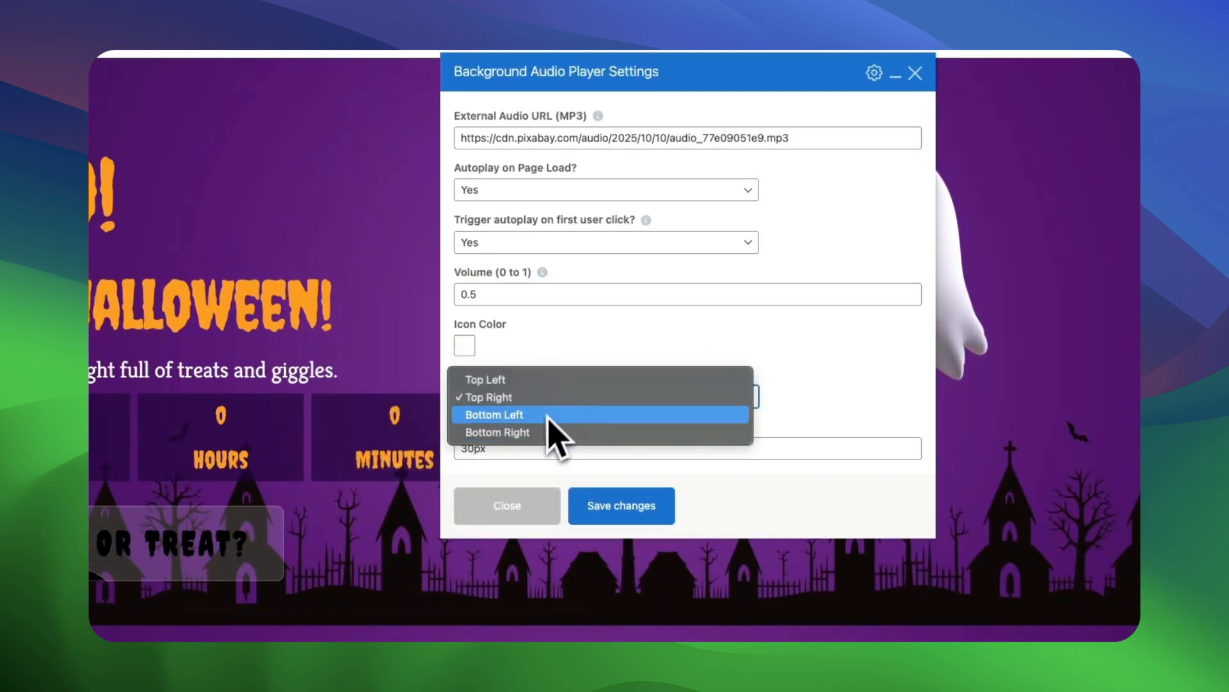
pyautogui.click(539, 403)
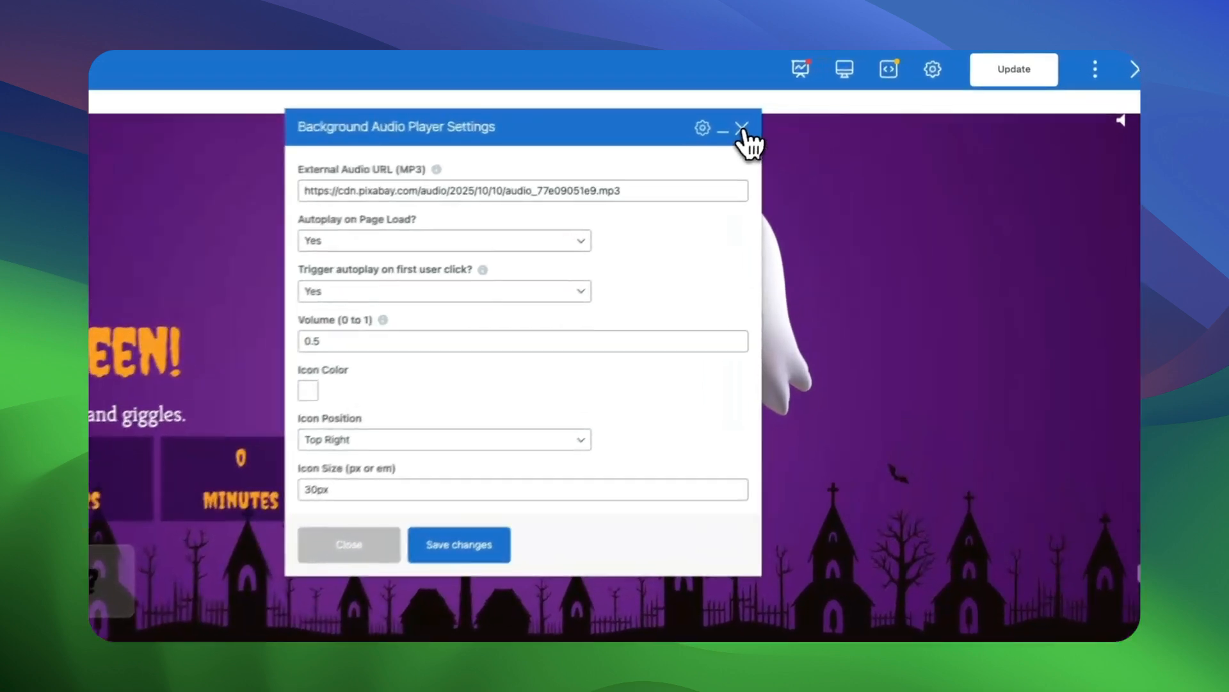
pyautogui.click(779, 118)
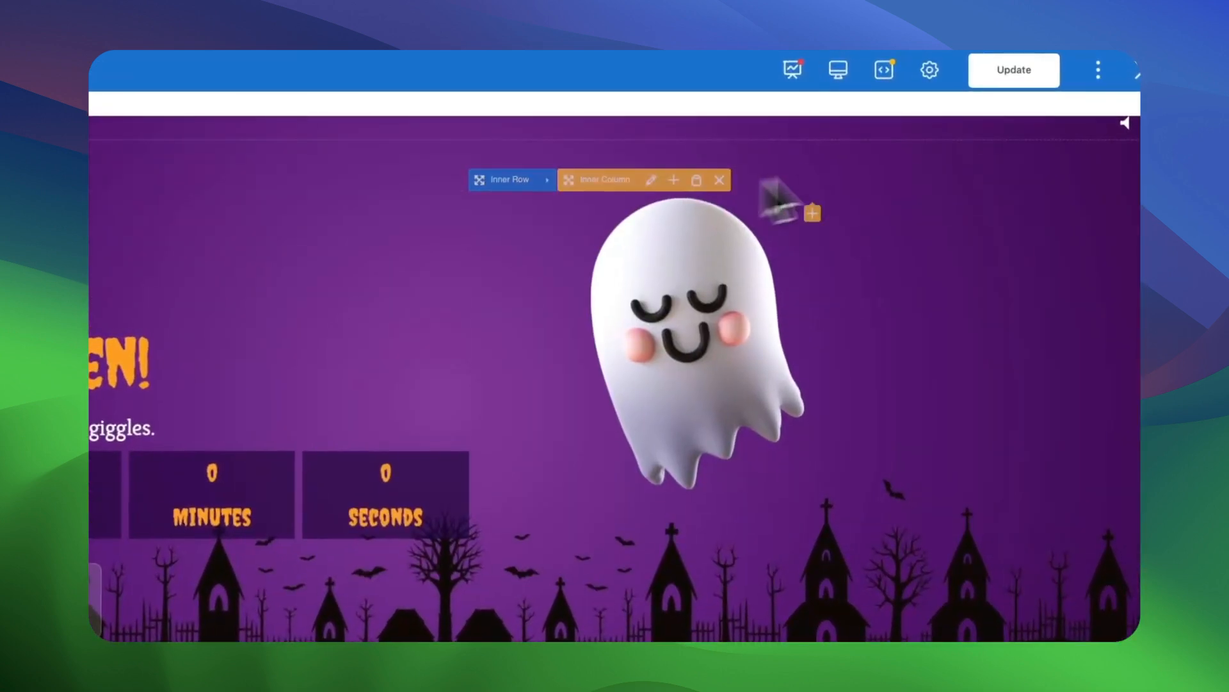
pyautogui.click(1008, 74)
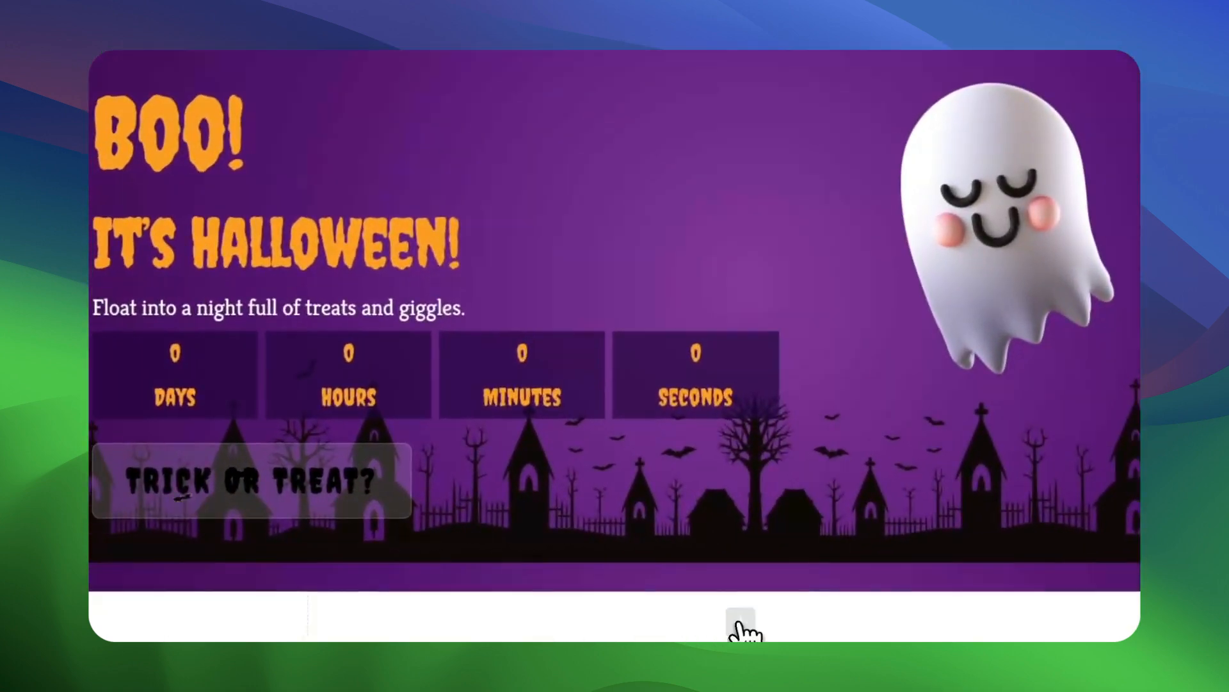
# Stretch the empty row below the Halloween banner across the page width in its row settings.
pyautogui.click(527, 609)
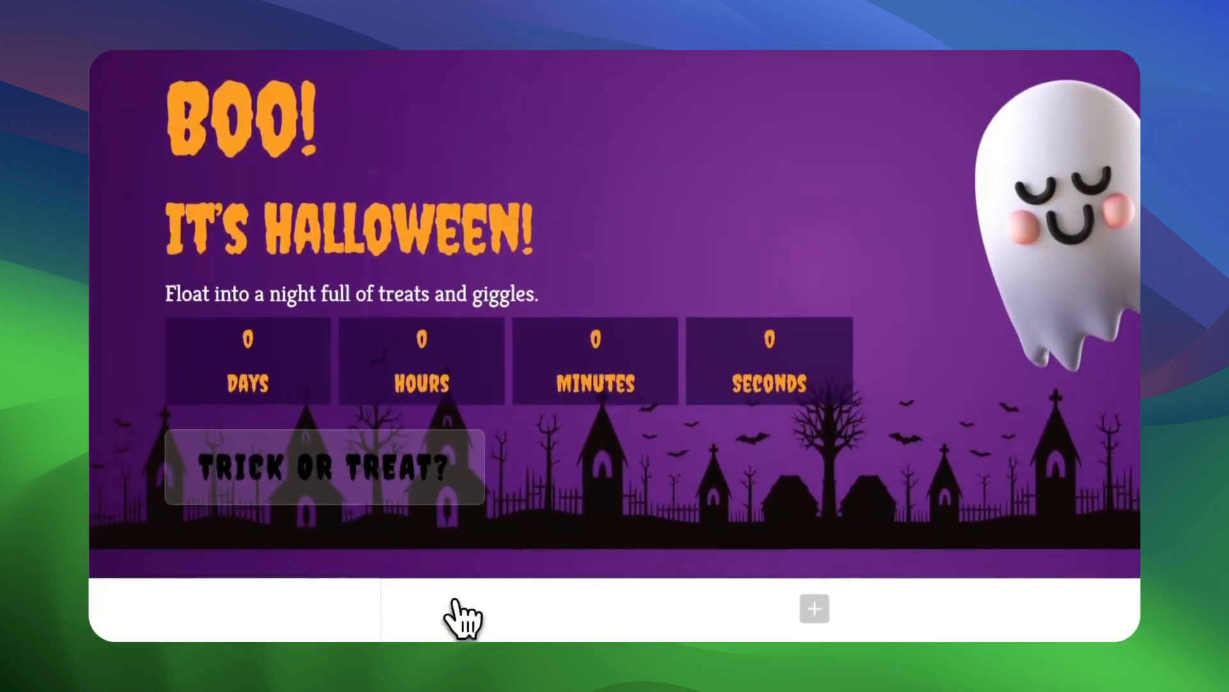
pyautogui.click(441, 620)
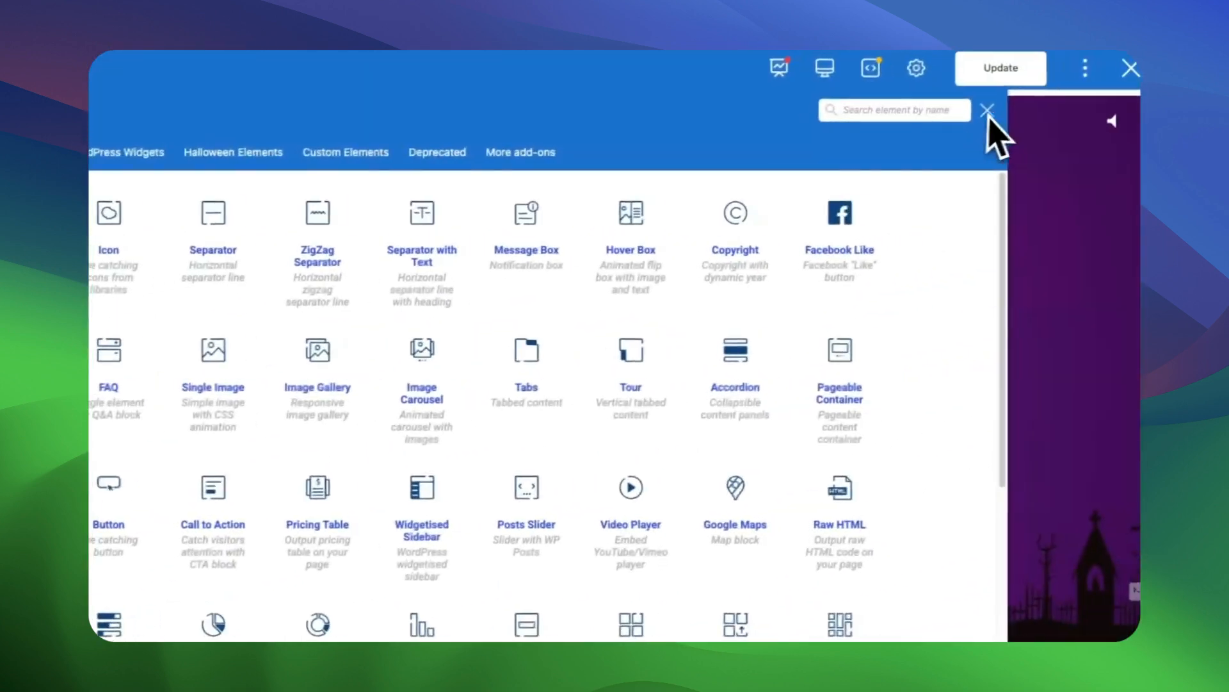
pyautogui.click(988, 113)
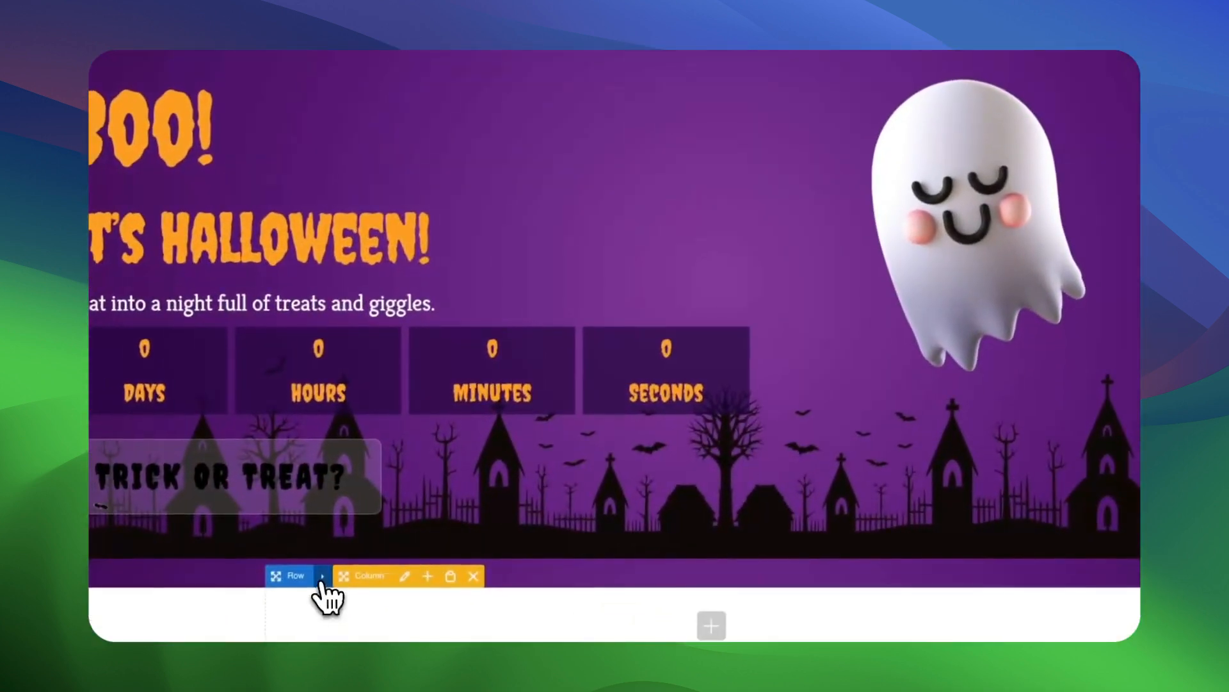
pyautogui.click(327, 576)
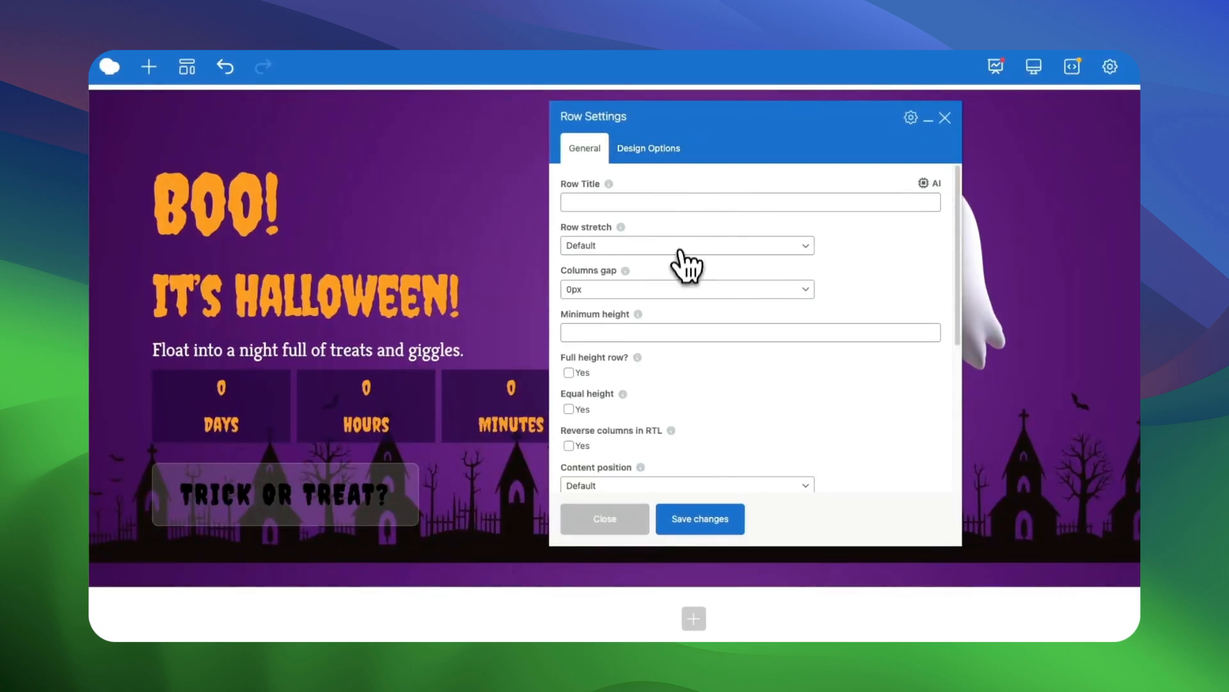
pyautogui.click(680, 250)
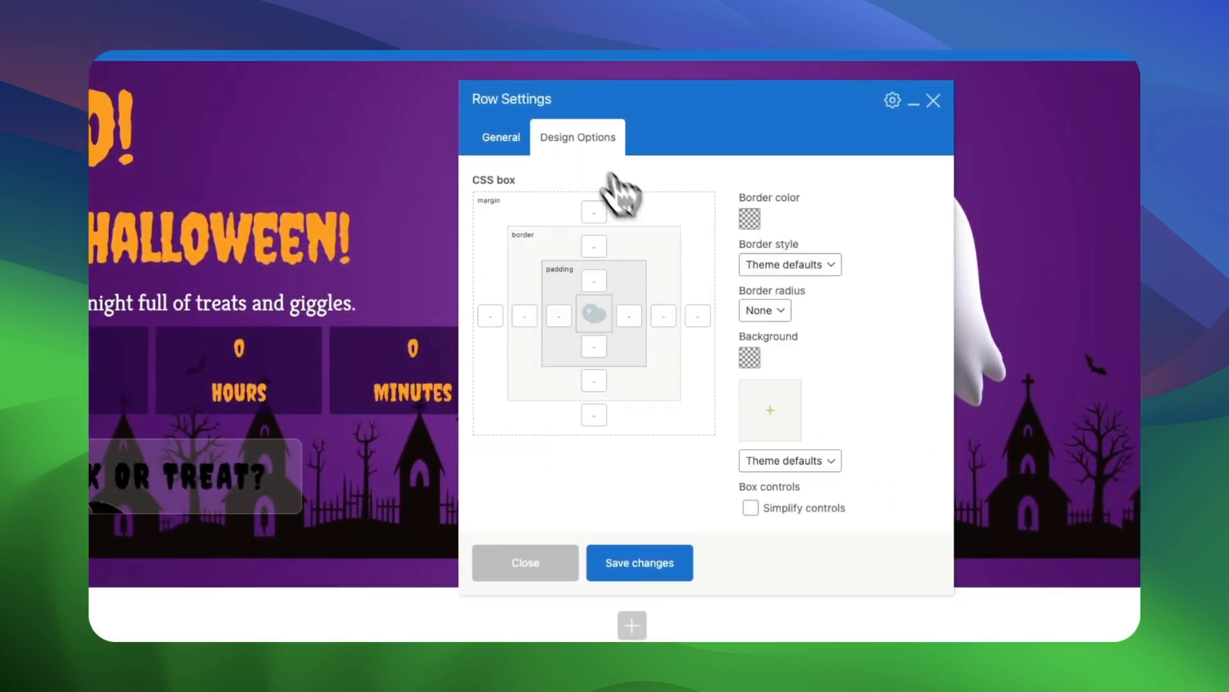
# Use a dark Waves shape from shapedivider.app, with its height slightly reduced, as the empty row's background image and save the row.
pyautogui.click(777, 405)
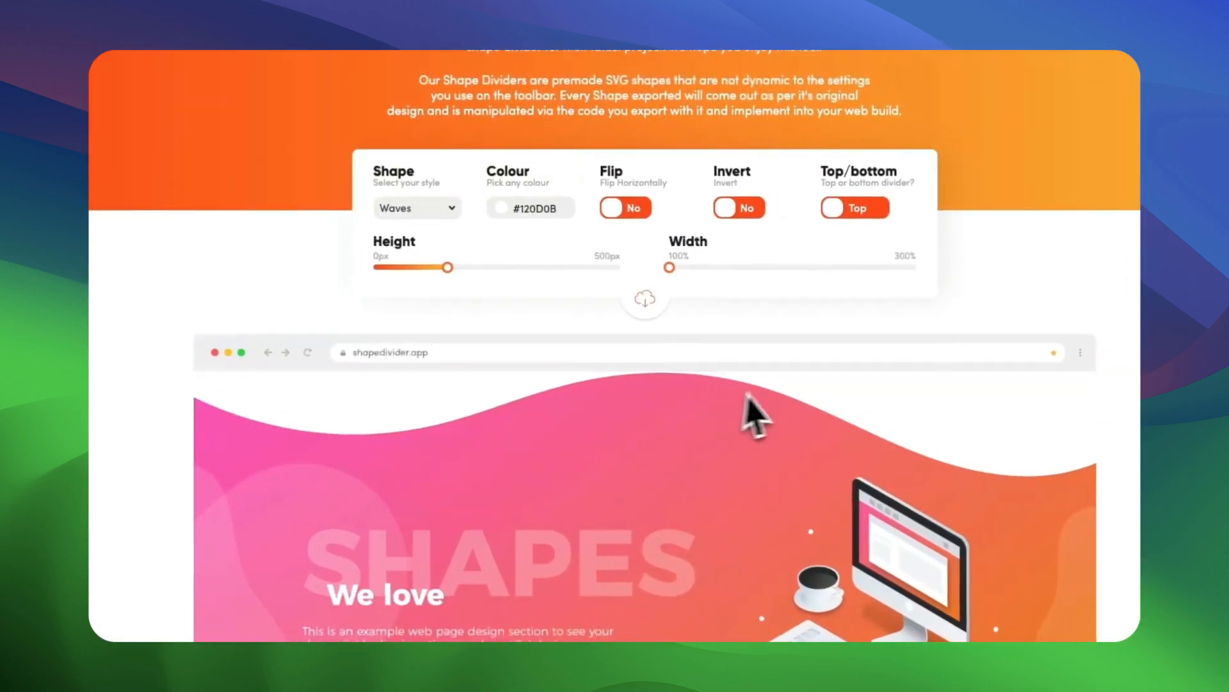
pyautogui.moveTo(440, 268); pyautogui.dragTo(429, 267)
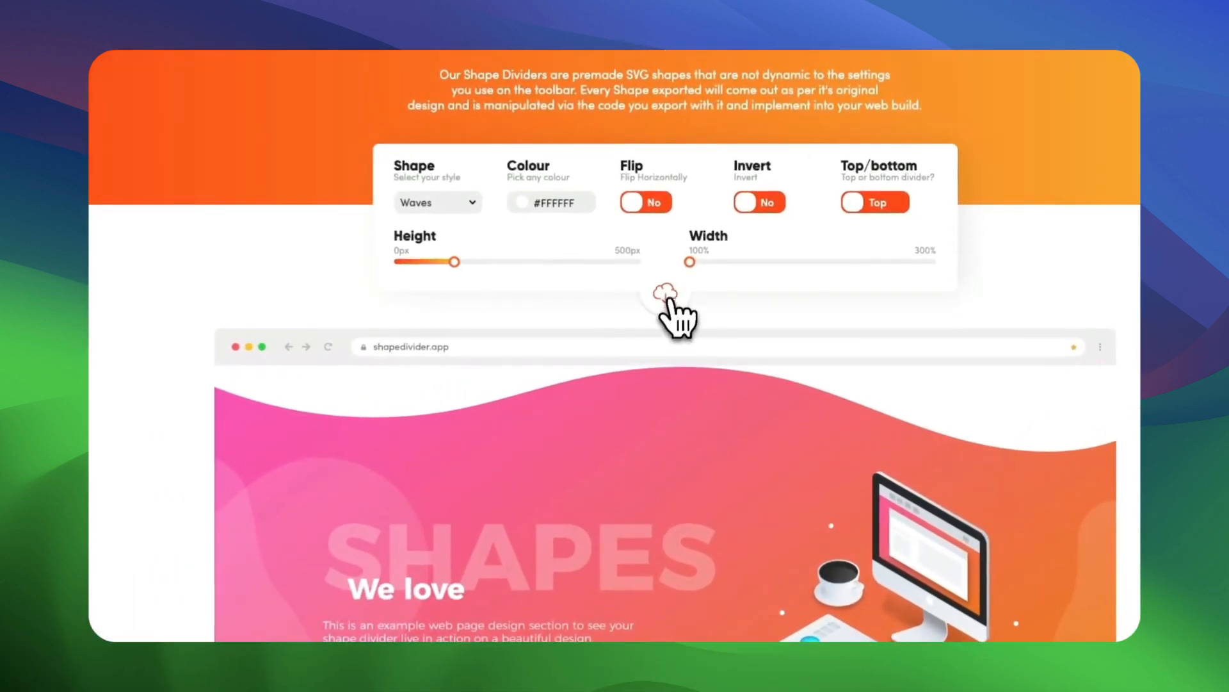
pyautogui.click(677, 295)
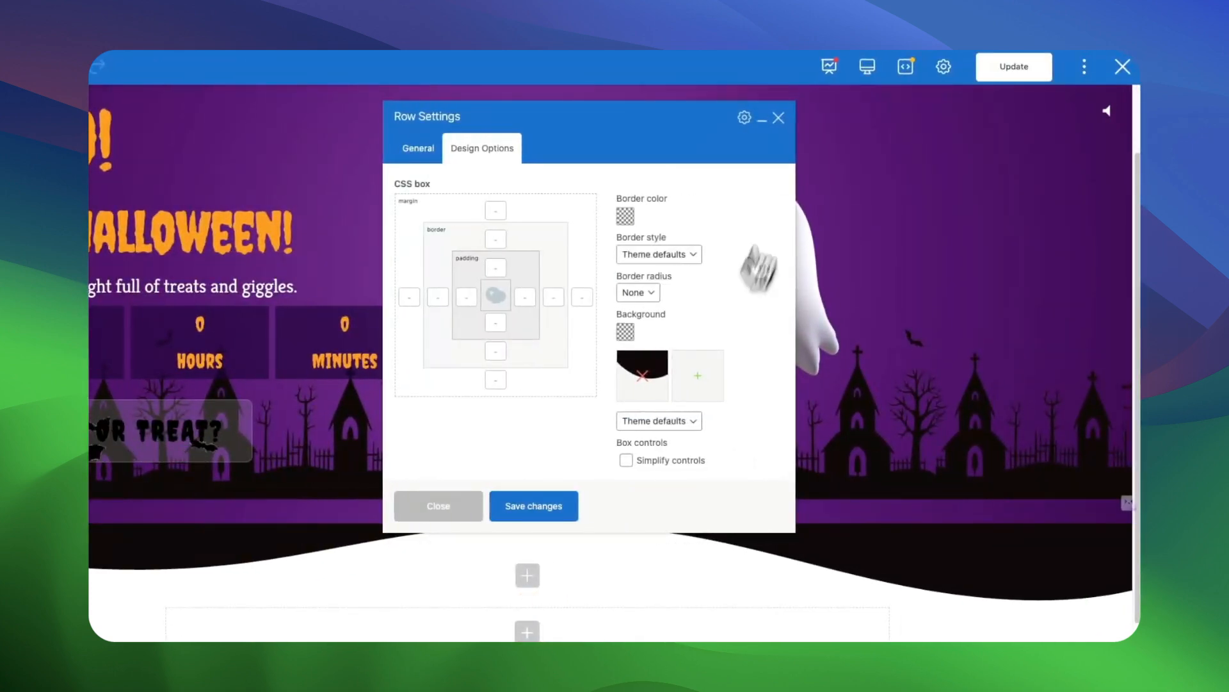
pyautogui.click(779, 117)
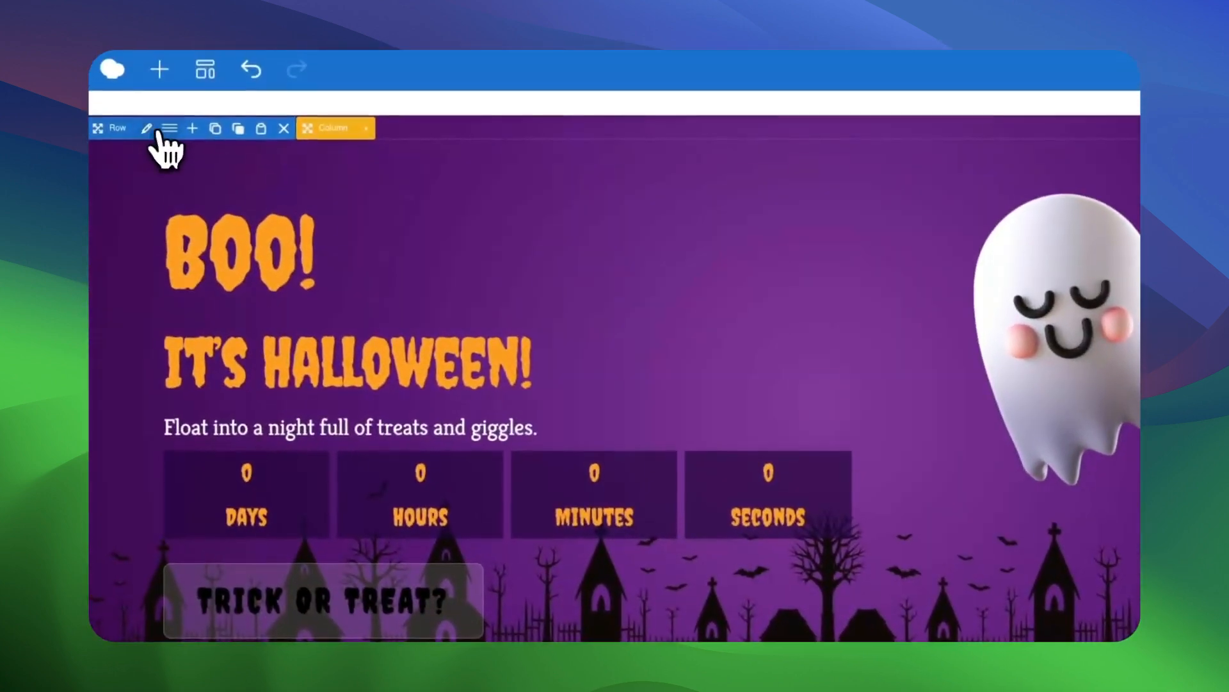
# Set the Halloween banner row's background image to Cover, save the row and update the page.
pyautogui.click(153, 130)
pyautogui.click(576, 127)
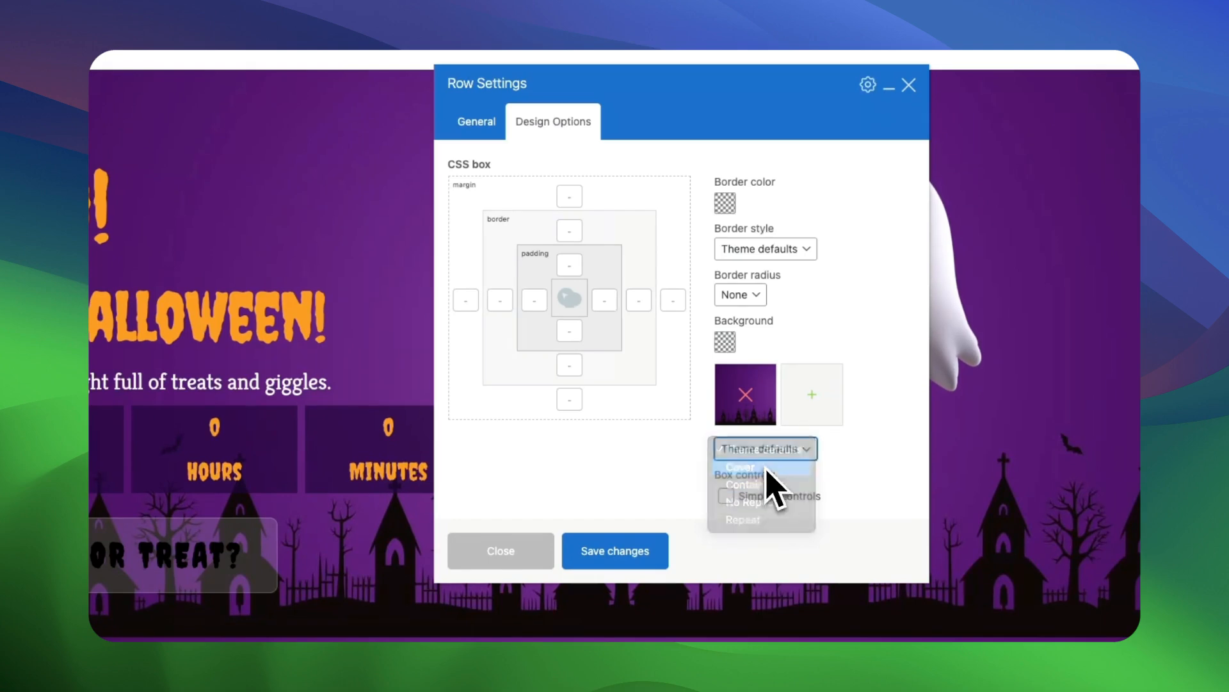
pyautogui.click(767, 469)
pyautogui.click(623, 552)
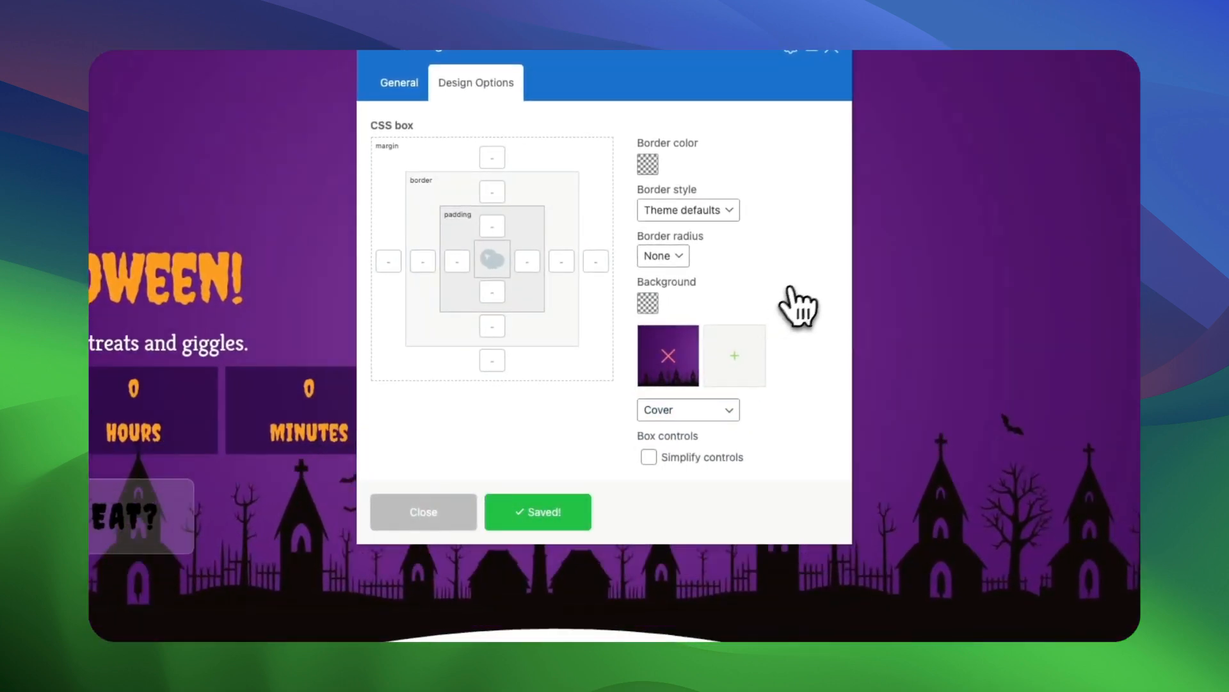
pyautogui.click(1011, 67)
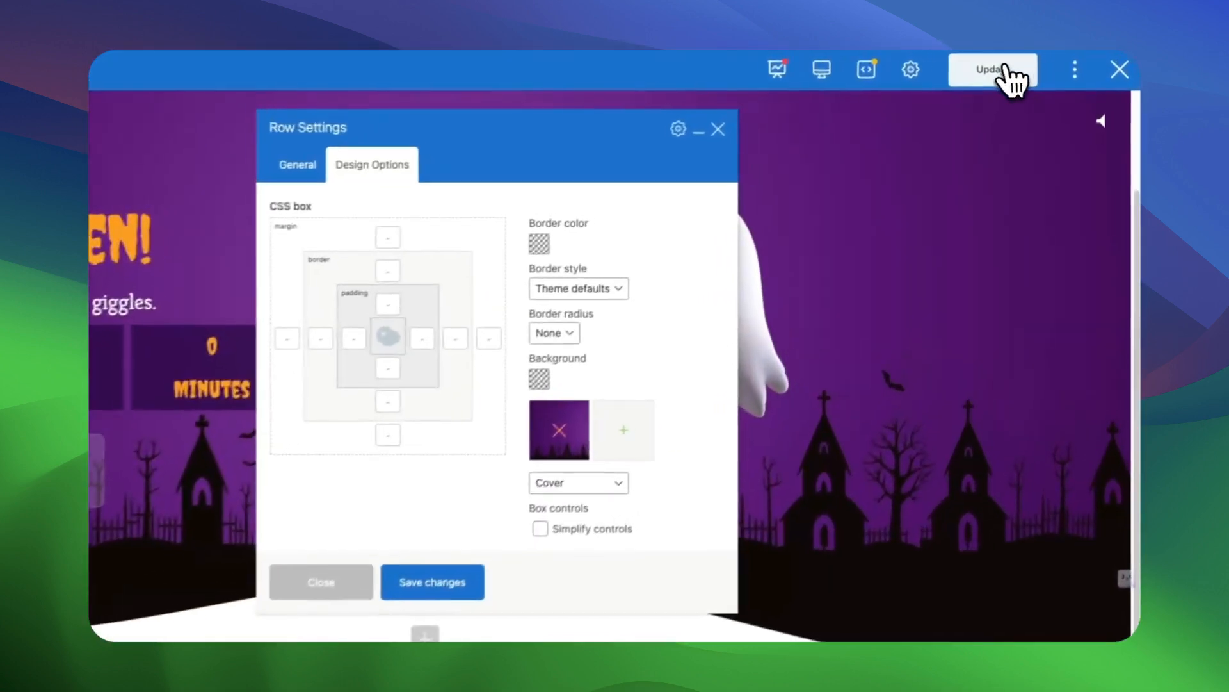
pyautogui.click(779, 118)
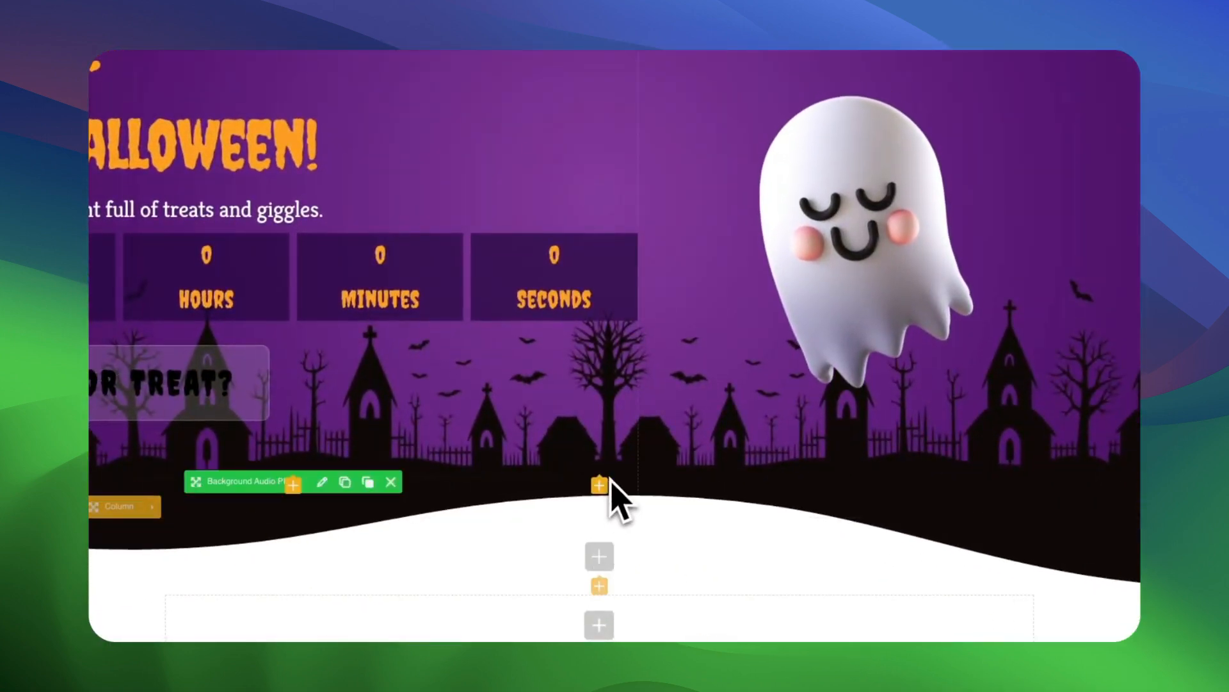
# Search the elements for "emp" and add an Empty Space element to the wave divider row.
pyautogui.click(602, 485)
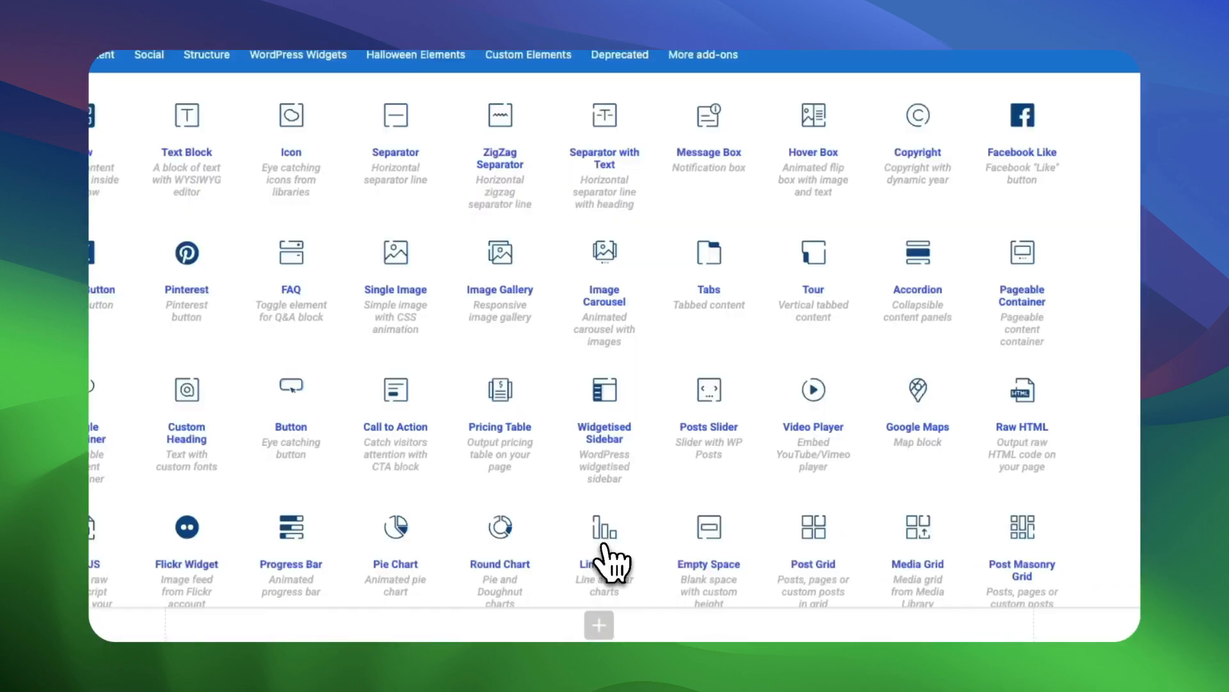
pyautogui.click(884, 114)
pyautogui.write('emp')
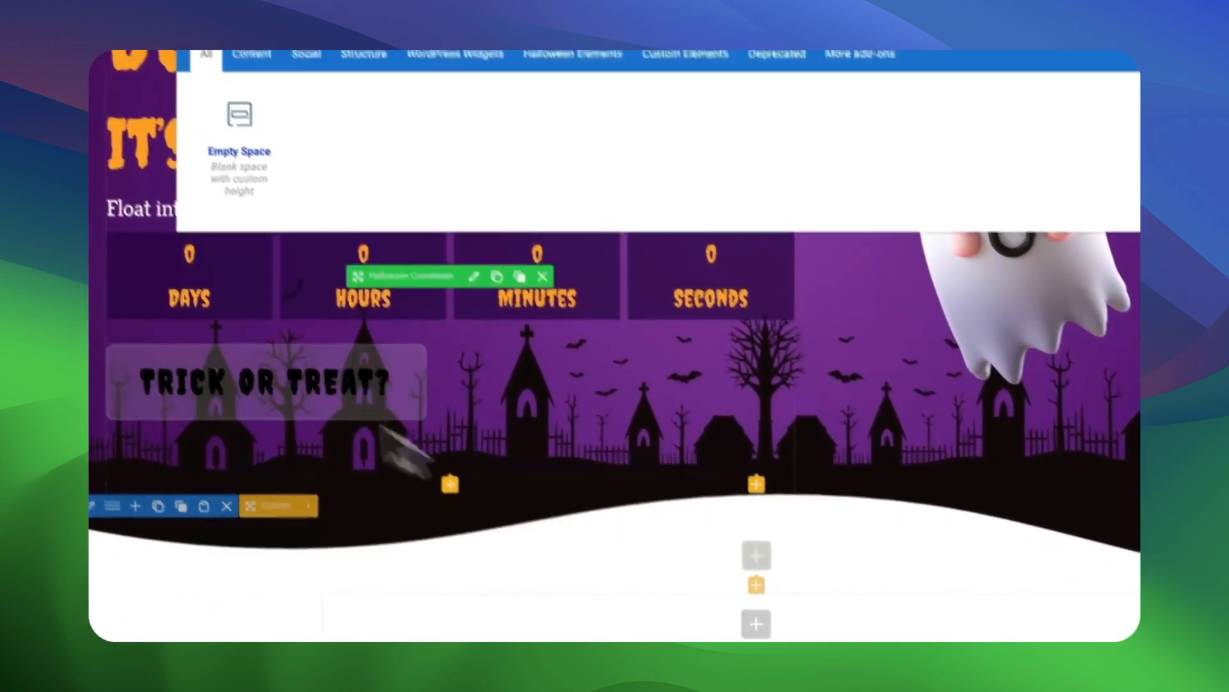
pyautogui.click(241, 135)
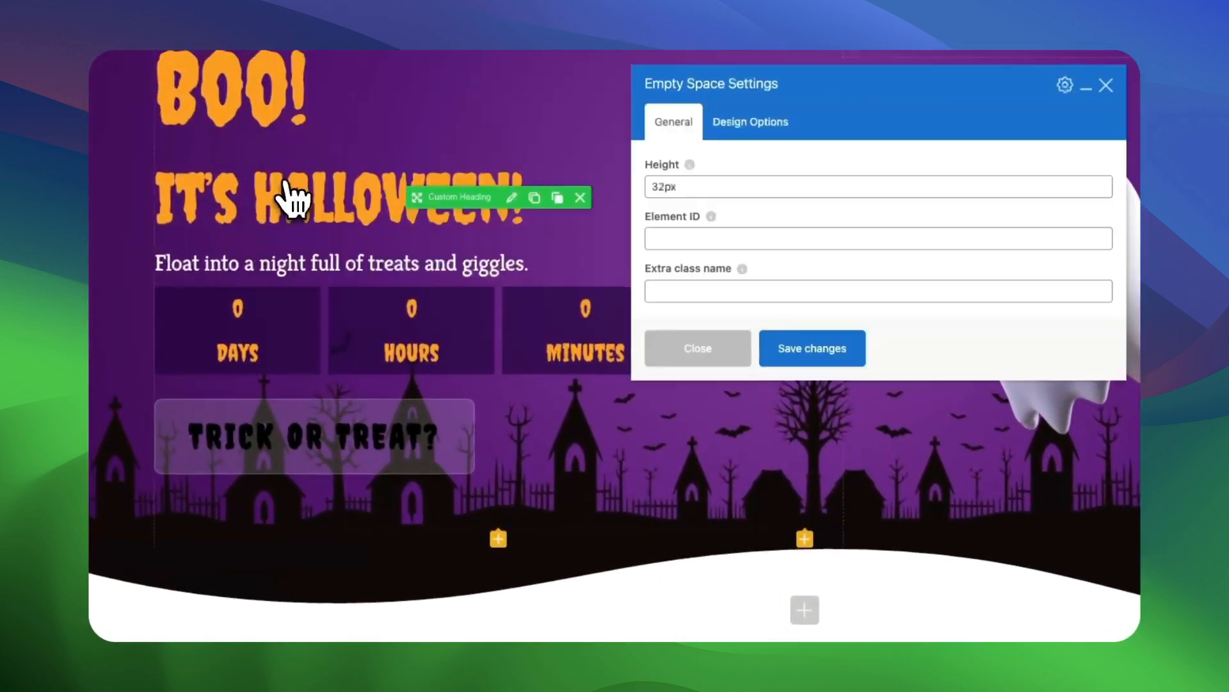
# Set the Empty Space element's height to 100px after trying 50px, and save it.
pyautogui.moveTo(502, 173); pyautogui.dragTo(448, 170)
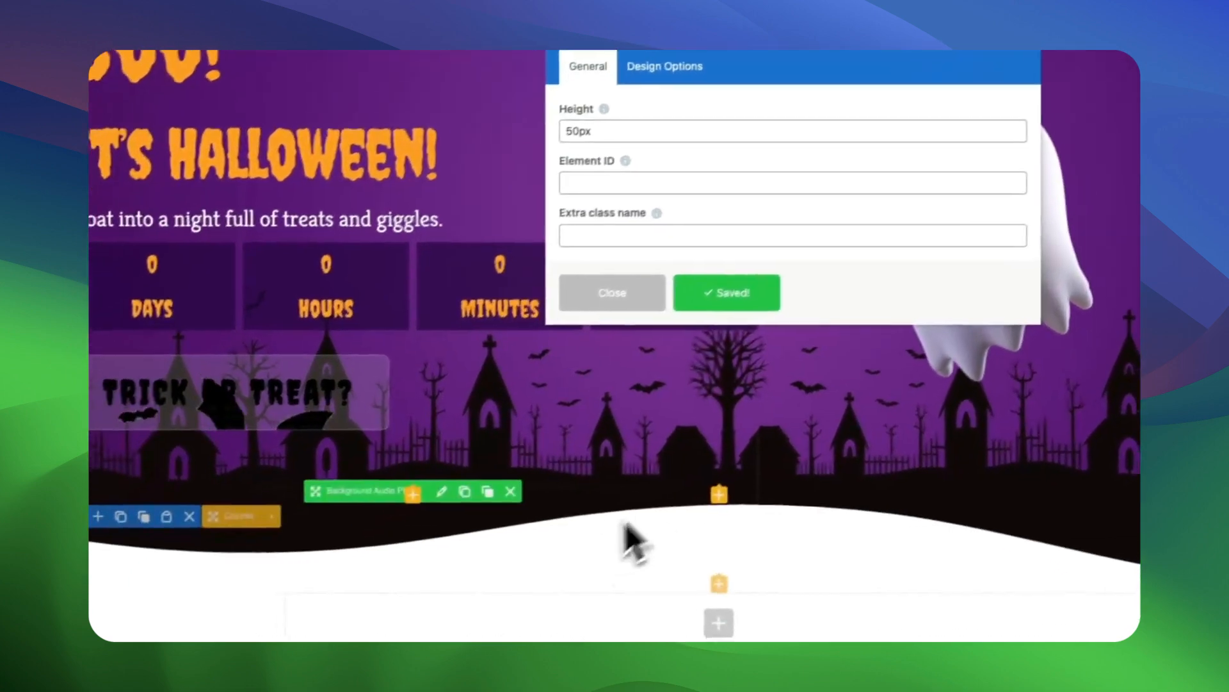
pyautogui.moveTo(584, 126); pyautogui.dragTo(570, 128)
pyautogui.write('10')
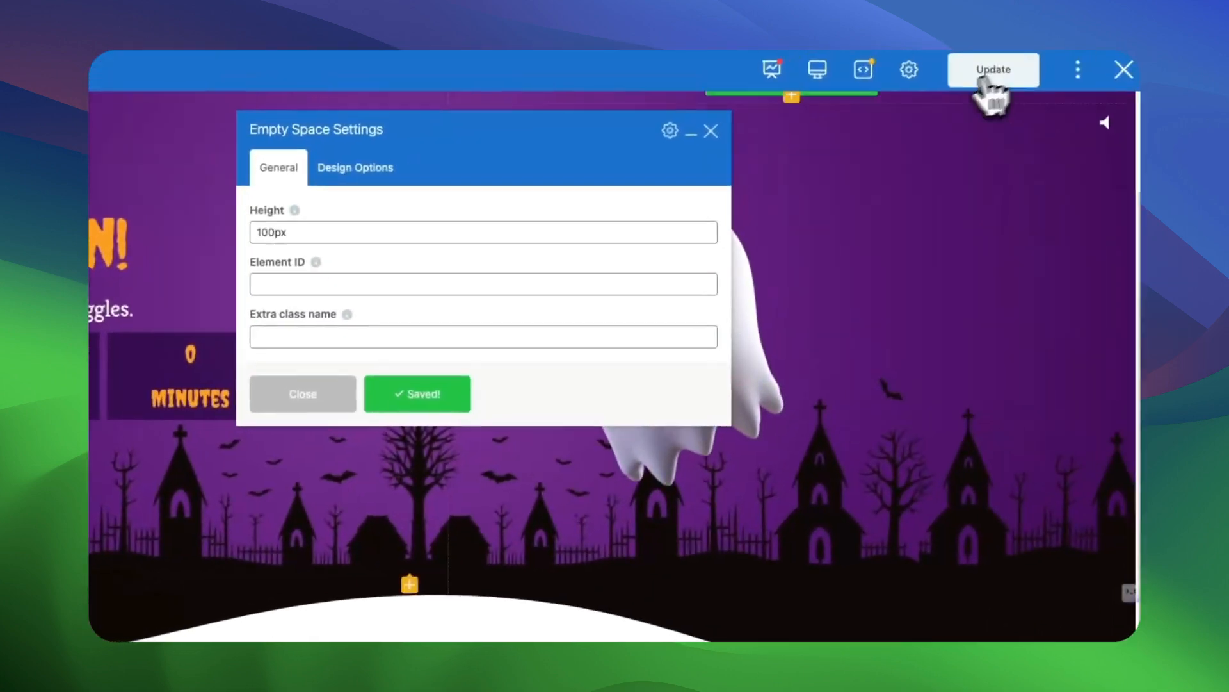
# Update the Halloween page and view the SVG Support plugin's page in the WordPress plugin directory.
pyautogui.click(988, 87)
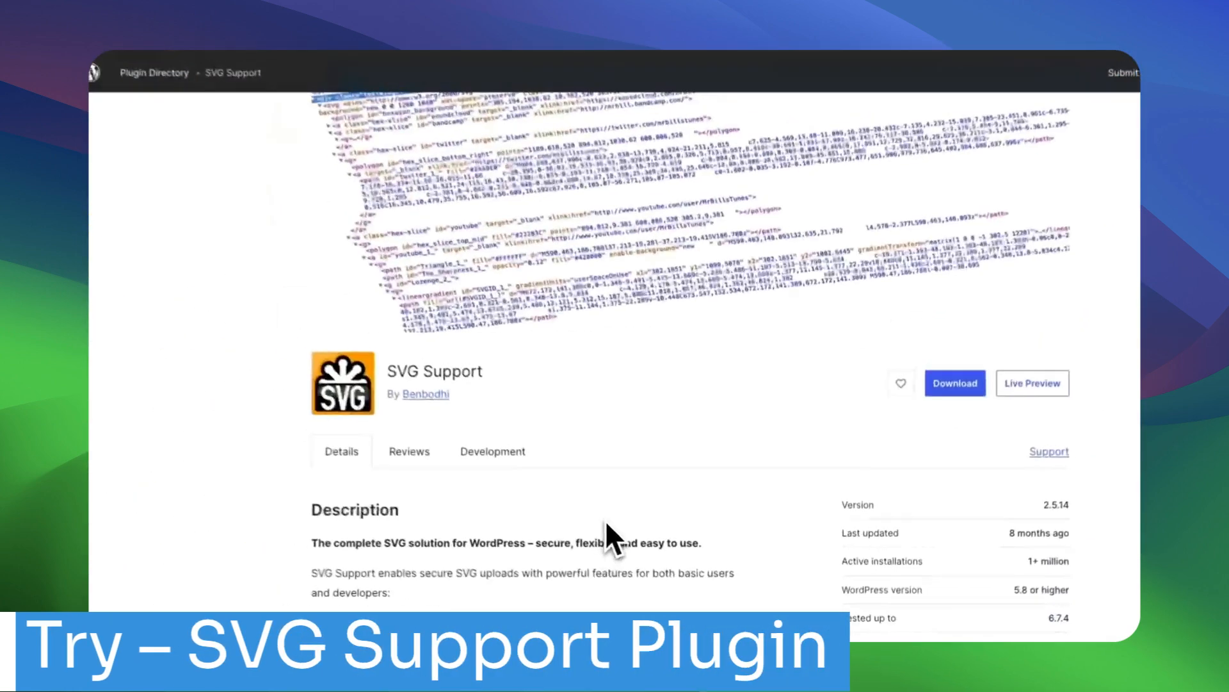
pyautogui.scroll(3, 605, 520)
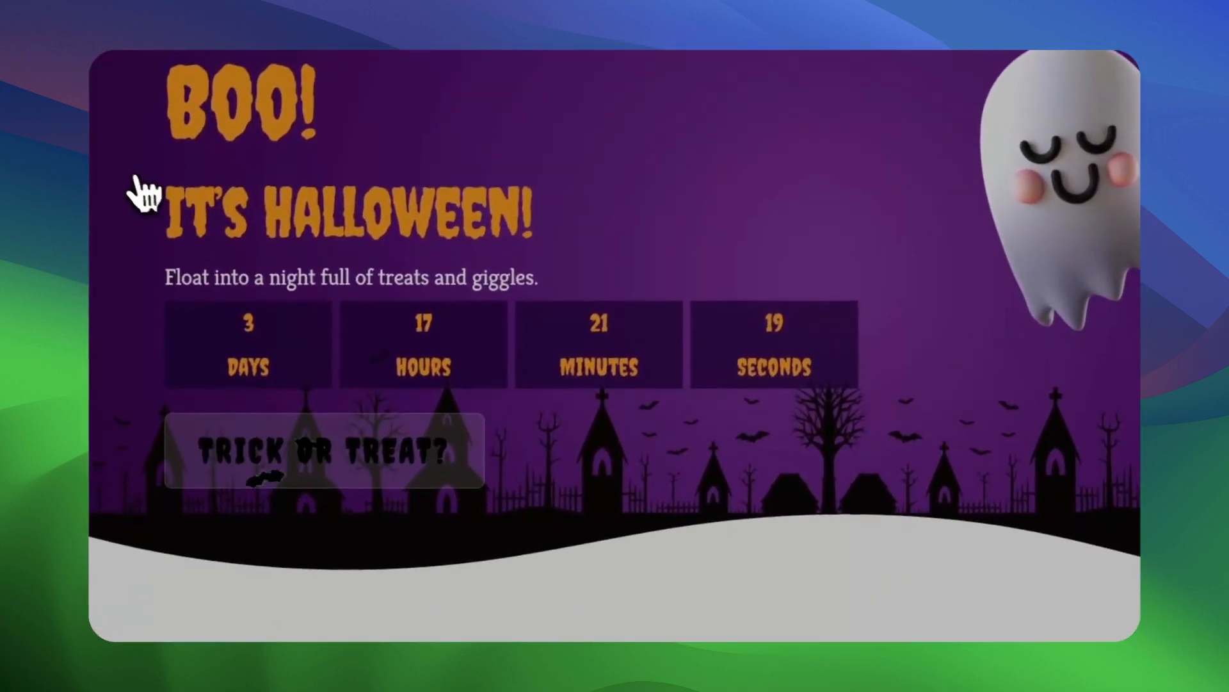
# Capture a screenshot of the four countdown blocks (days, hours, minutes, seconds) on the published Halloween page.
pyautogui.moveTo(137, 192); pyautogui.dragTo(698, 428)
pyautogui.click(698, 51)
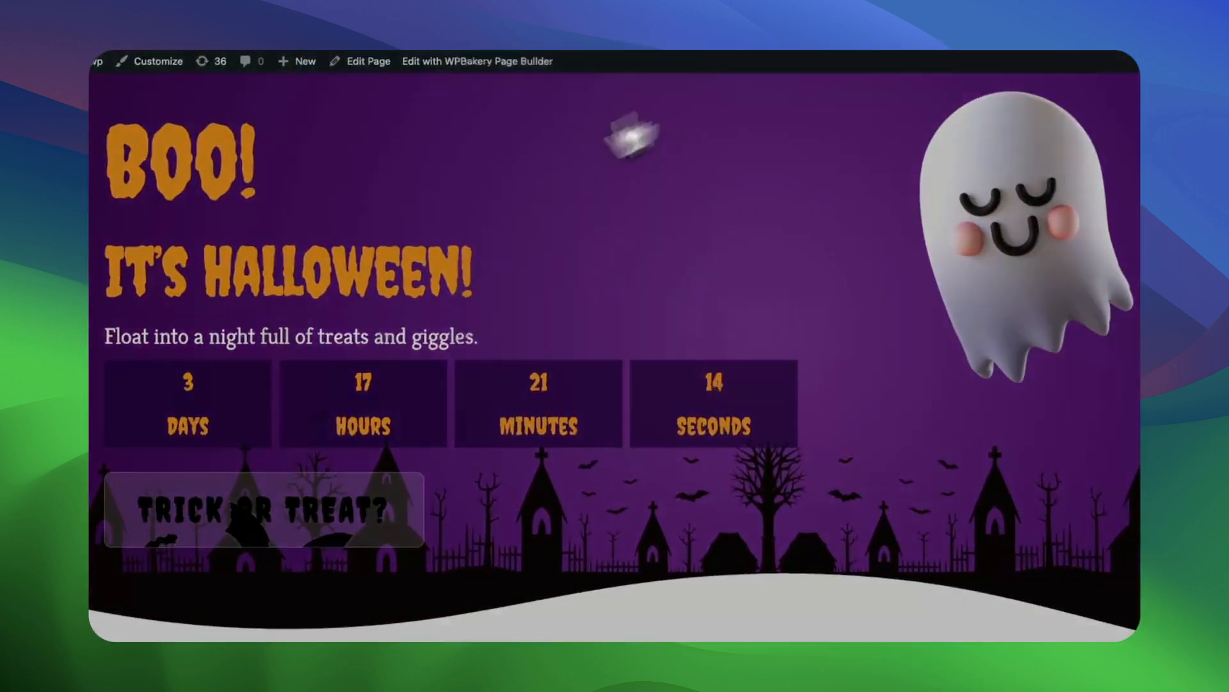
pyautogui.moveTo(158, 298); pyautogui.dragTo(870, 400)
pyautogui.click(803, 345)
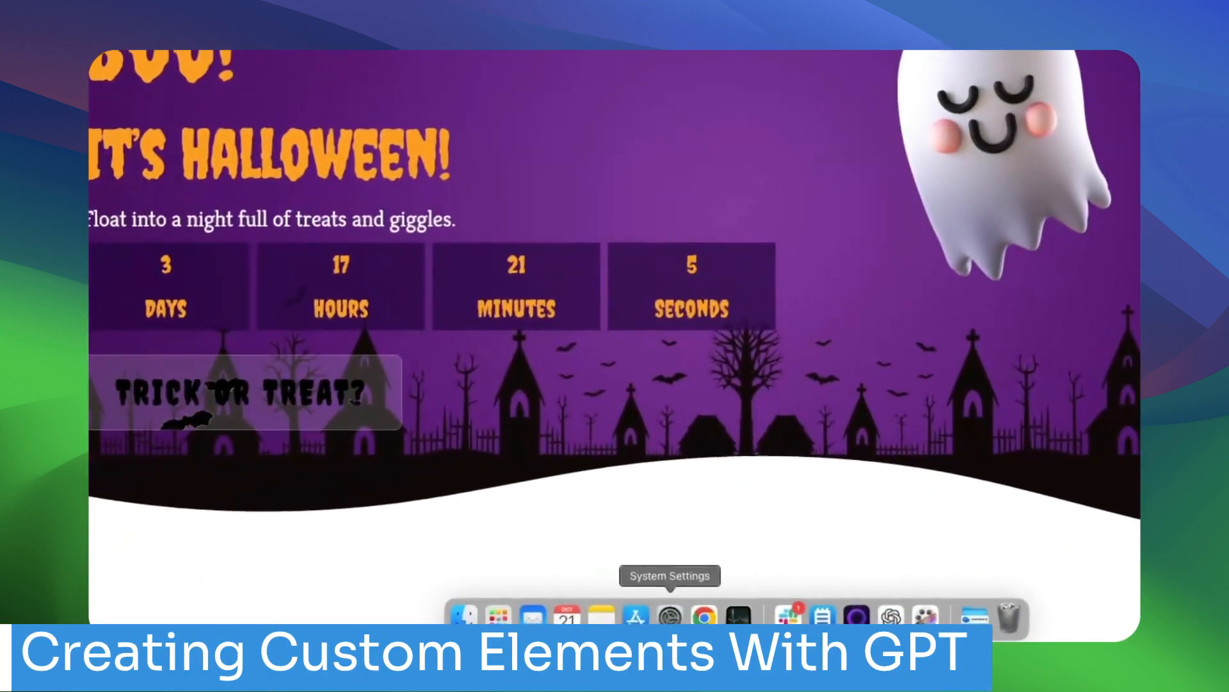
# Switch to ChatGPT and send WPBakery Element Builder from Image the countdown screenshot with the prompt for a Spooky Countdown Timer plugin, version 1.0.0.
pyautogui.click(774, 619)
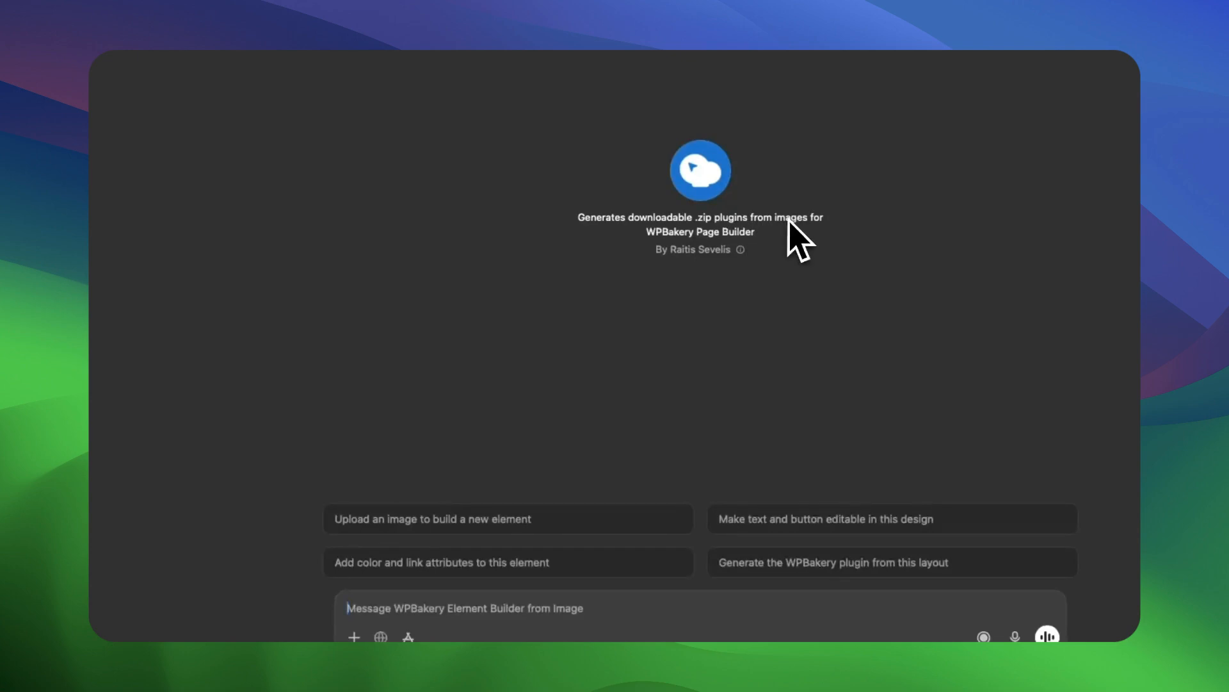
pyautogui.press('super+v')
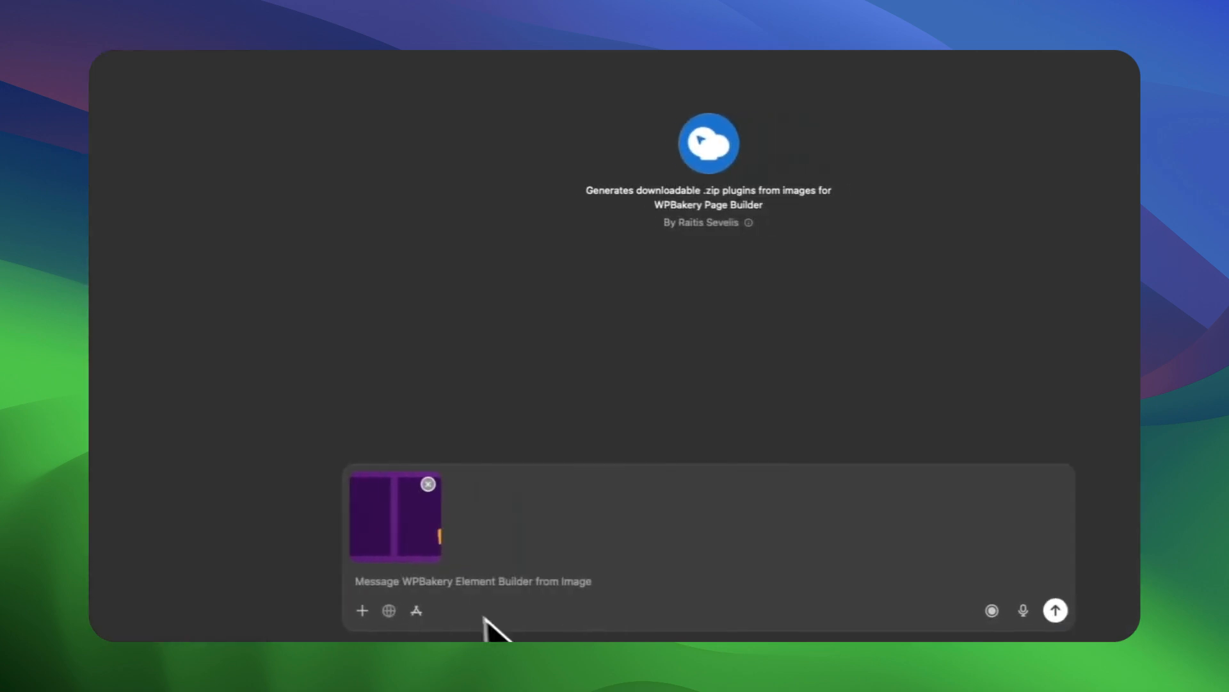
pyautogui.press('super+v')
pyautogui.press('Return')
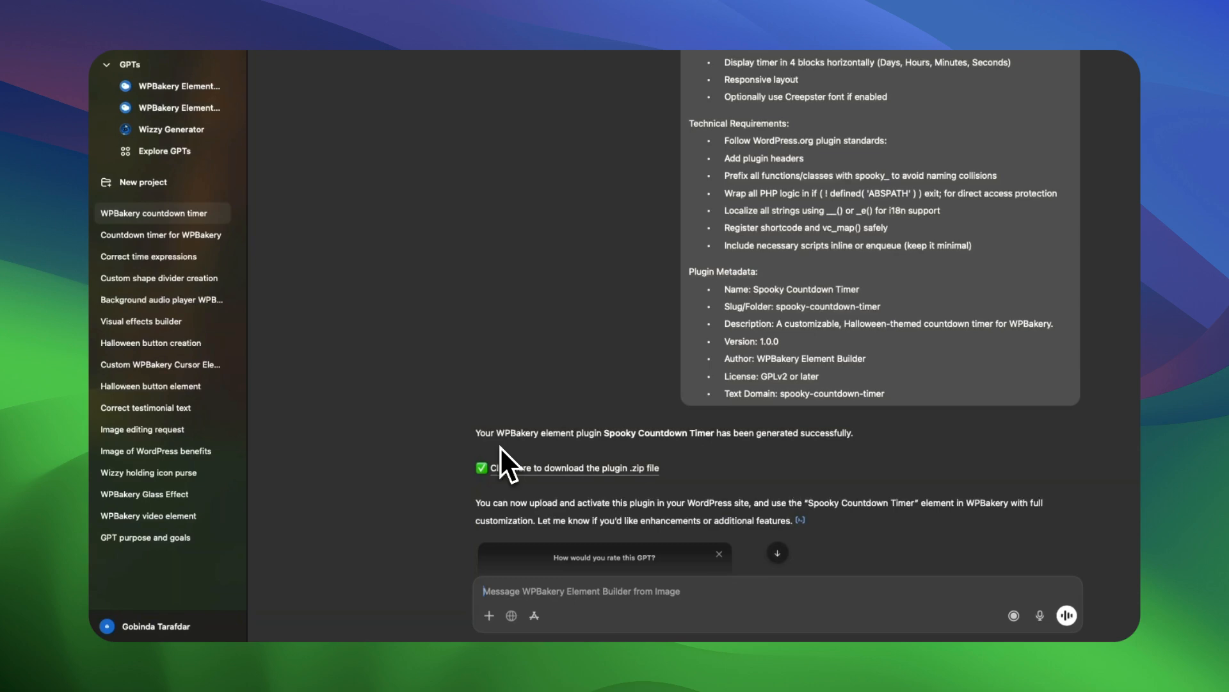
# Download the generated Spooky Countdown Timer plugin .zip file from the GPT's reply.
pyautogui.click(628, 469)
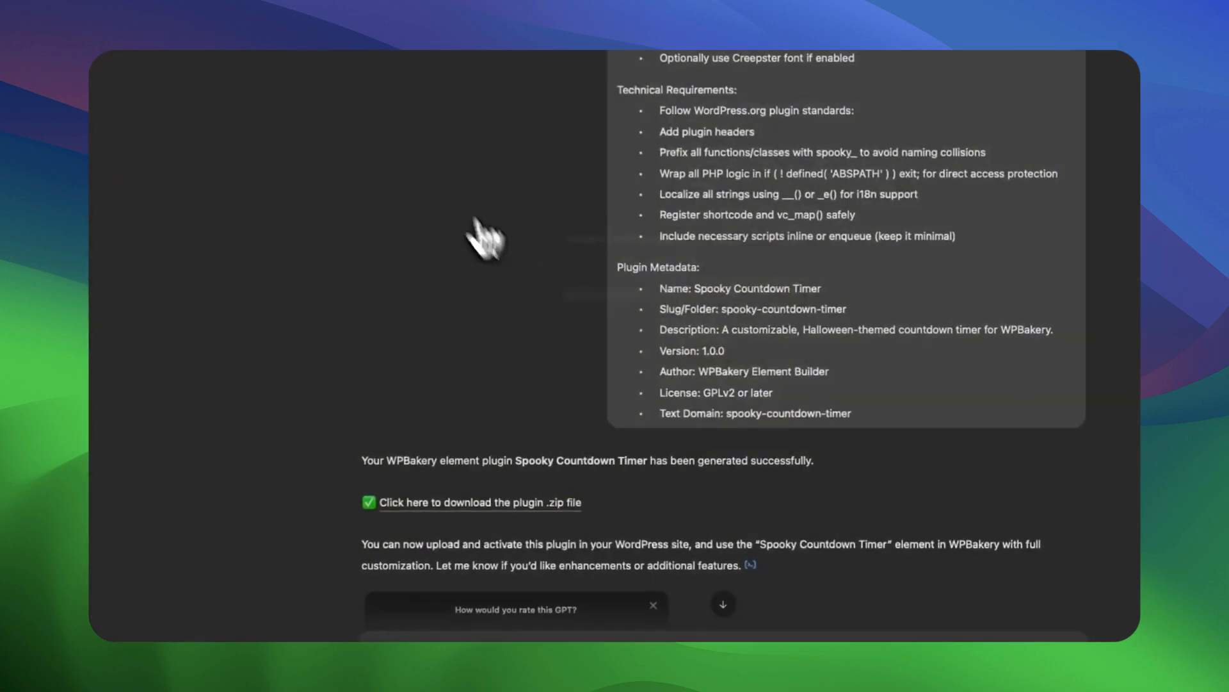
pyautogui.click(755, 352)
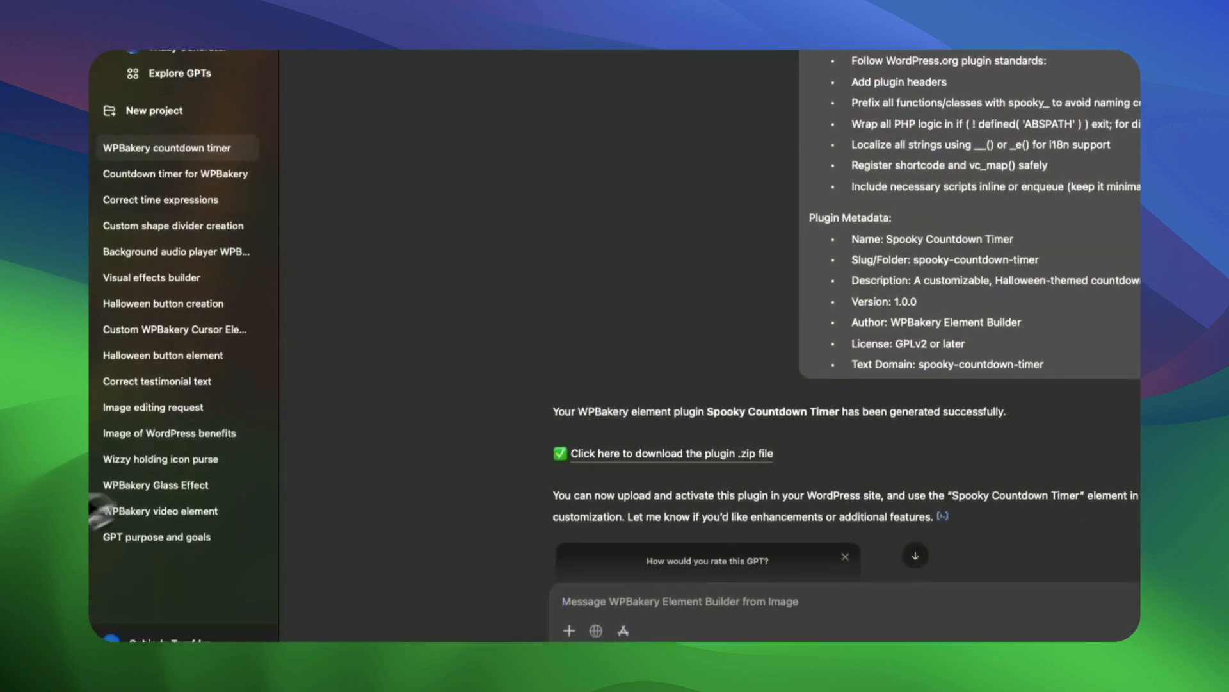